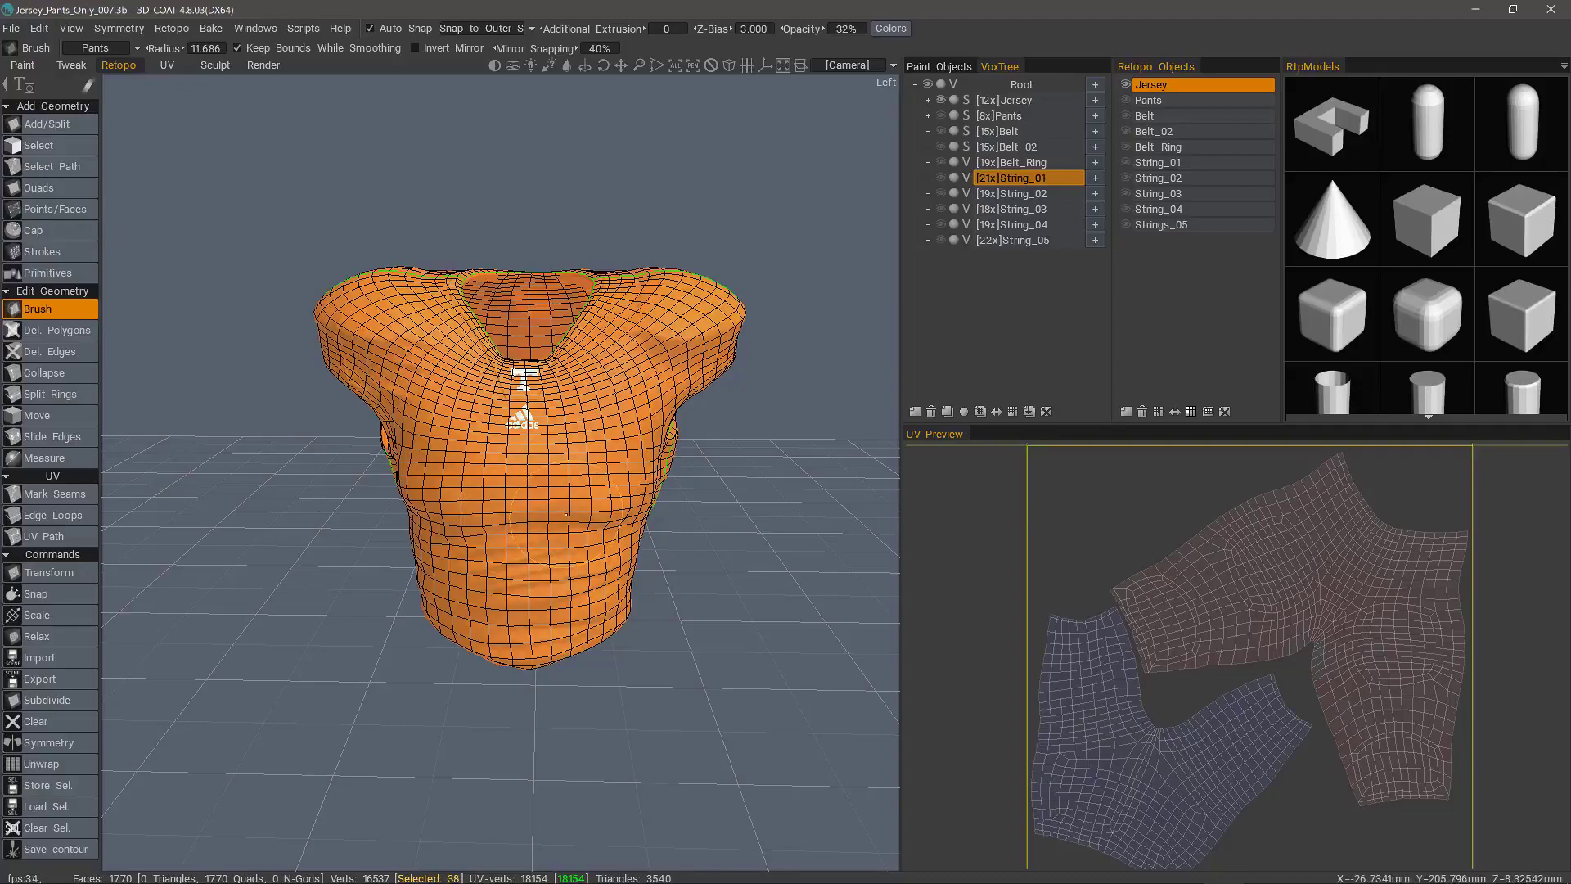
Switch the UV preview to the Jersey UV set and view the jersey's front with its checker texture
mouse_move(565, 516)
alt+mouse_down()
mouse_move(505, 525)
mouse_move(576, 519)
alt+mouse_up()
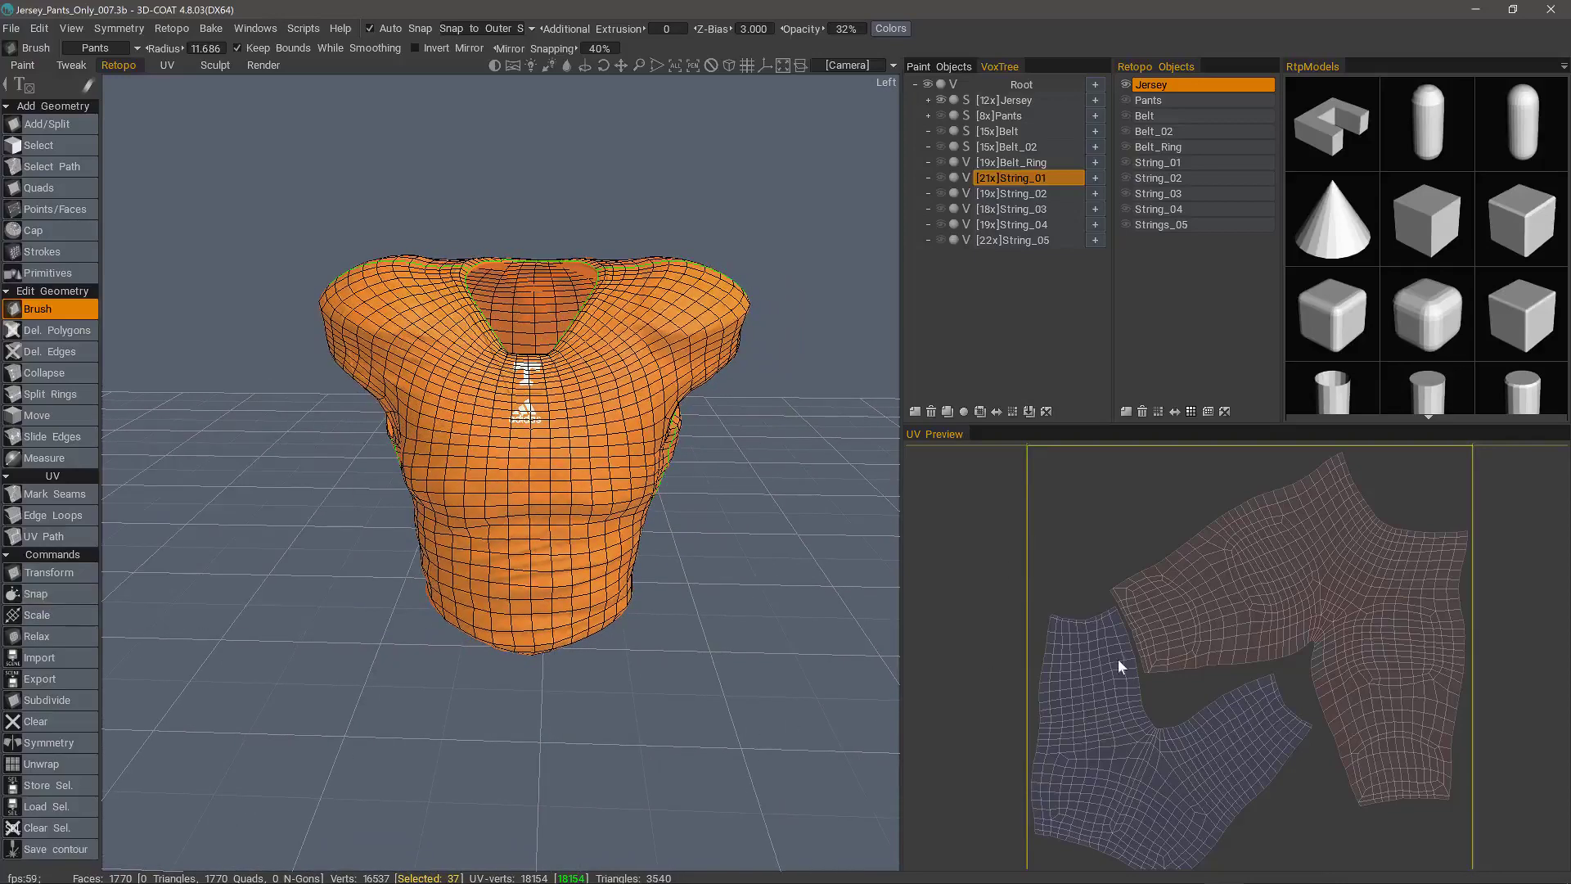
click(116, 49)
click(121, 69)
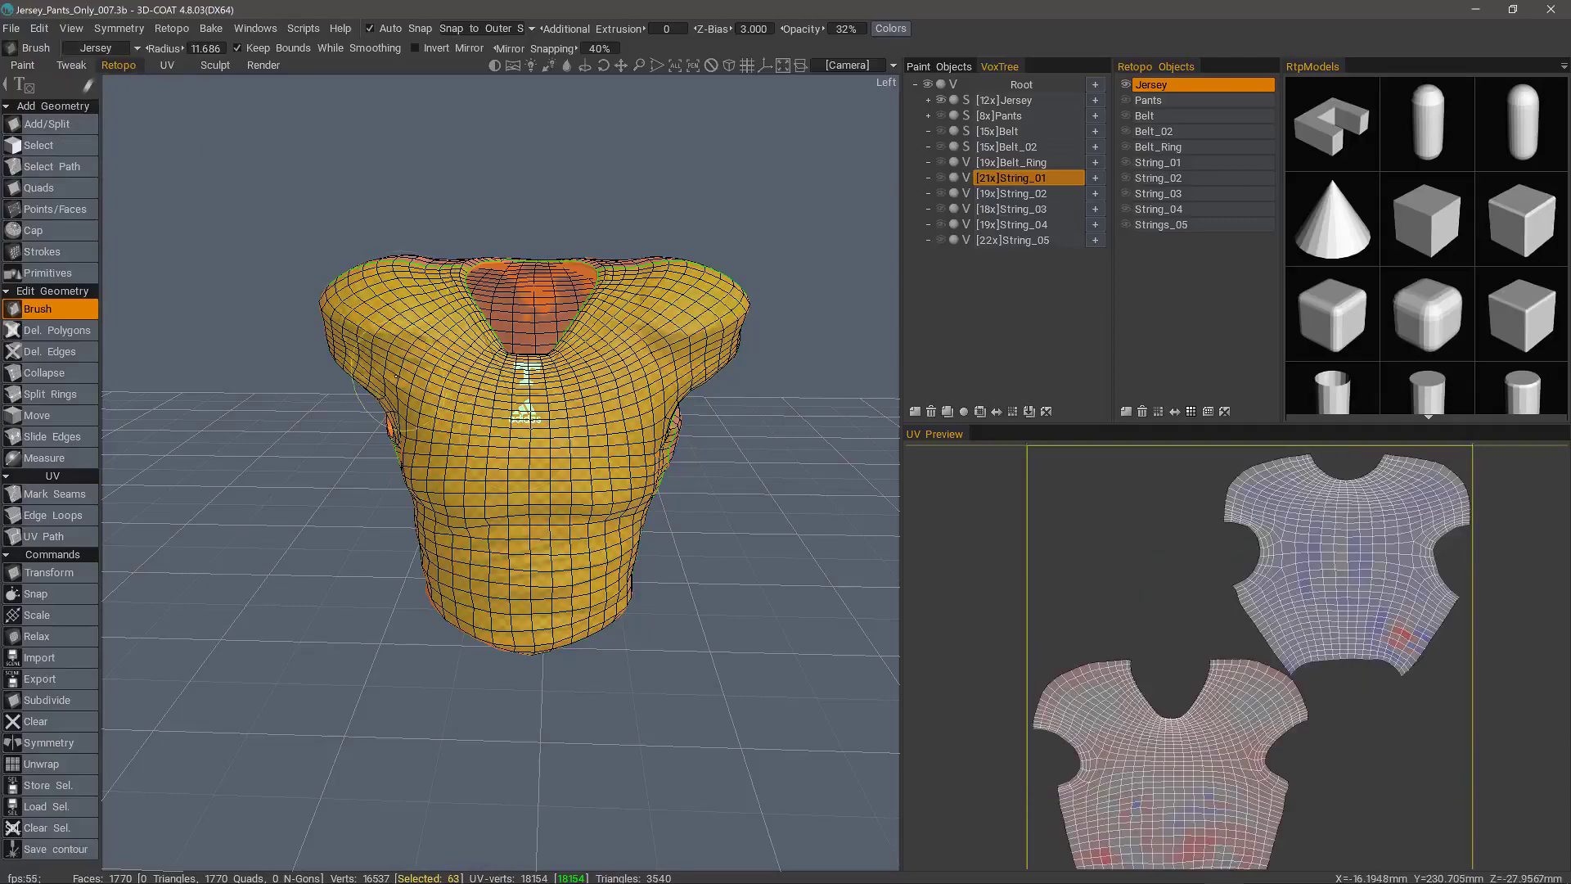
alt+drag(671, 458, 769, 466)
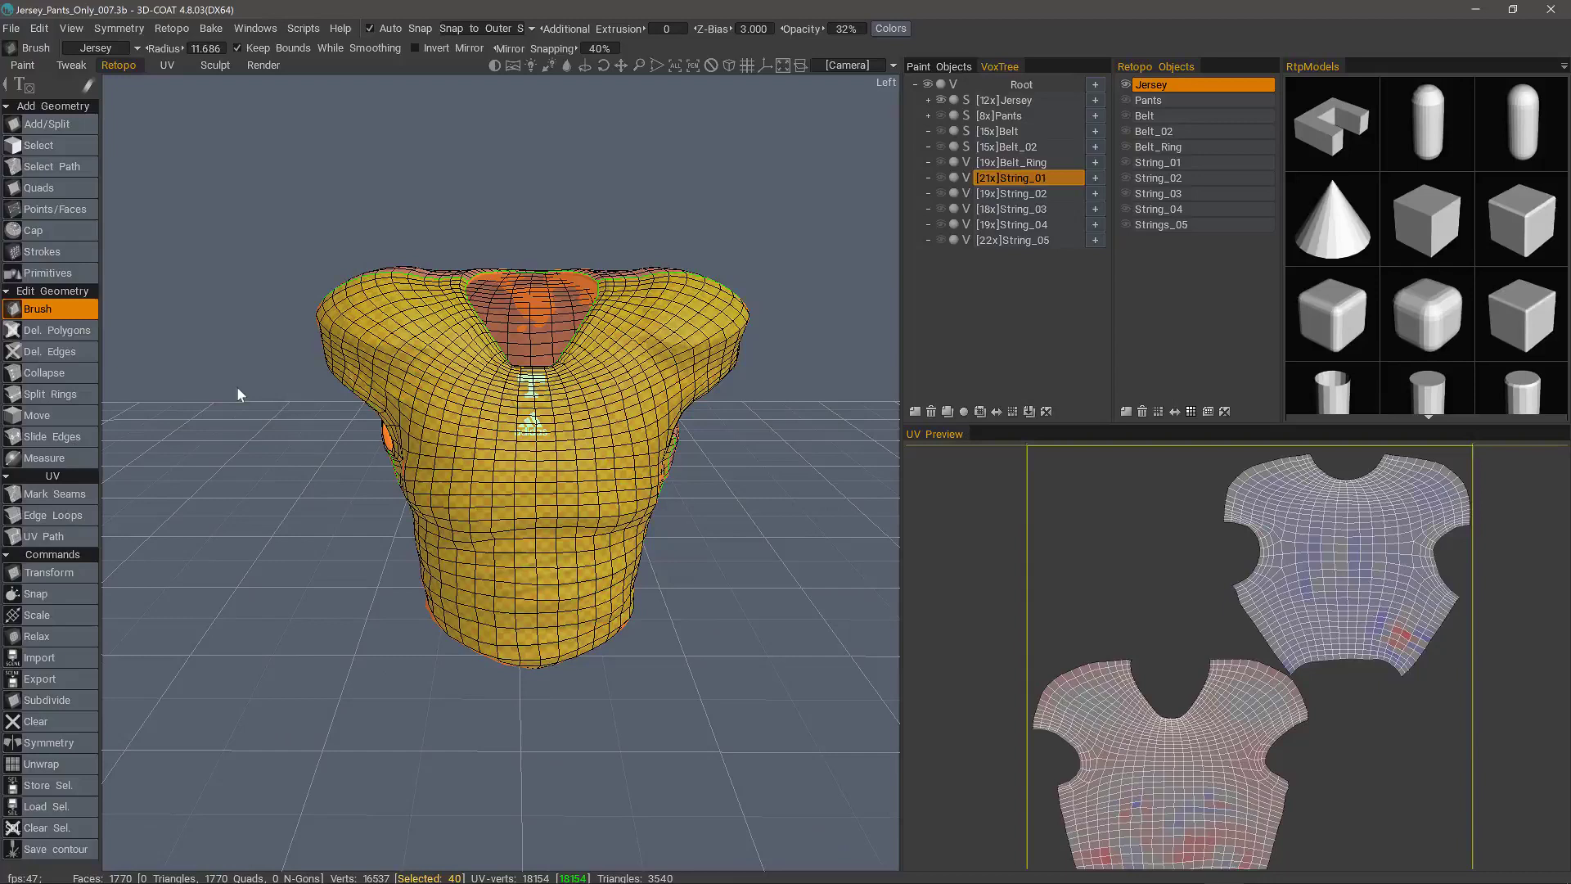
Check the Name Correspondence for Baking option and compare the Jersey names in the sculpt and retopo object lists
click(211, 28)
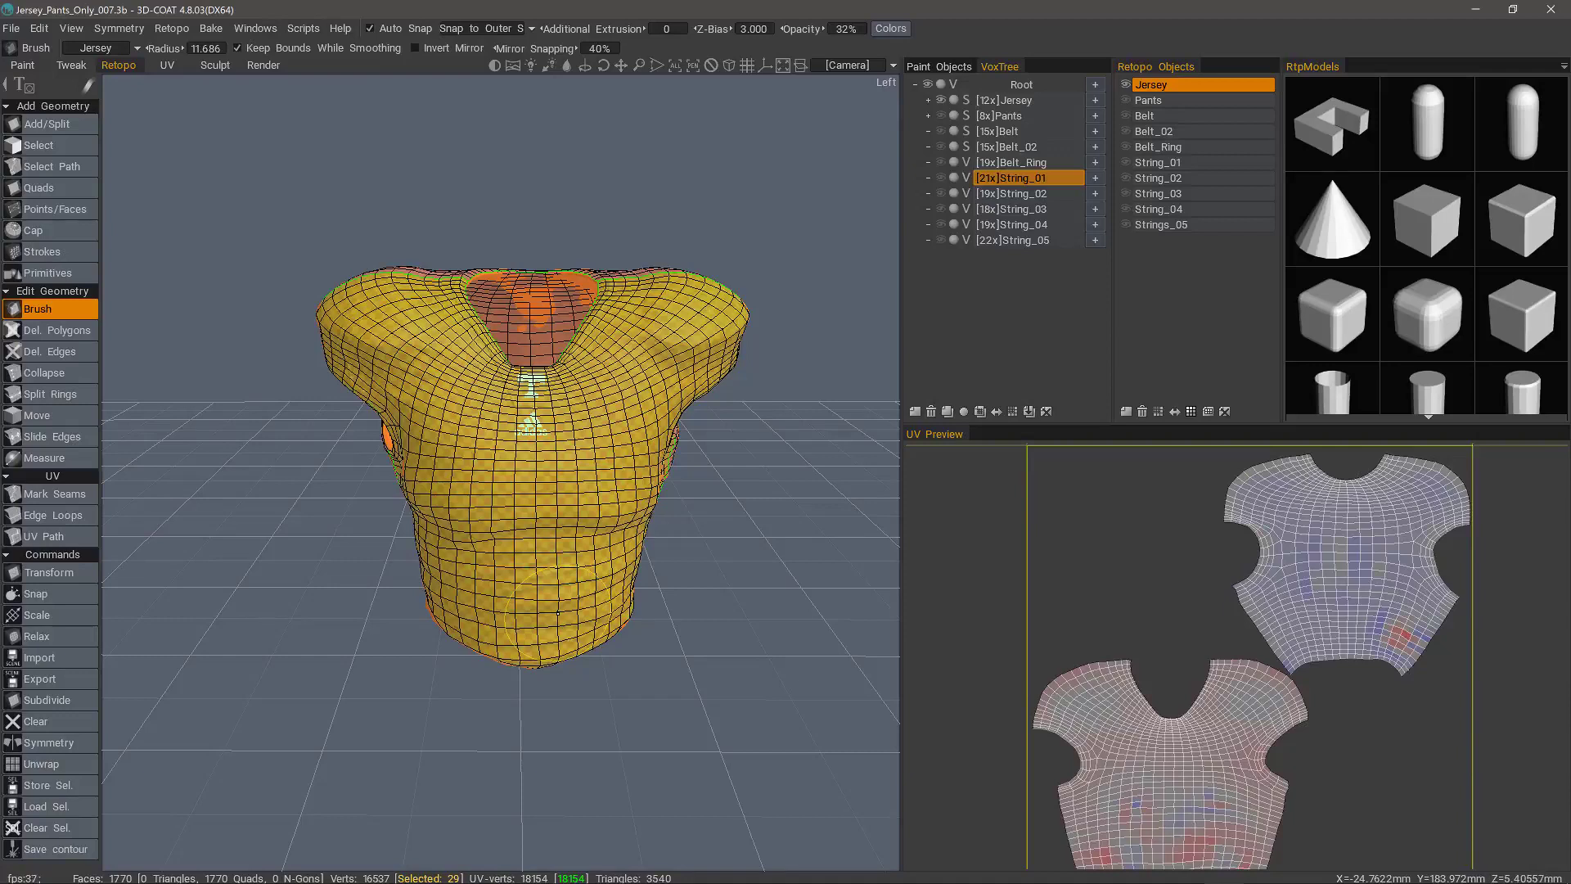
click(209, 28)
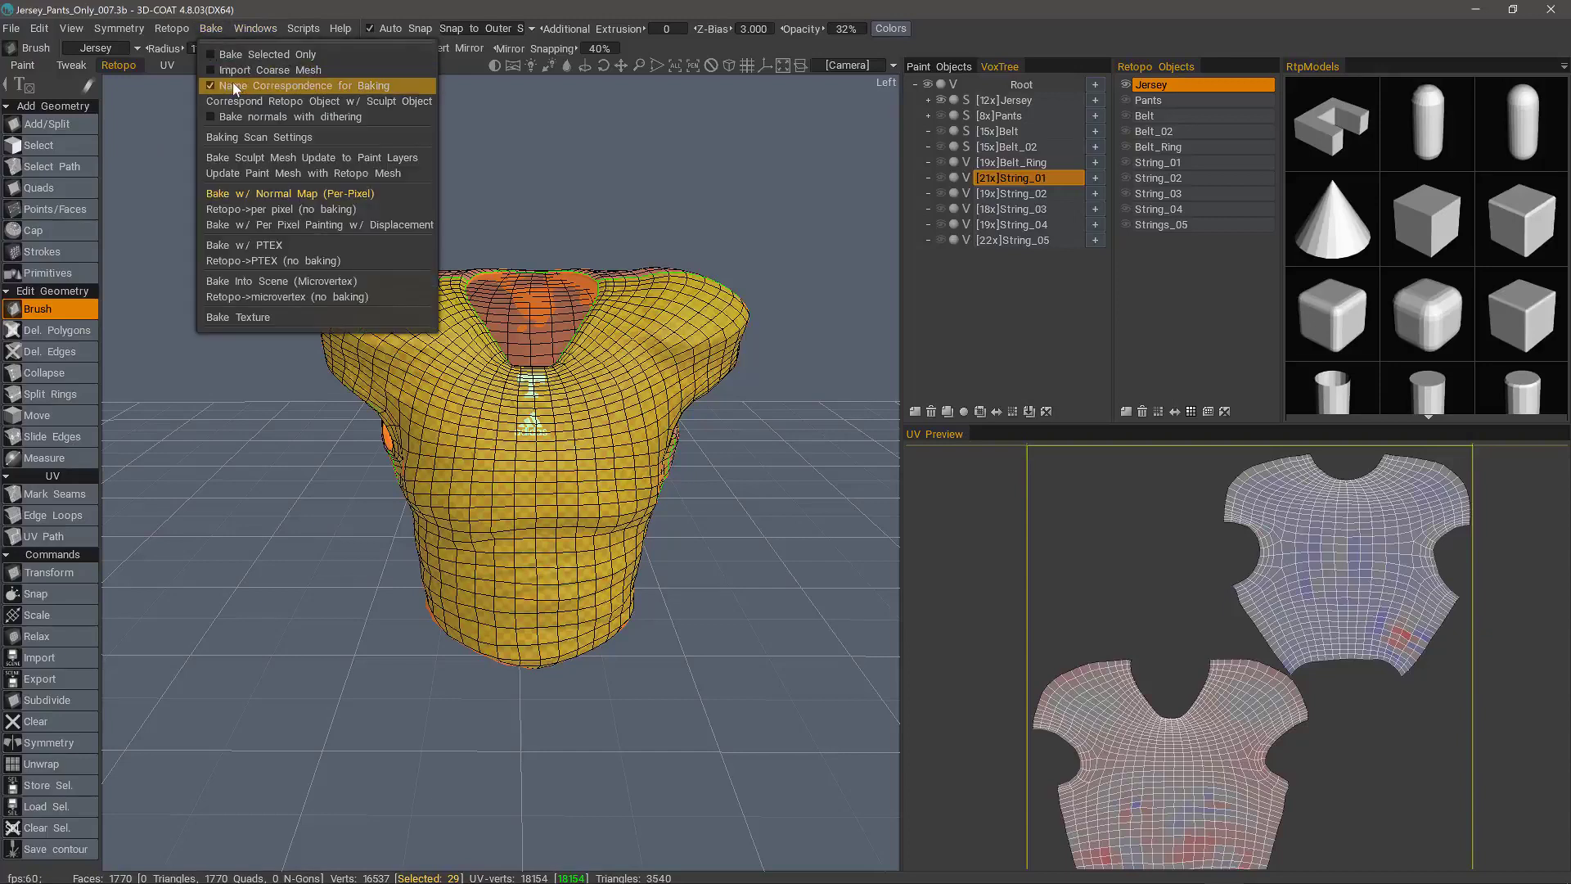
click(293, 83)
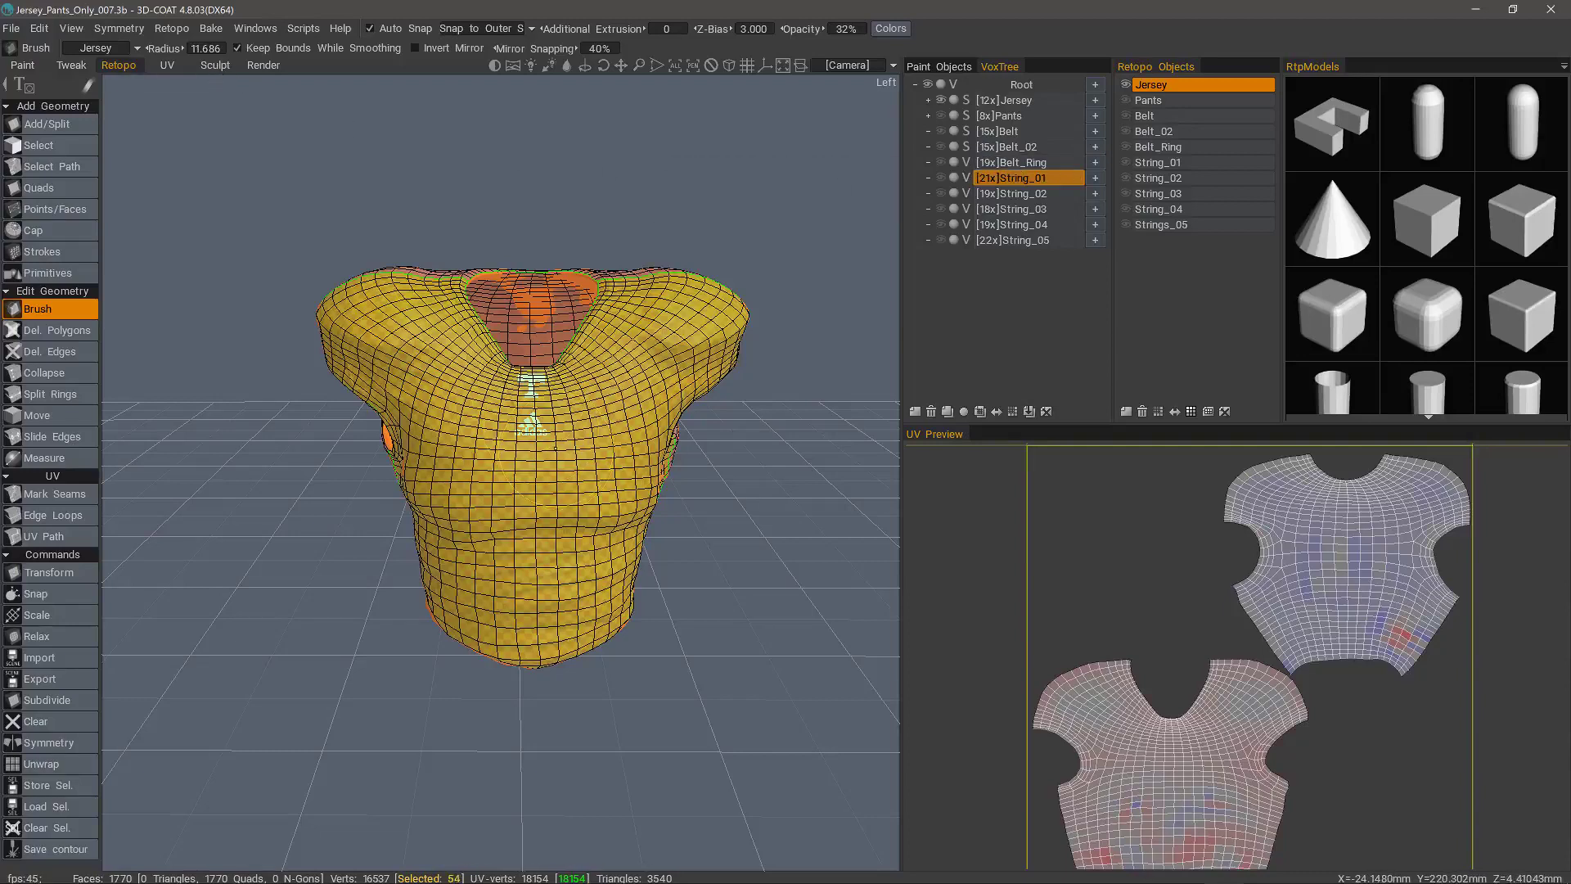
mouse_move(948, 180)
mouse_down()
mouse_move(1007, 178)
mouse_move(963, 129)
mouse_up()
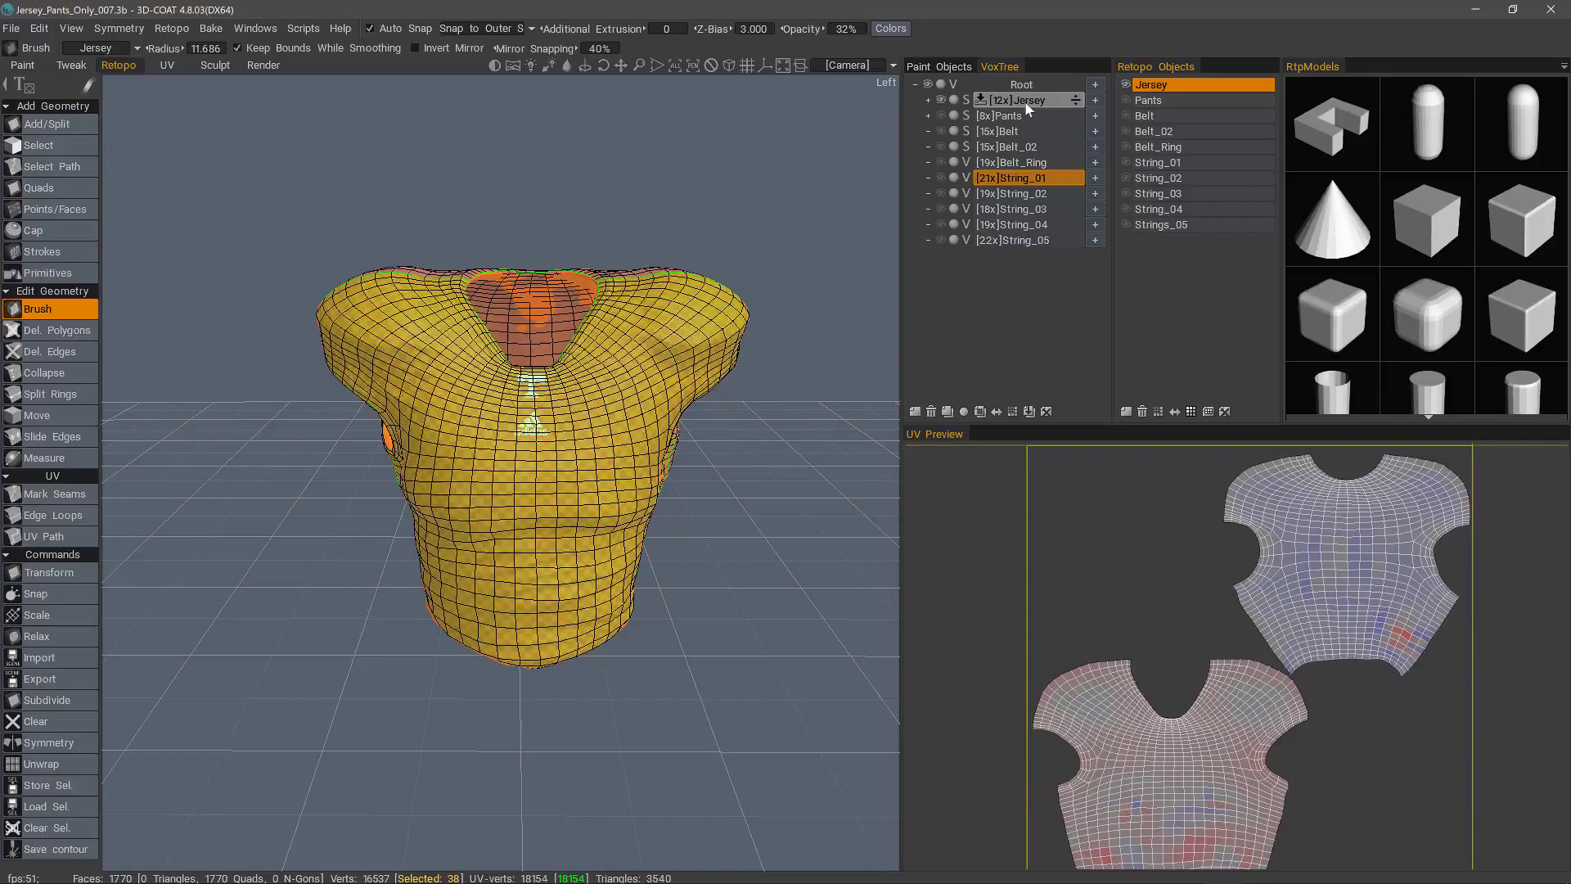
click(1159, 86)
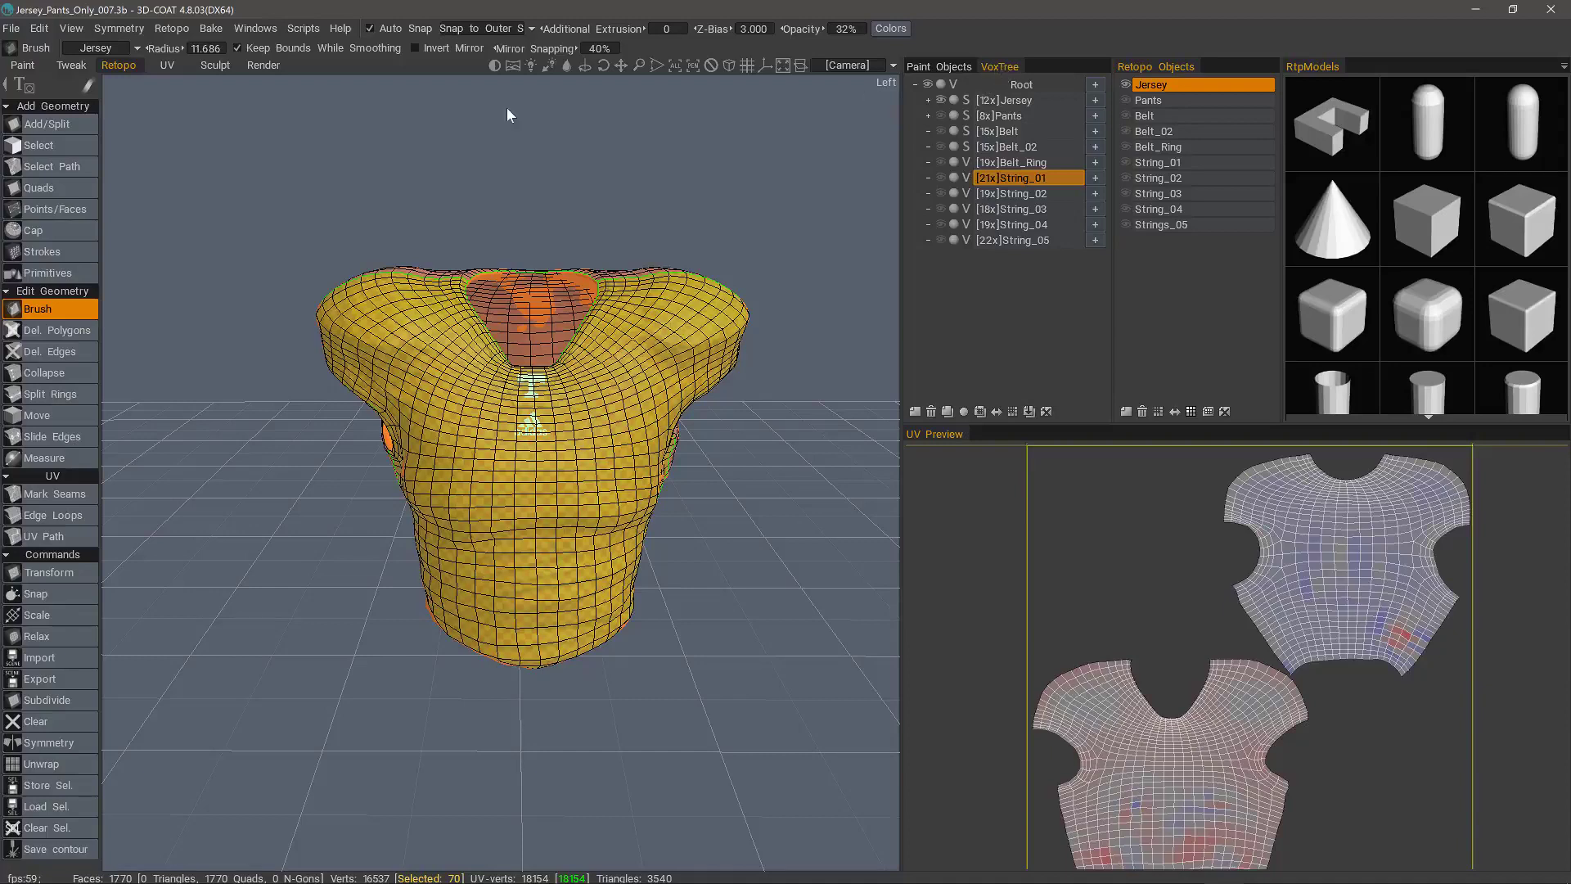
Expand the Jersey sculpt object and toggle its Adidas_Jersey child off and on to inspect what it contains
click(928, 100)
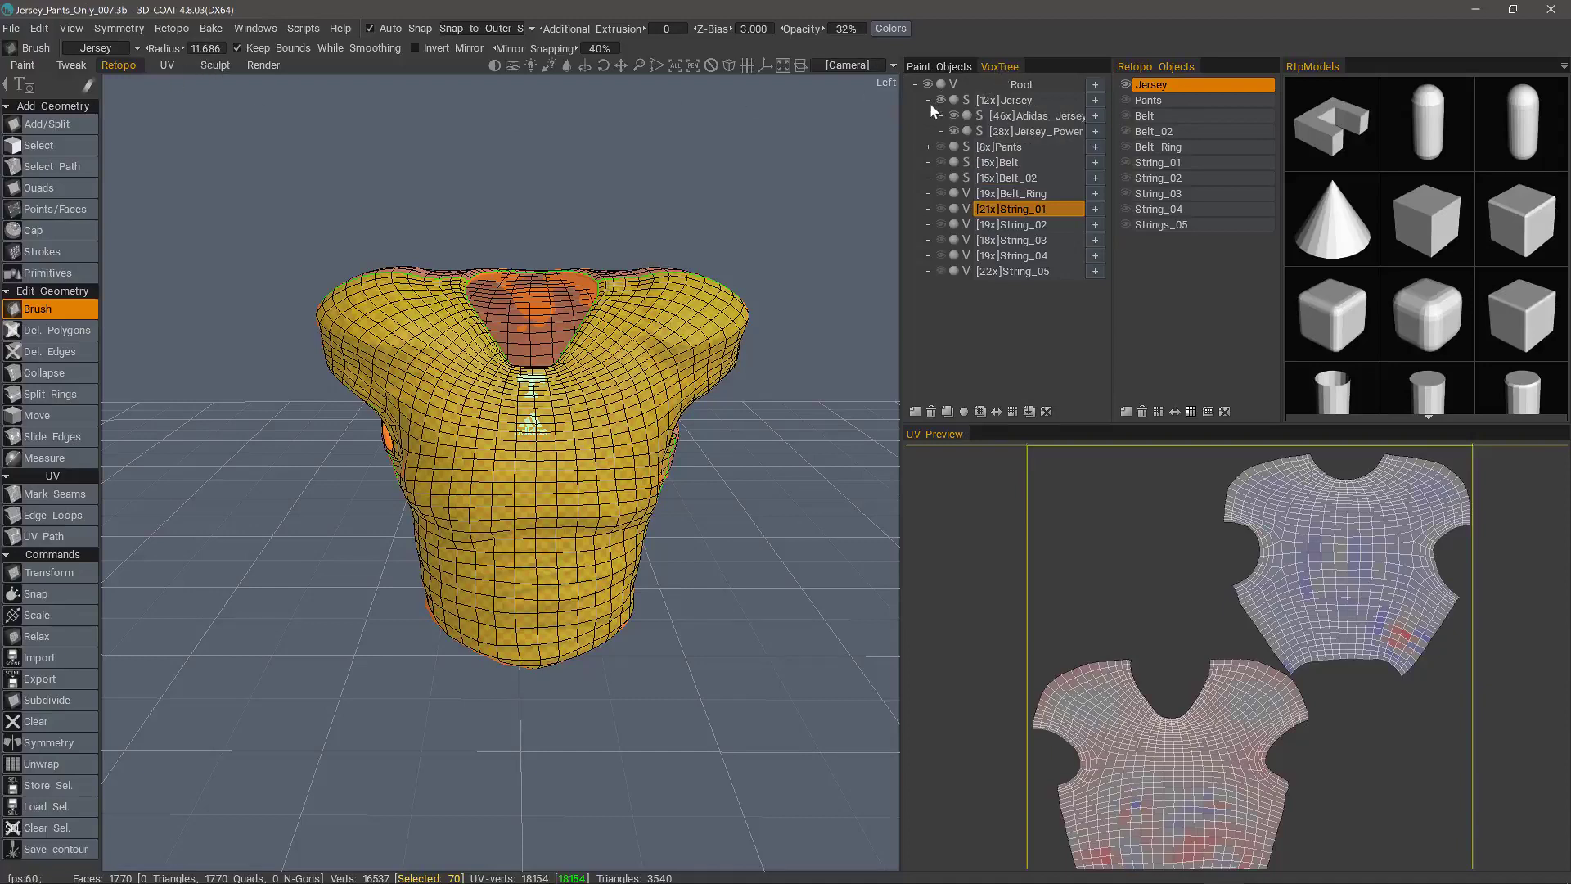
right_click(1035, 116)
mouse_move(948, 678)
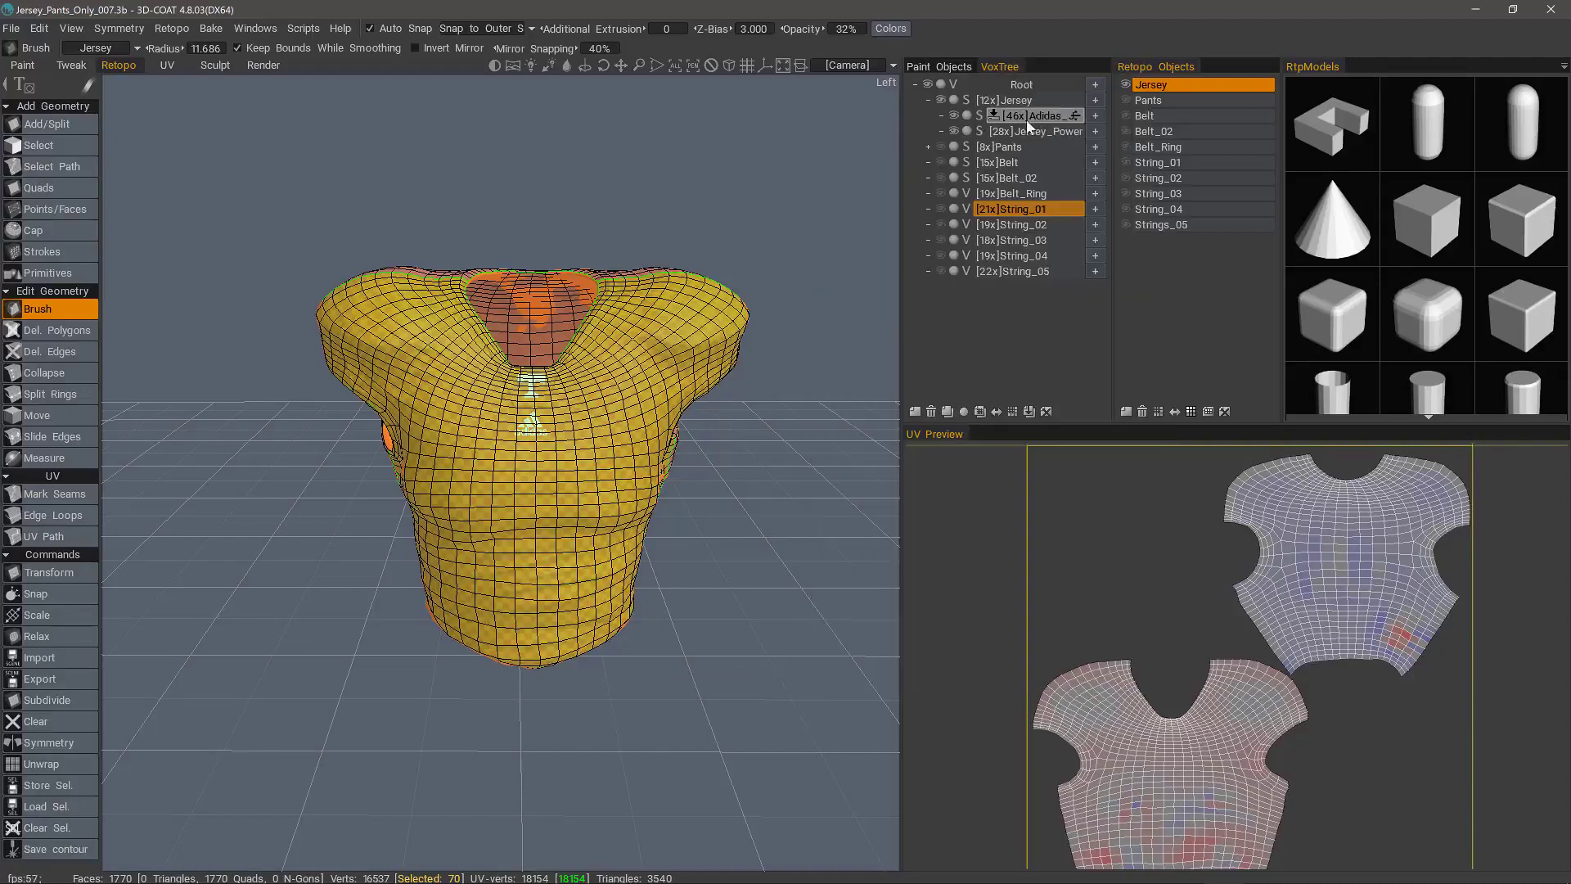
click(952, 115)
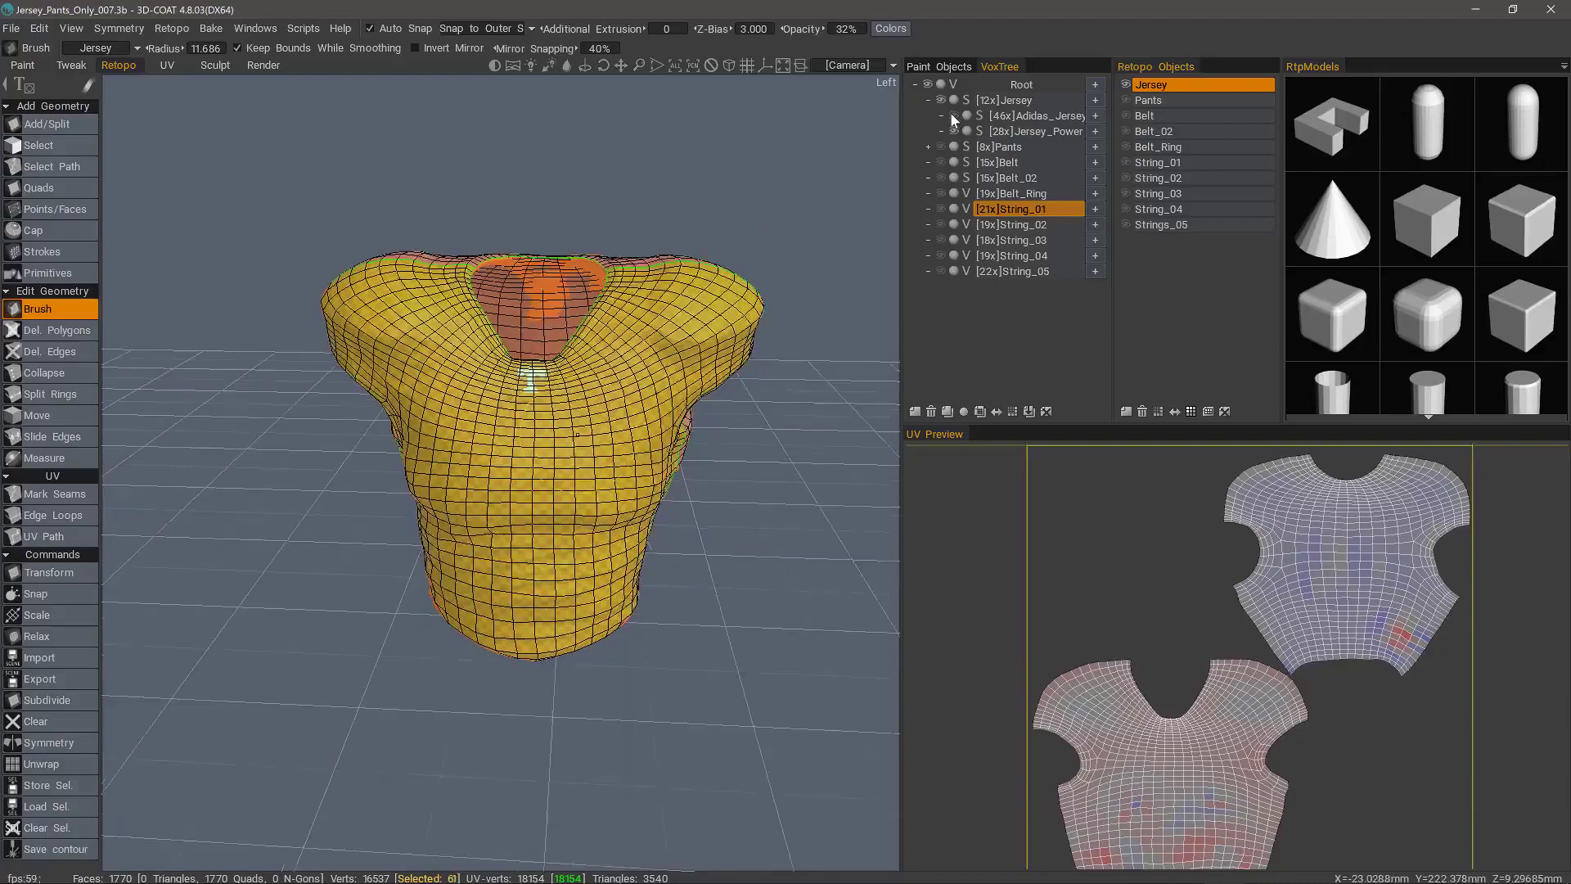
alt+right_drag(819, 246, 843, 294)
alt+drag(843, 295, 851, 327)
click(955, 115)
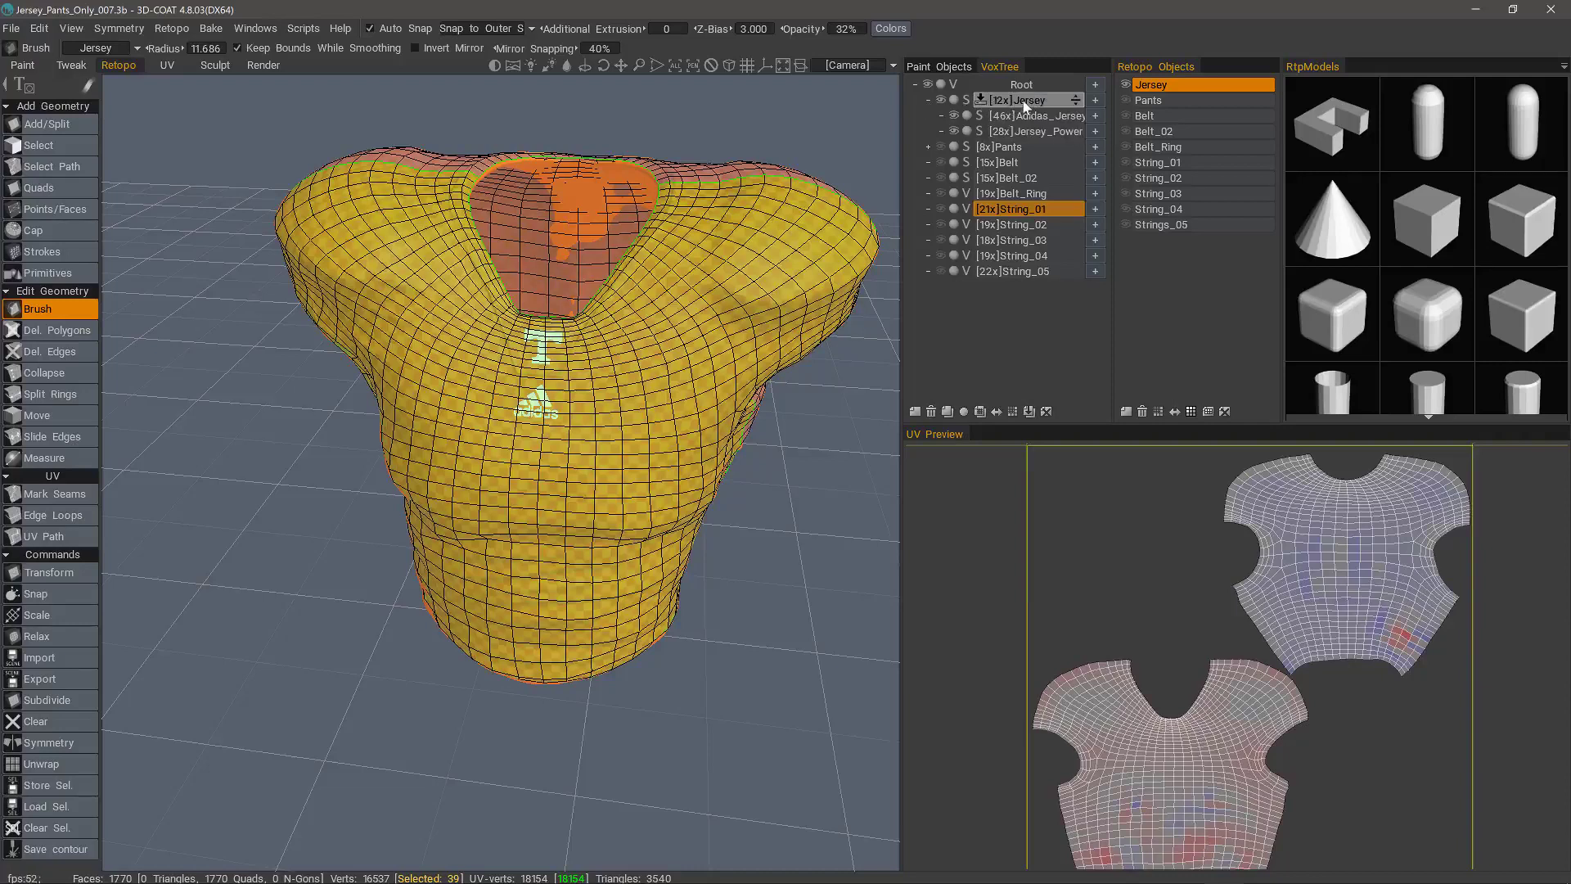
Collapse the Jersey sculpt object, then briefly expand the Pants object to inspect its children
click(927, 99)
click(925, 115)
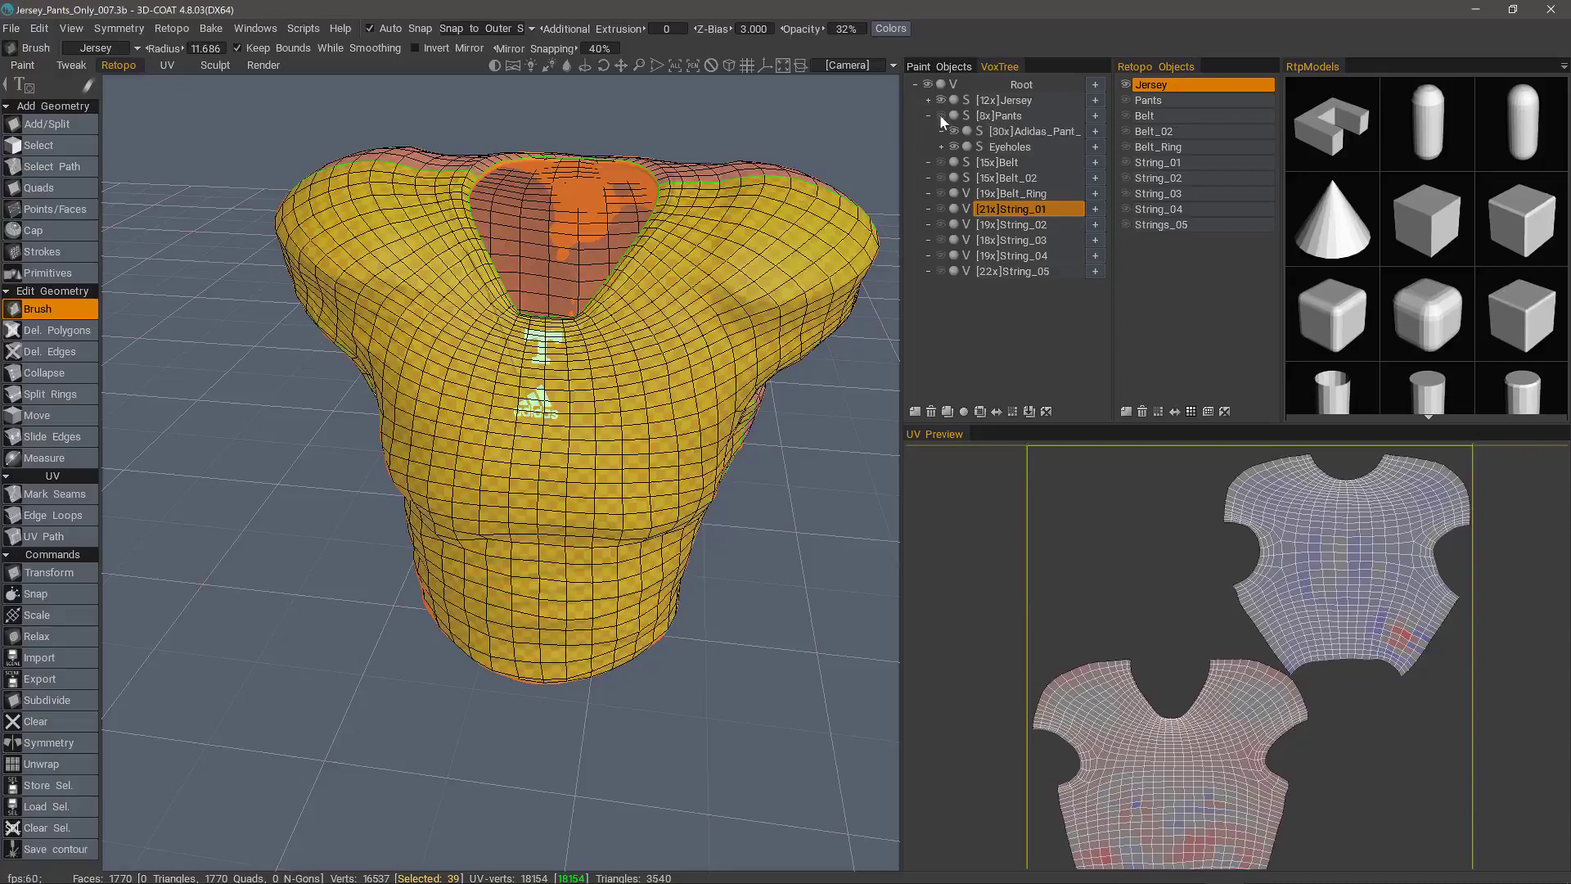
click(928, 115)
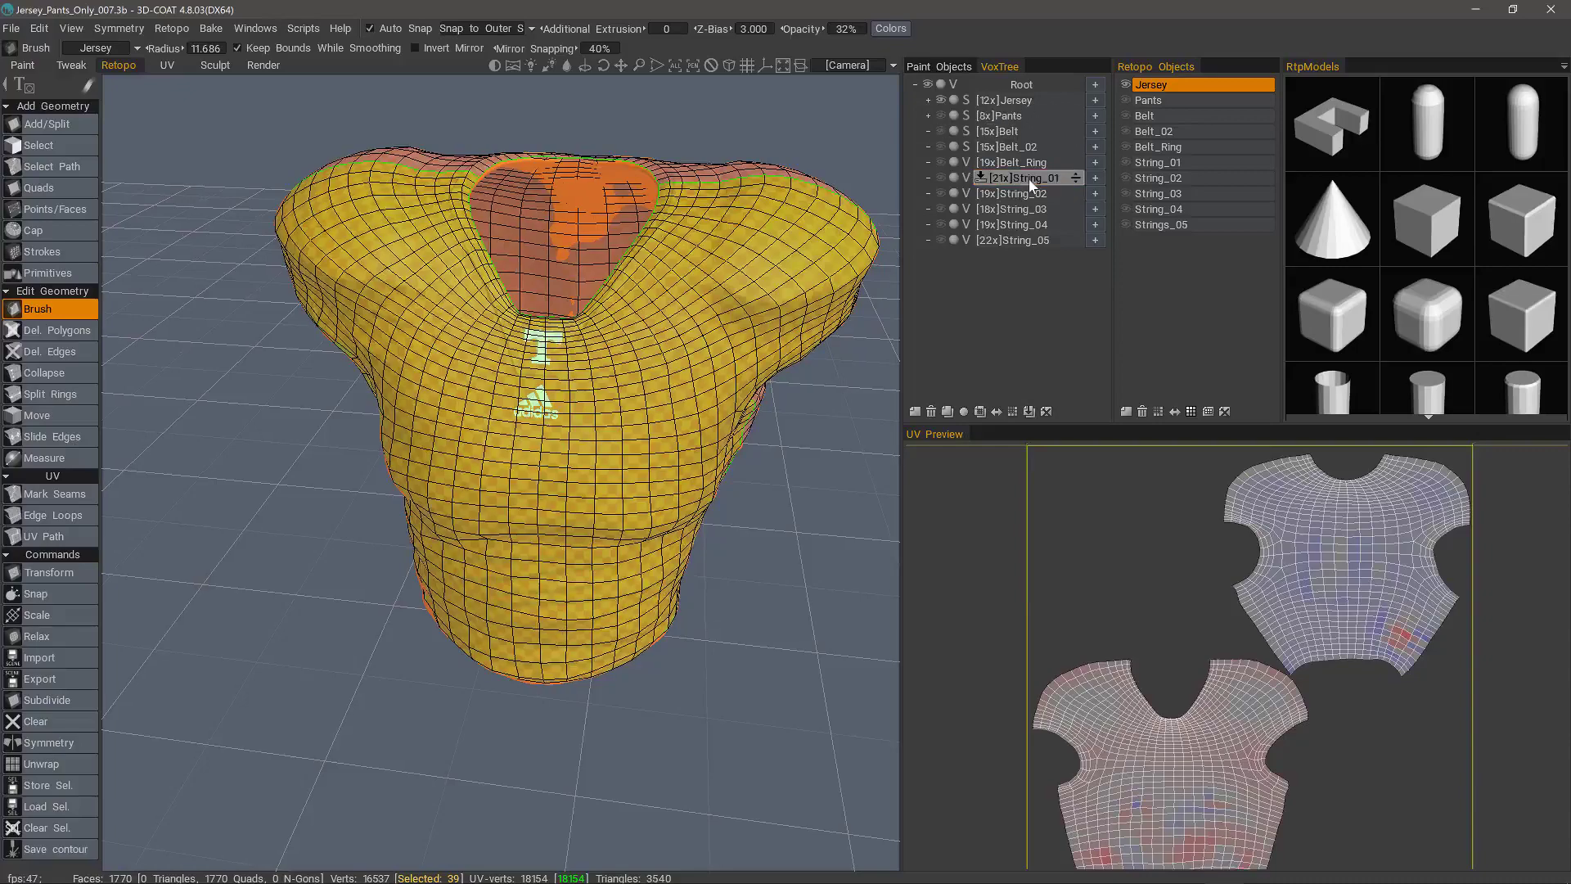
Start Bake w/ Normal Map (Per-Pixel) and move the bake settings window off the jersey
alt+drag(553, 491, 539, 449)
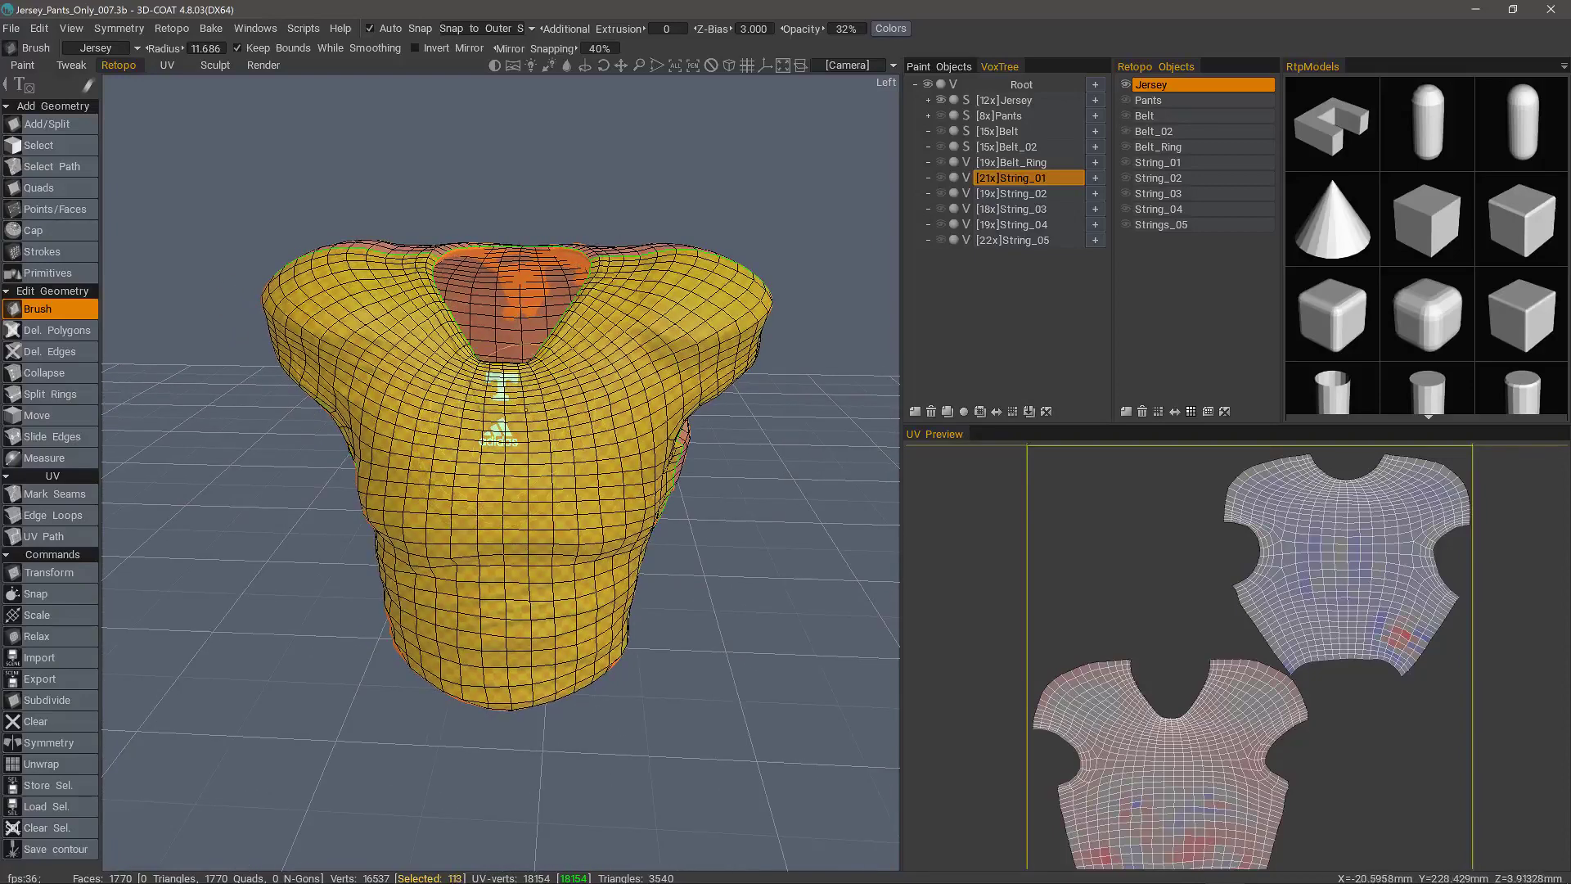
click(209, 31)
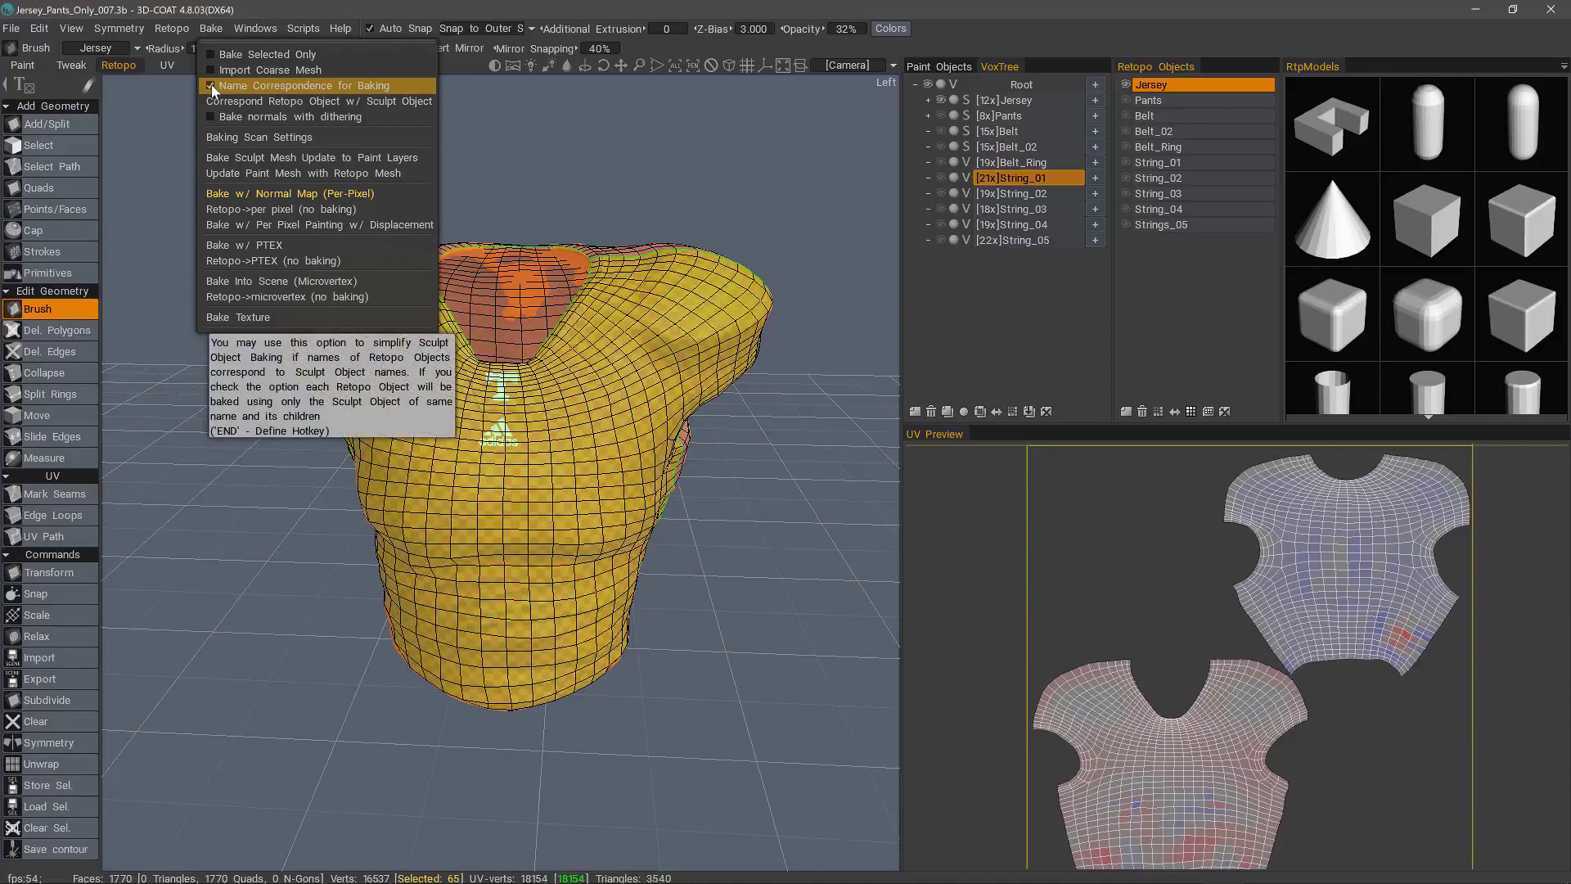
click(286, 195)
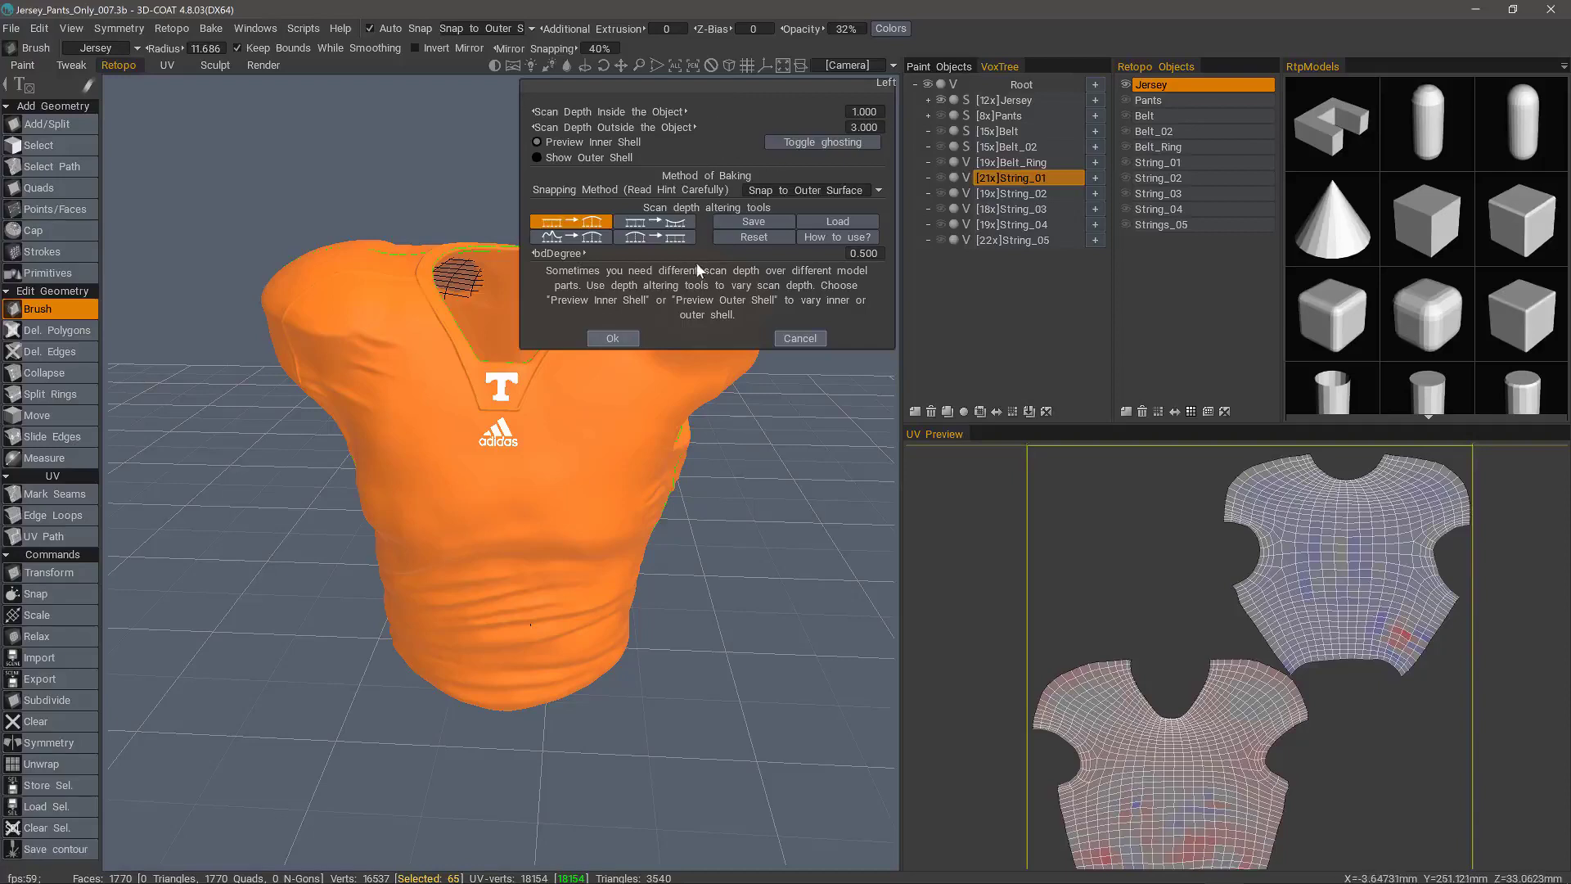
drag(727, 90, 790, 188)
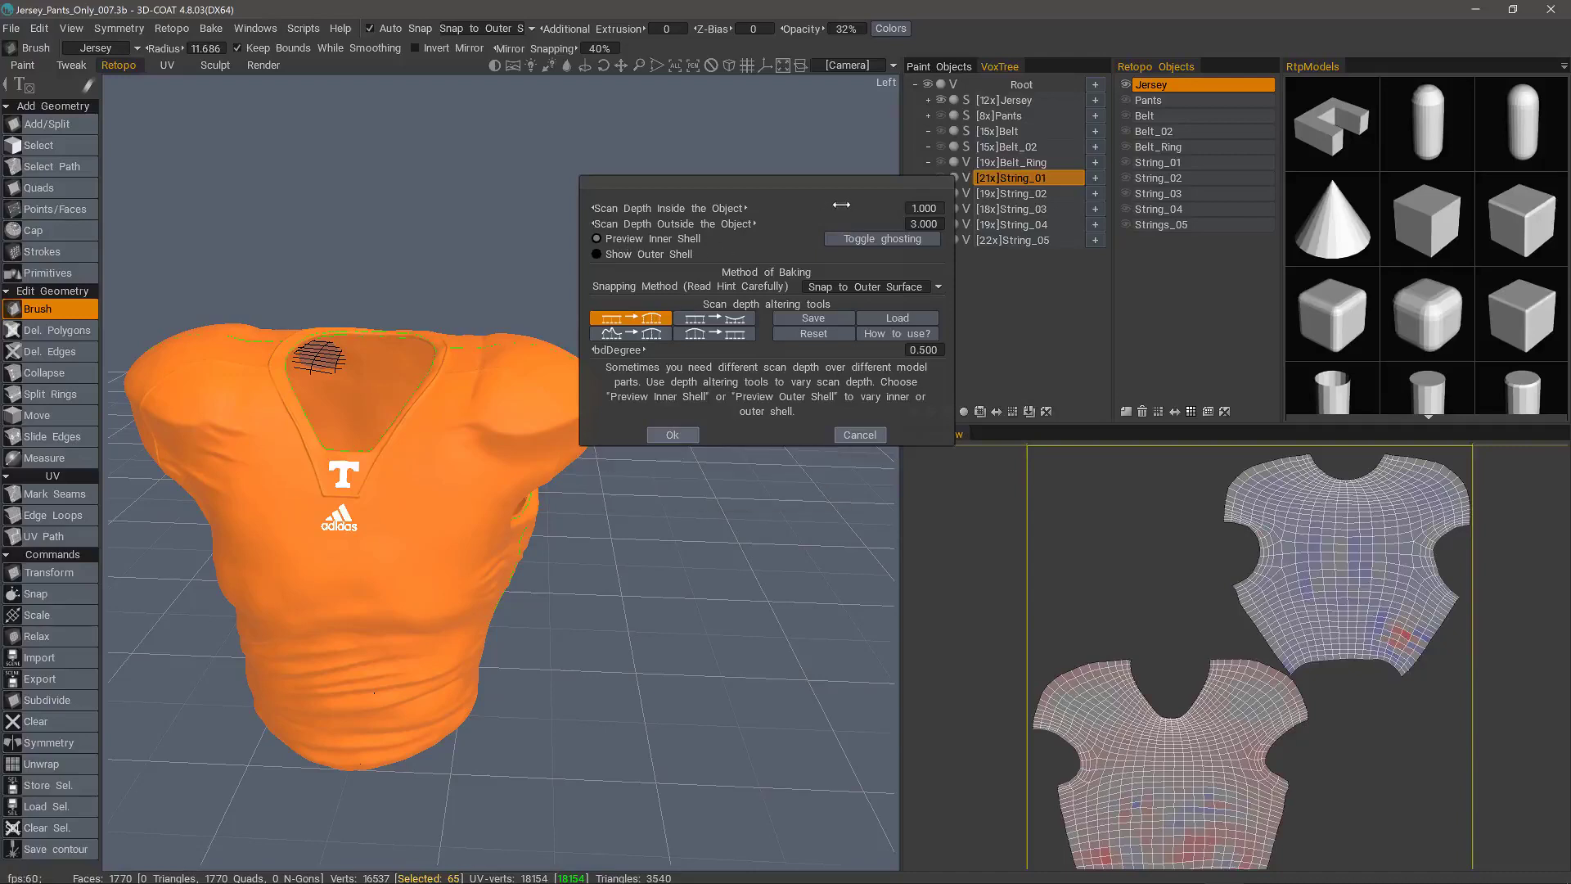
Toggle ghosting, try different inner scan depths on the shell preview, and reset Scan Depth Inside the Object to 1.000
drag(821, 206, 851, 243)
click(867, 238)
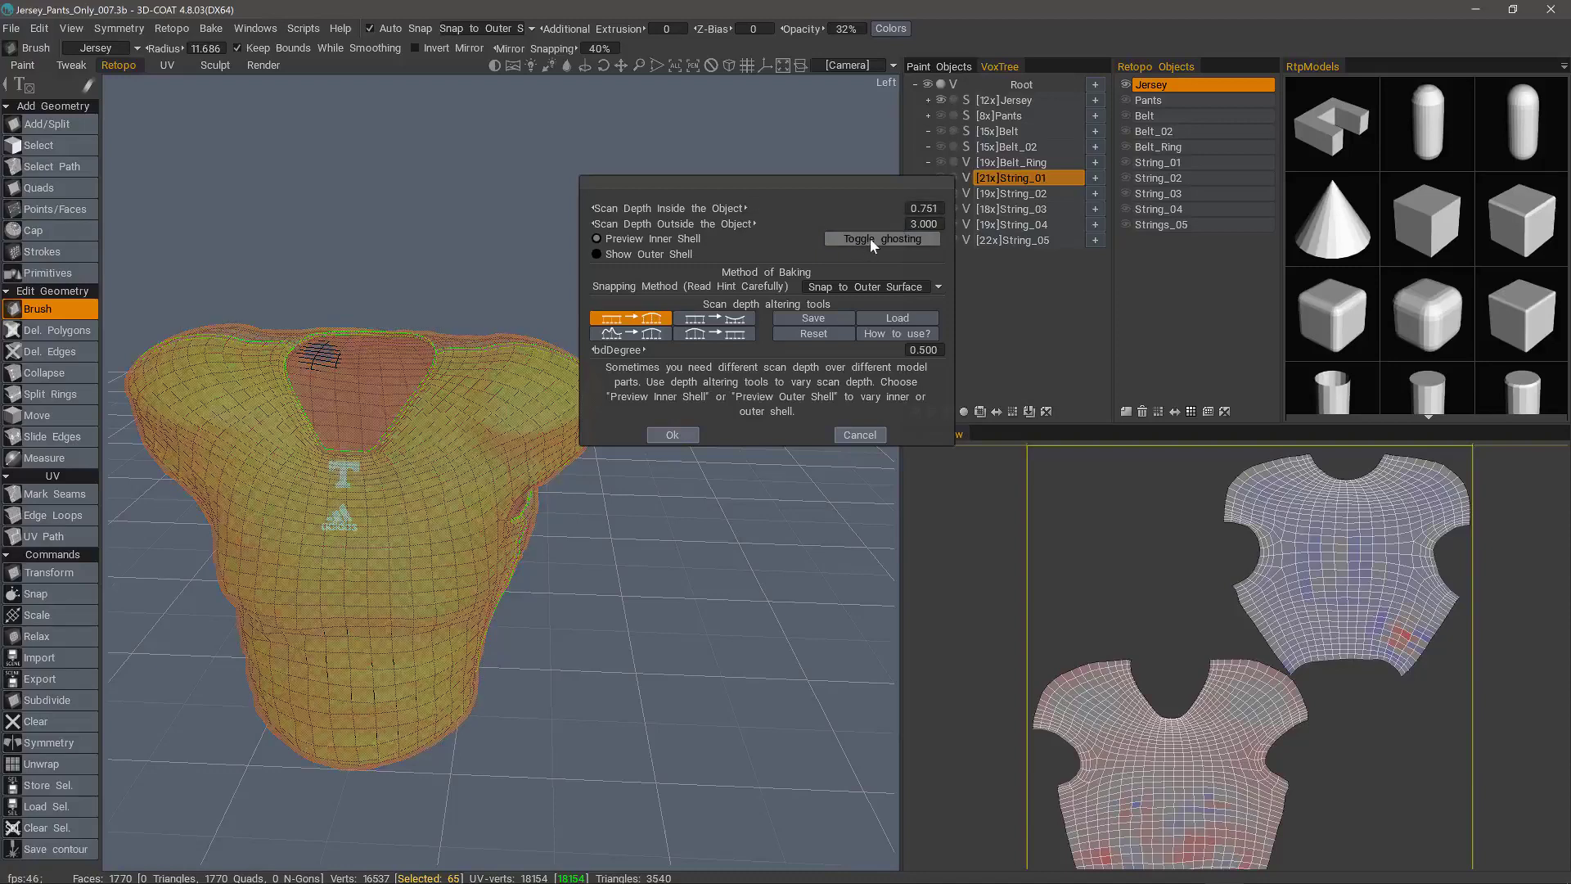
drag(782, 216, 820, 214)
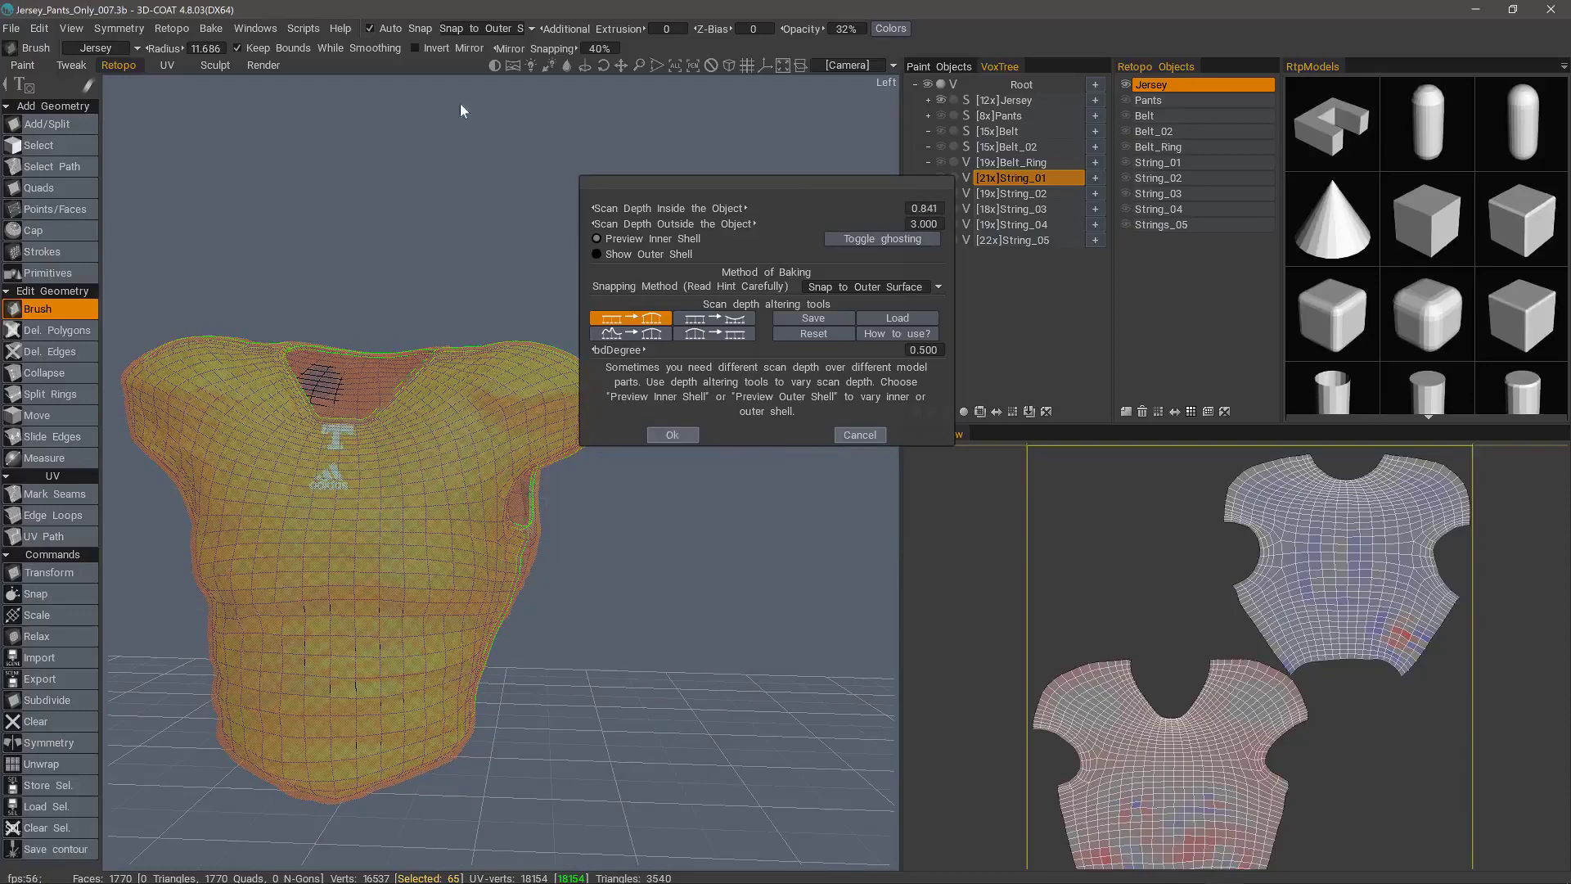
click(924, 208)
key(Return)
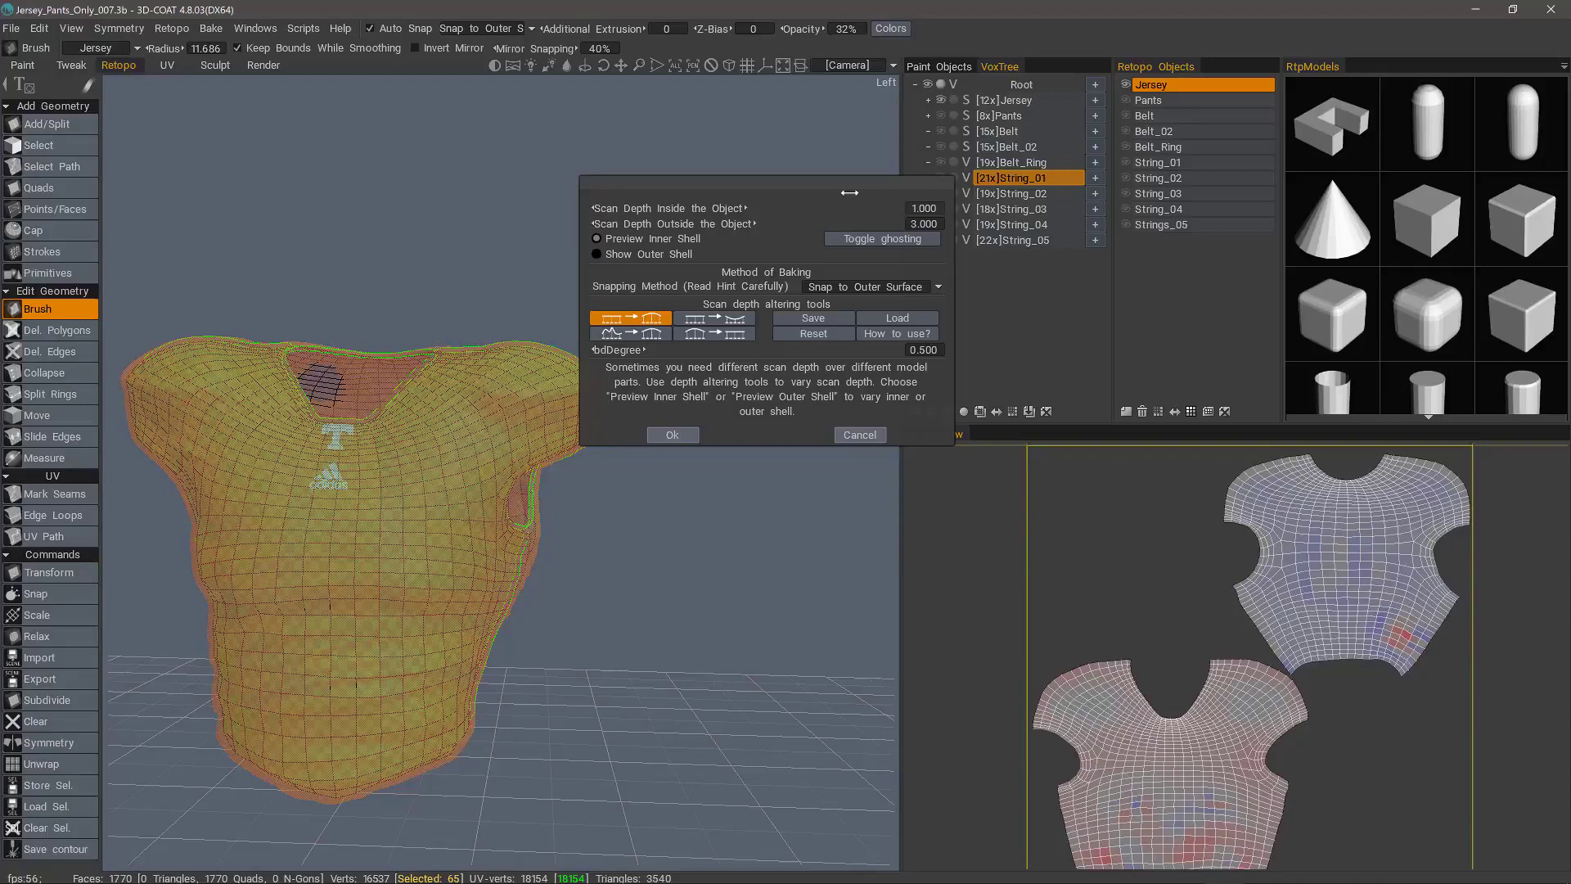
alt+drag(415, 401, 439, 331)
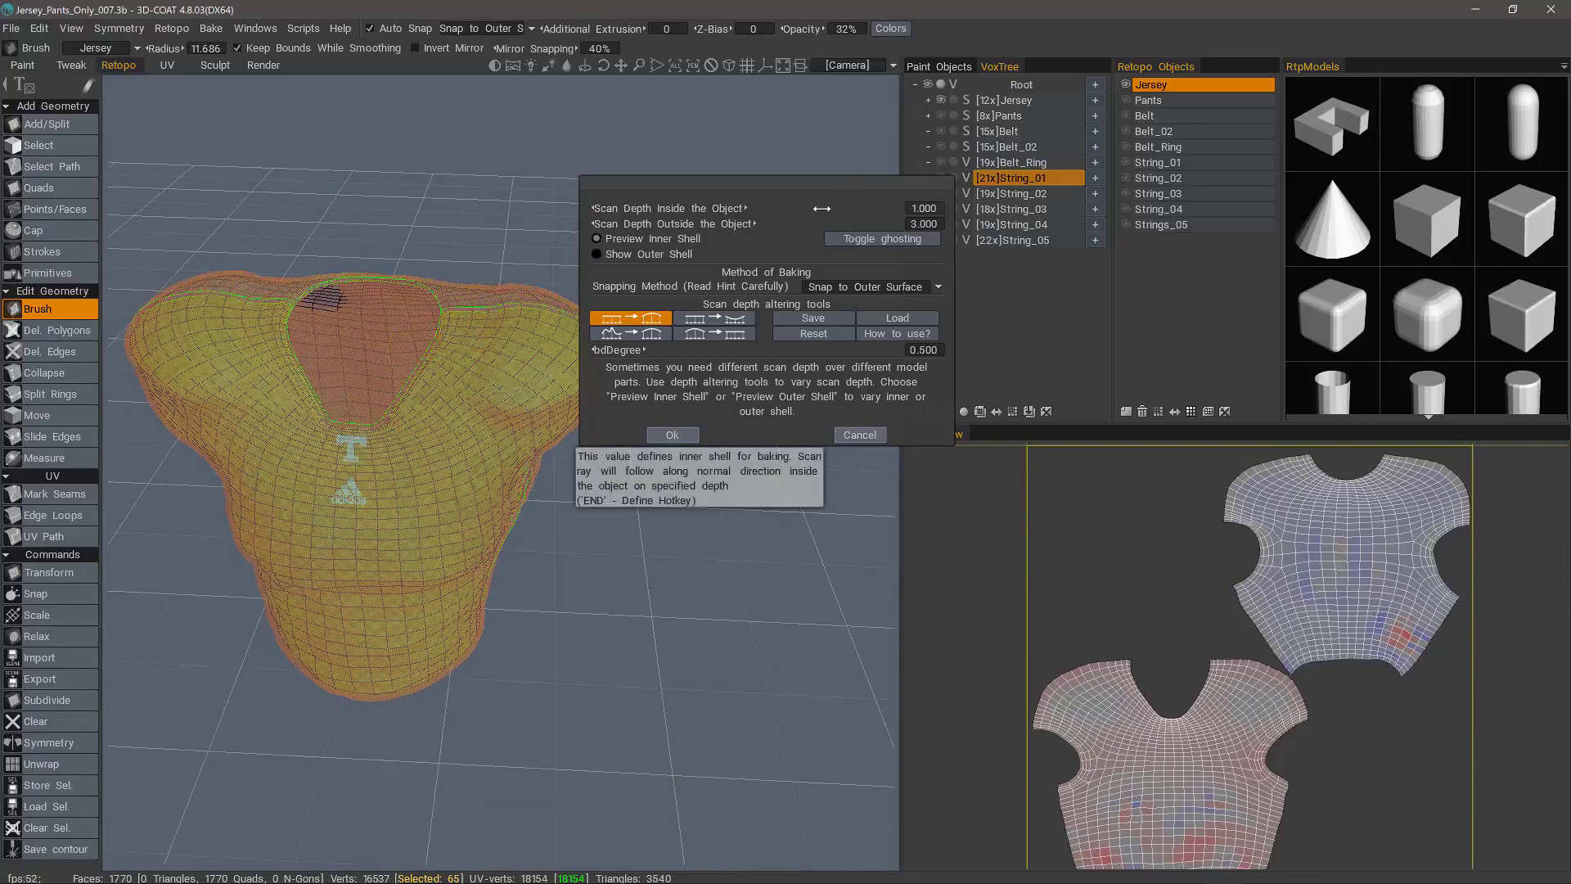
Enlarge the inner shell and set Scan Depth Inside the Object to 2
drag(823, 208, 883, 212)
alt+drag(808, 292, 796, 269)
click(925, 209)
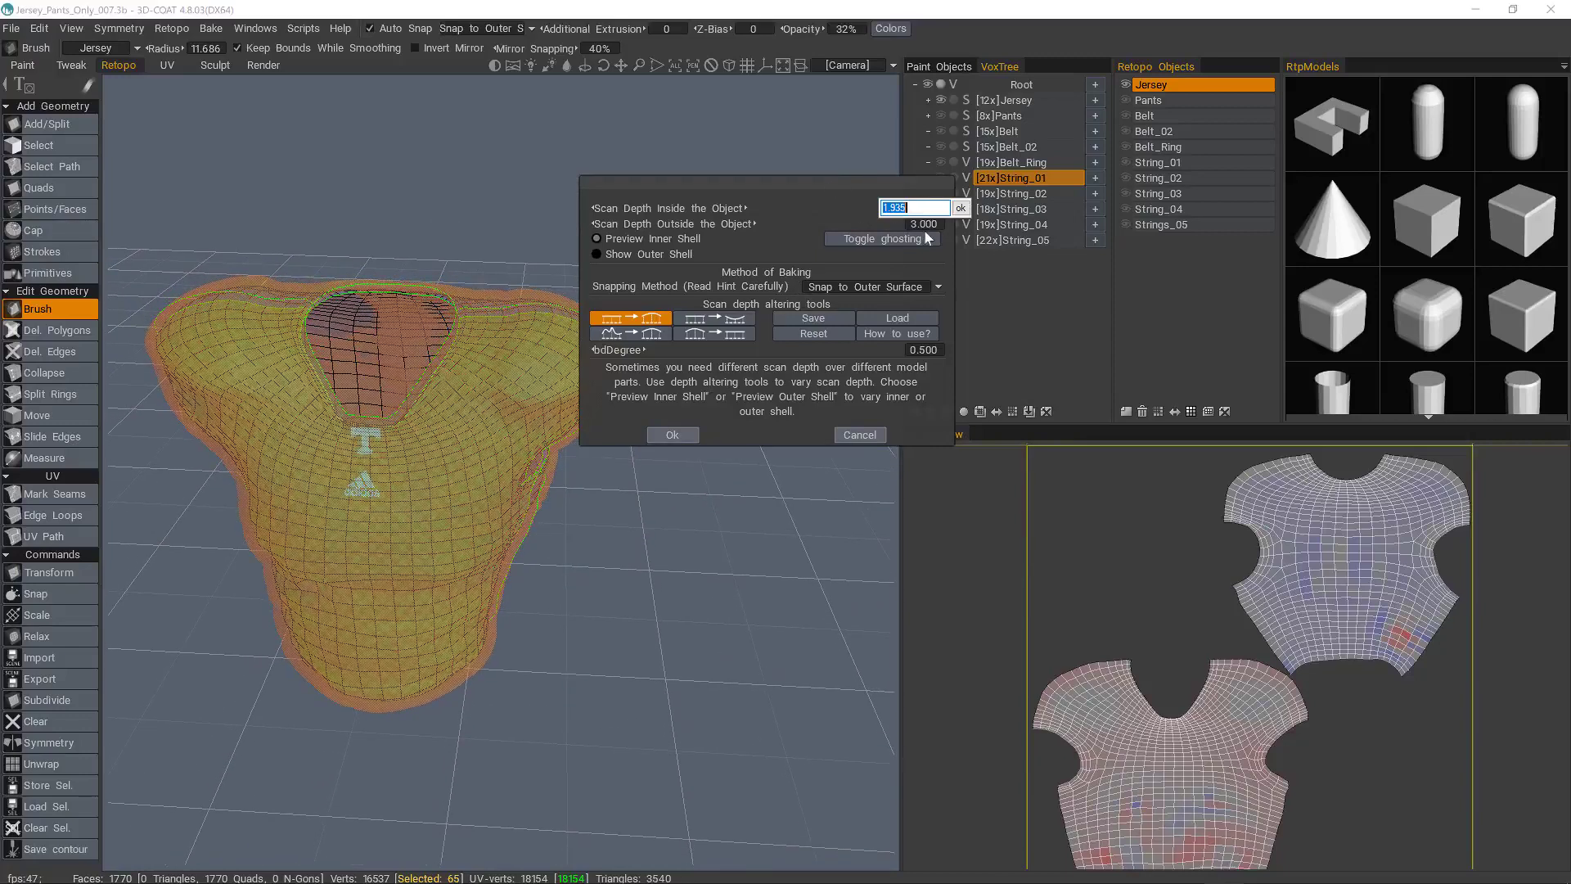
text(2)
key(Return)
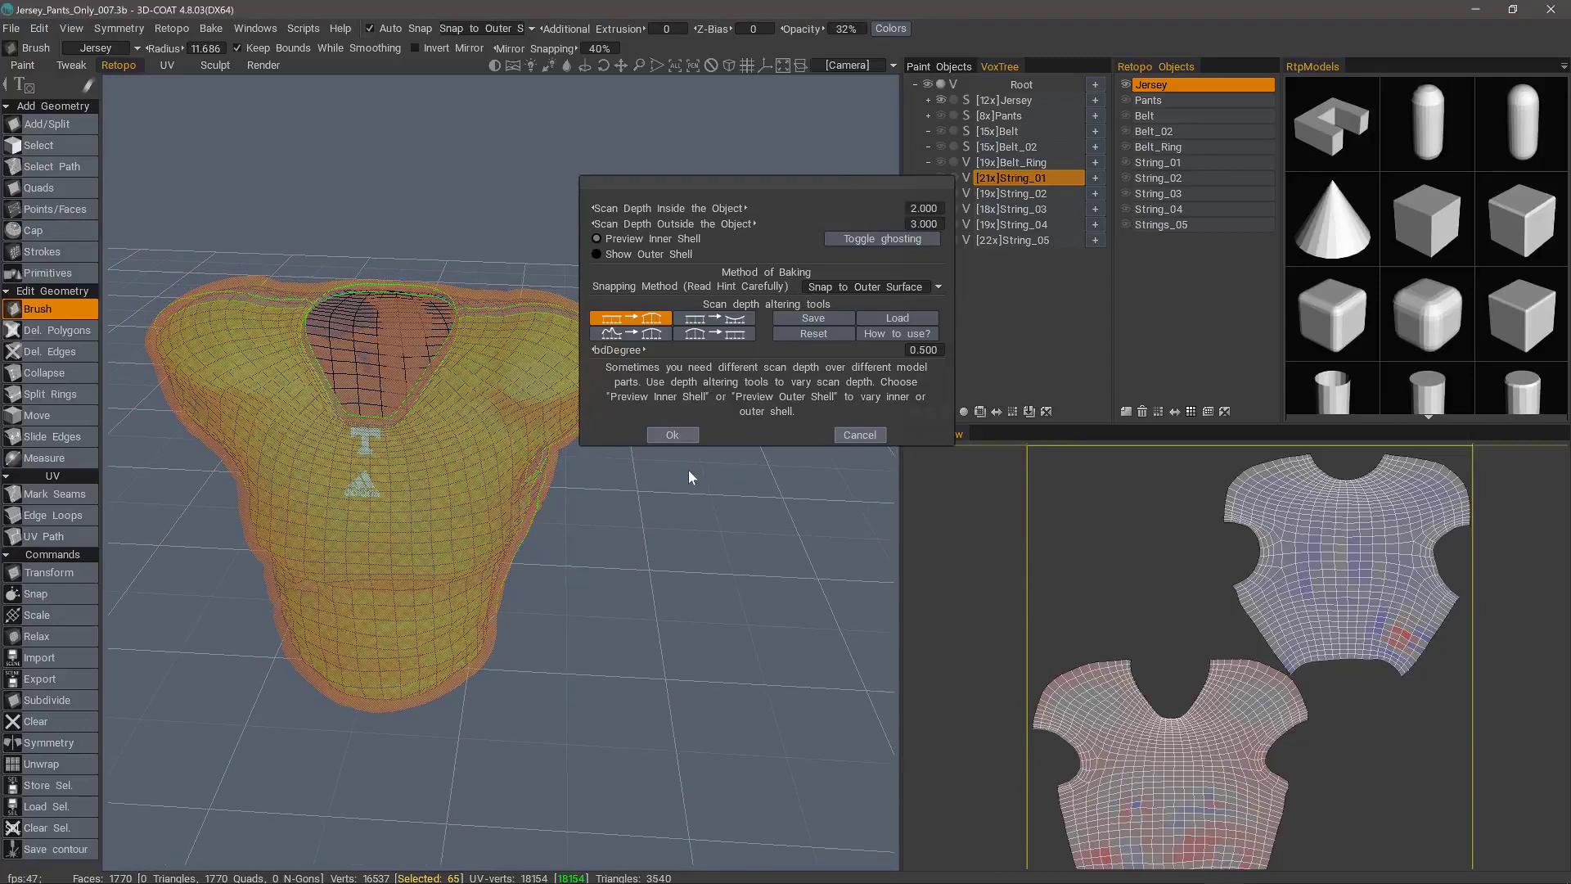
Show the outer shell instead of the inner one and toggle ghosting off
click(606, 253)
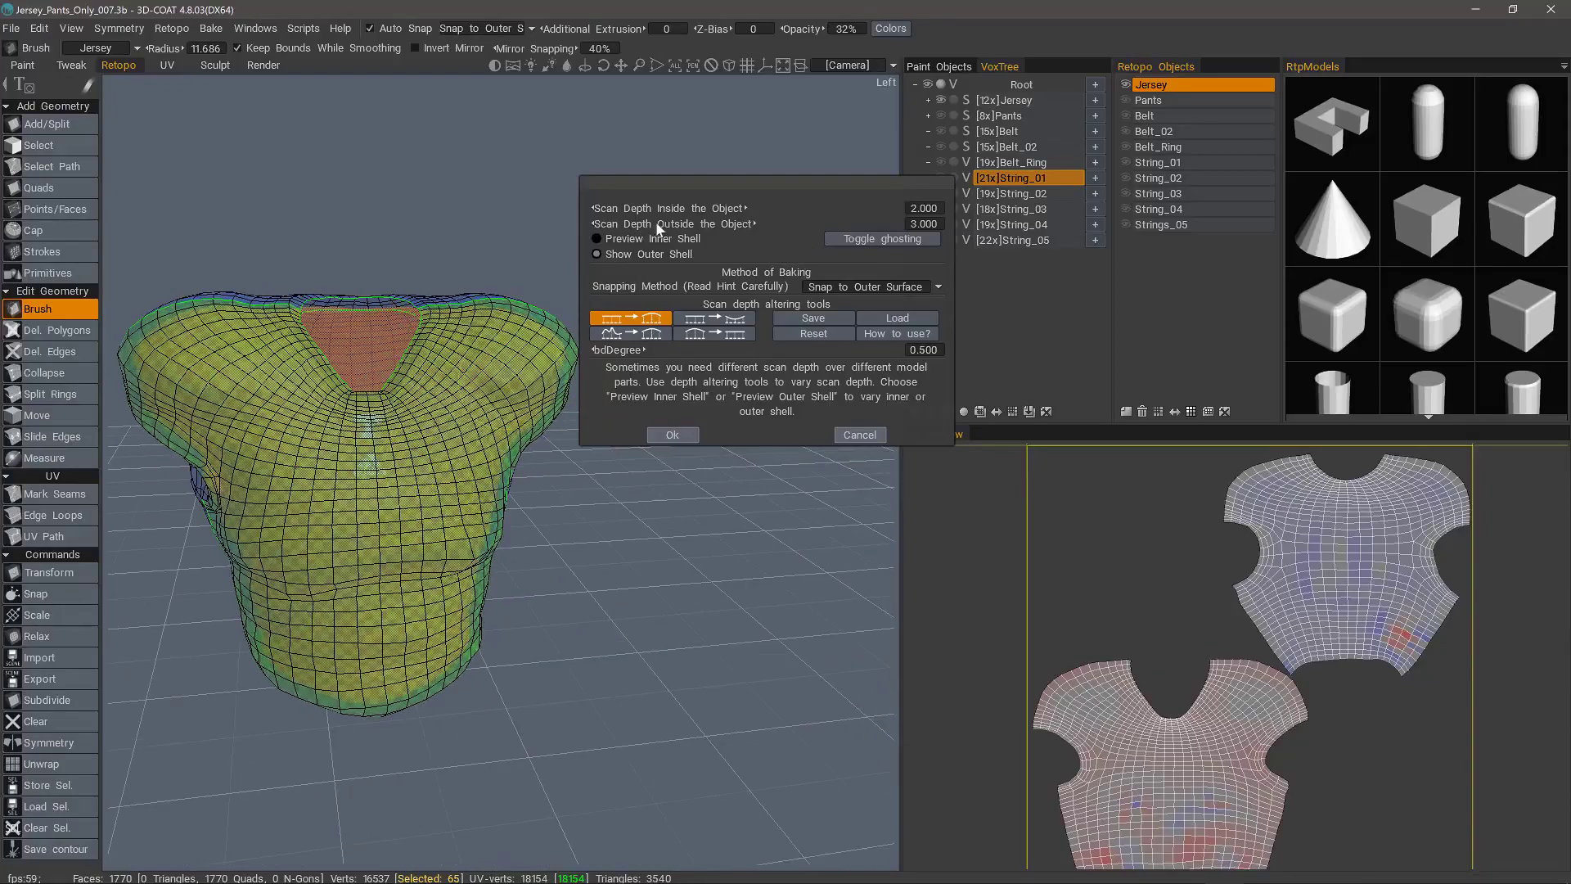
alt+drag(657, 223, 813, 231)
middle_drag(853, 227, 768, 281)
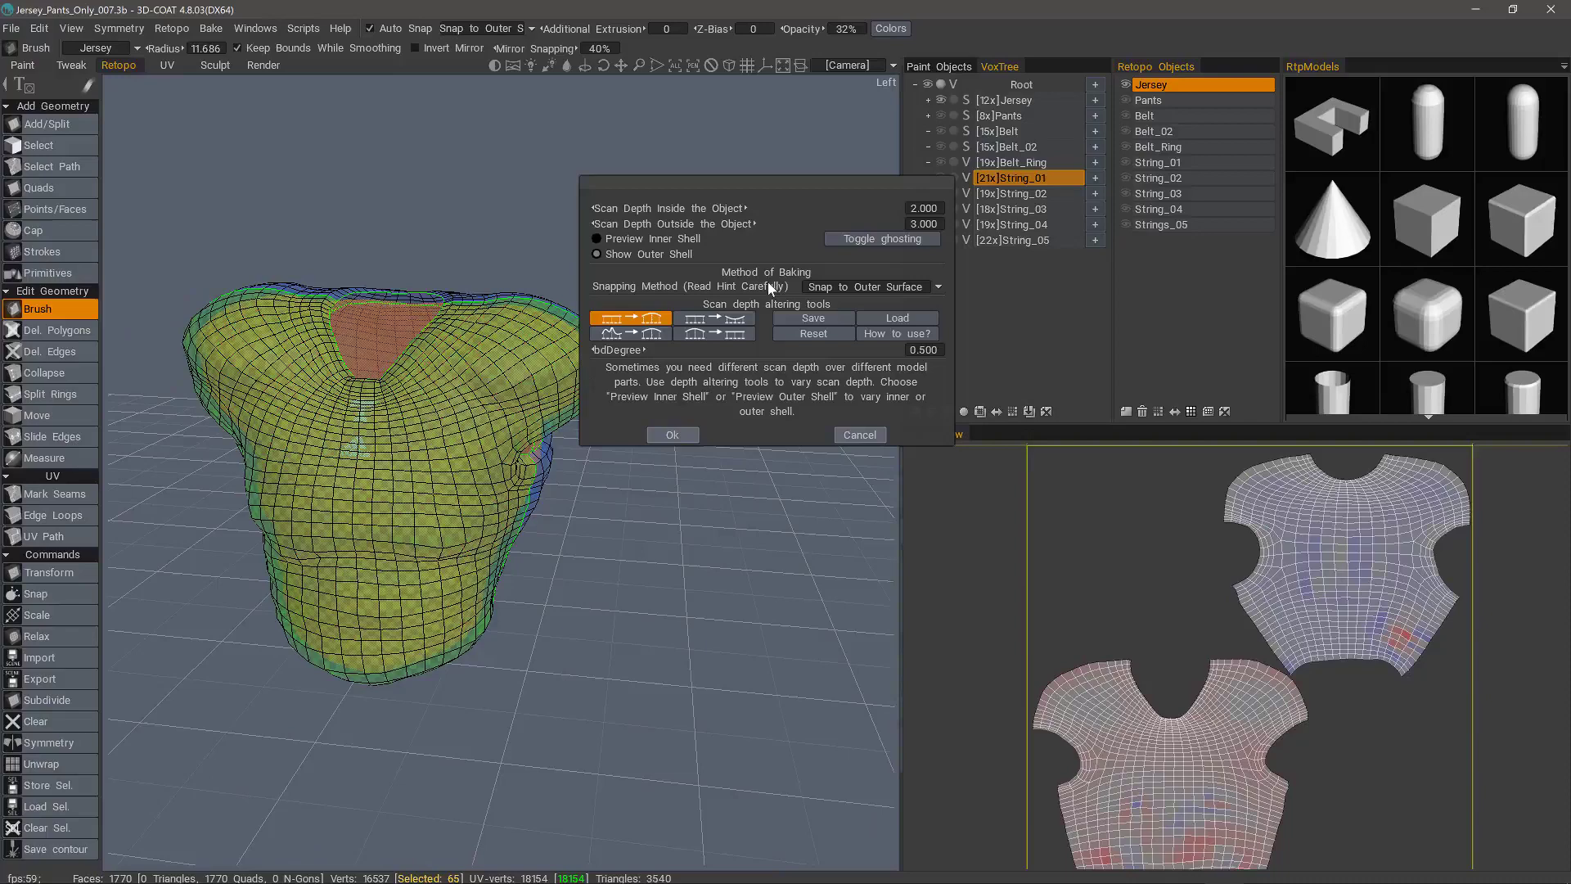
click(856, 238)
middle_drag(862, 248, 837, 406)
Choose Snap to Outer Surface as the snapping method for the bake
click(868, 286)
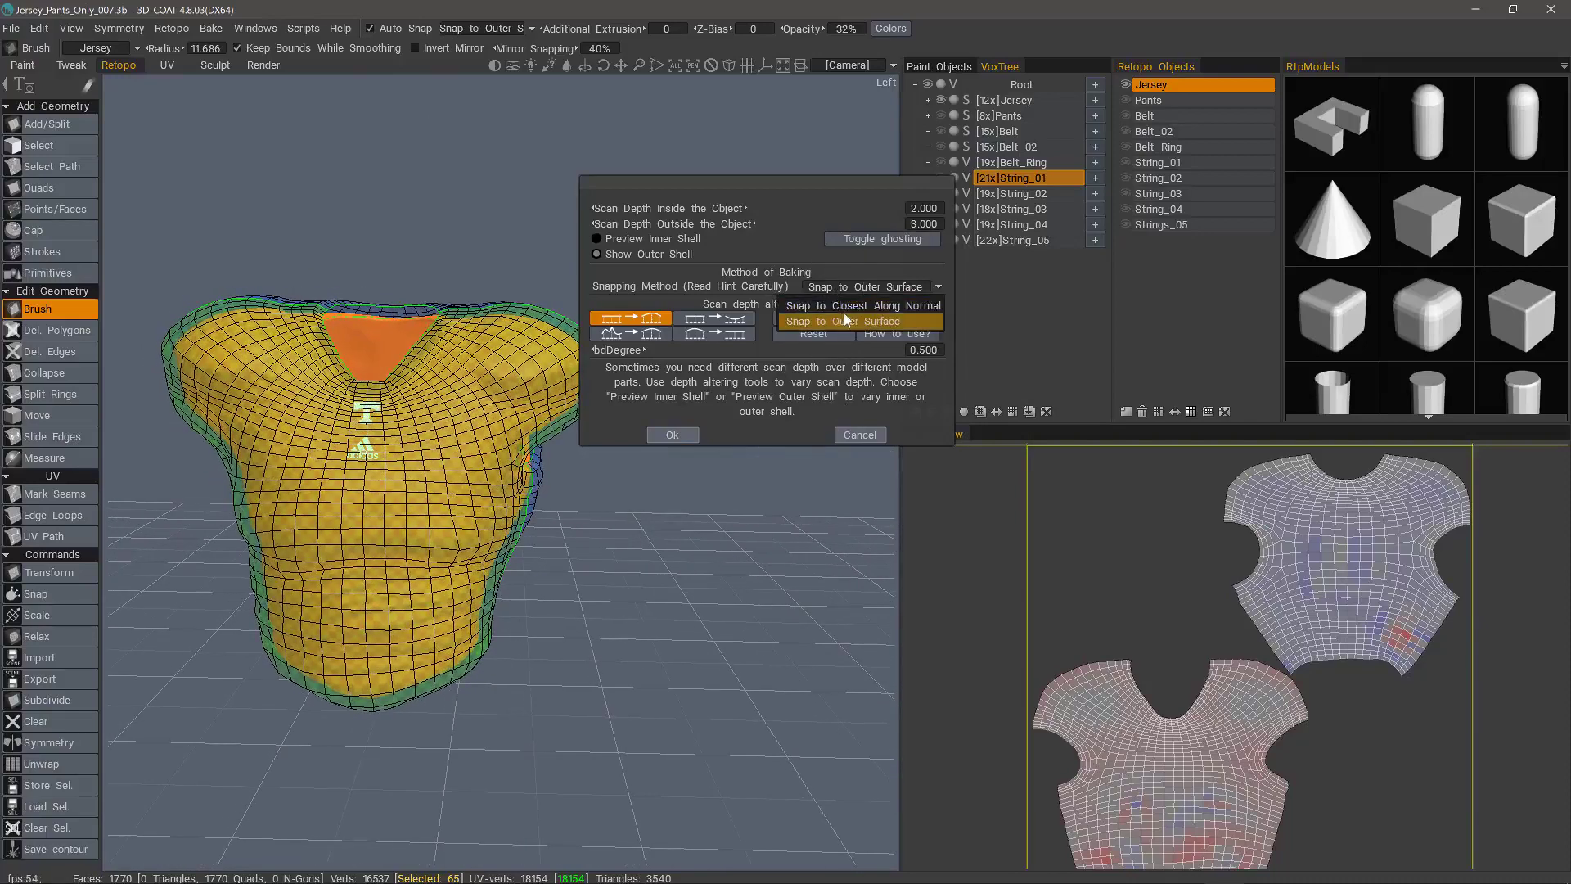
click(845, 321)
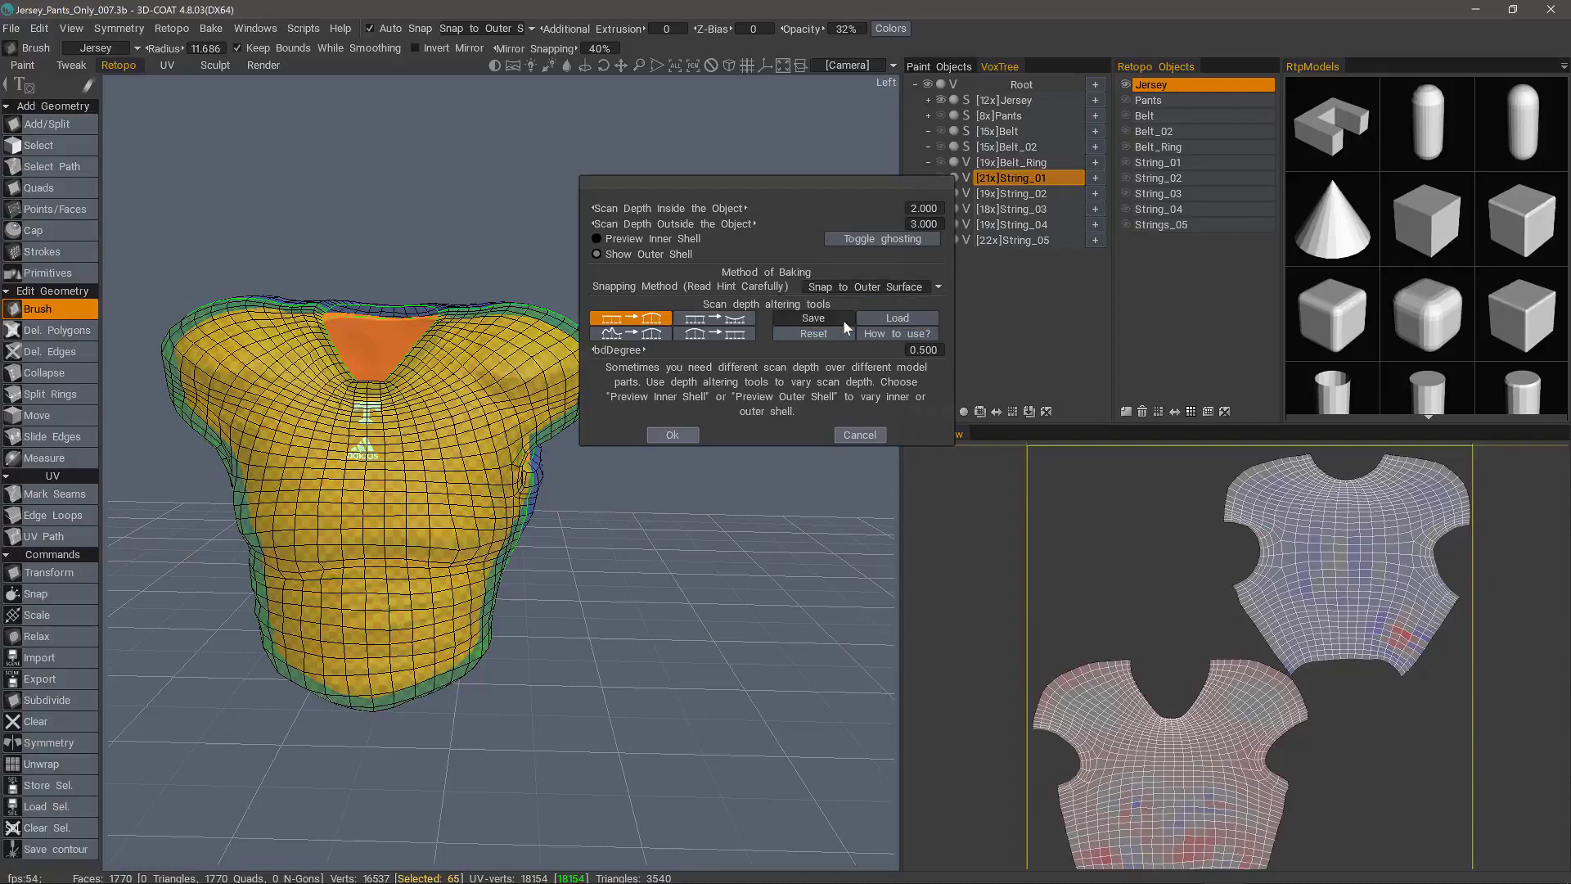
middle_drag(851, 291, 802, 284)
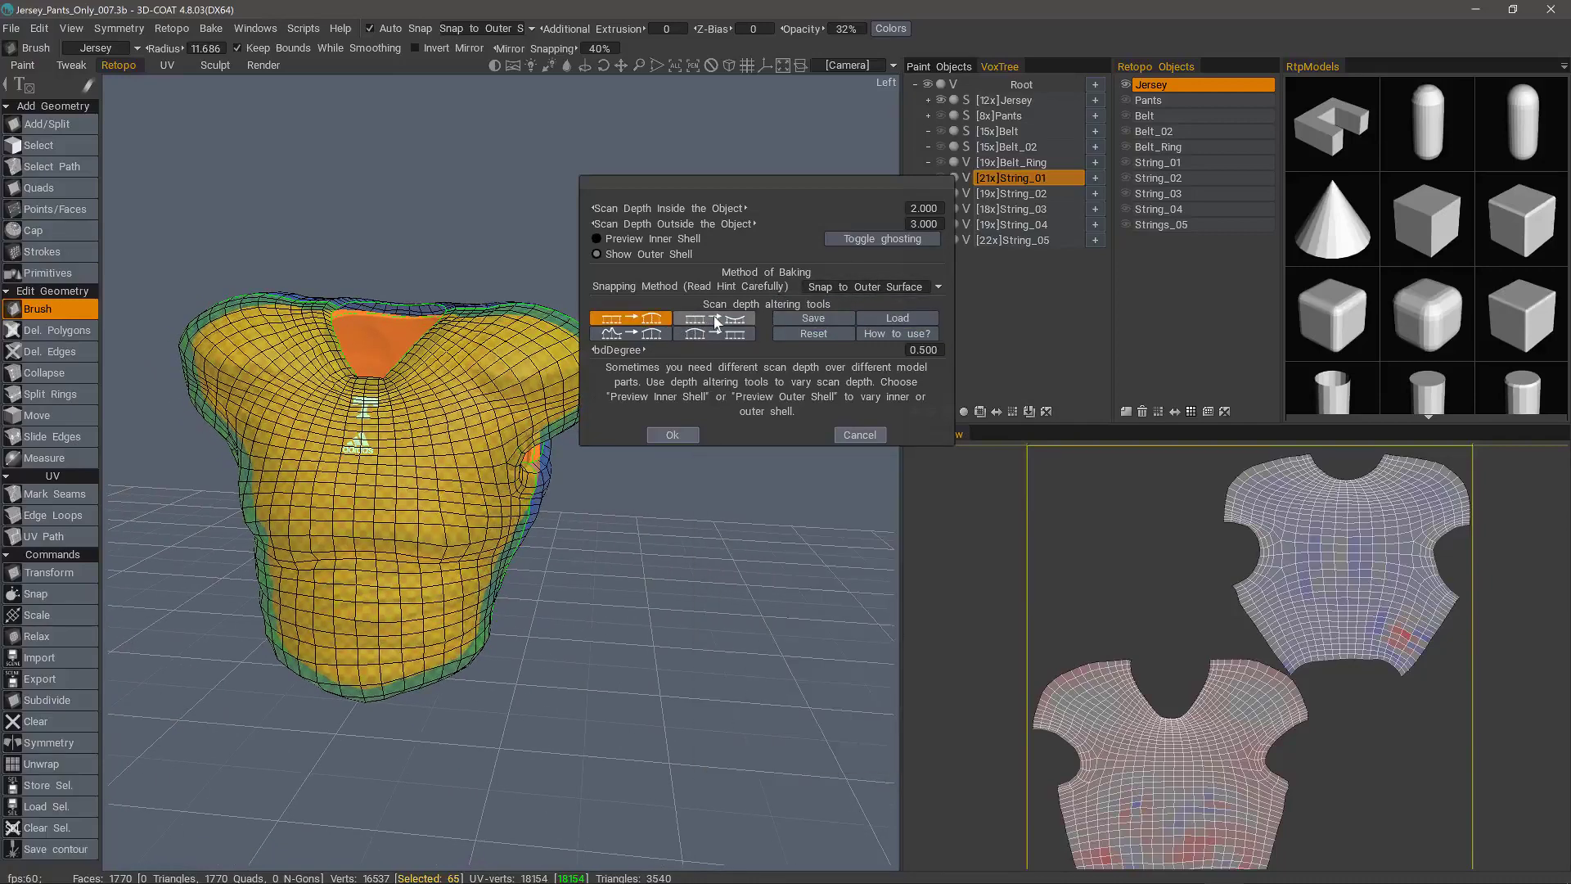
Activate the scan-depth tool that bulges the shell outward and examine the outer shell around the jersey's neckline and armhole
click(655, 324)
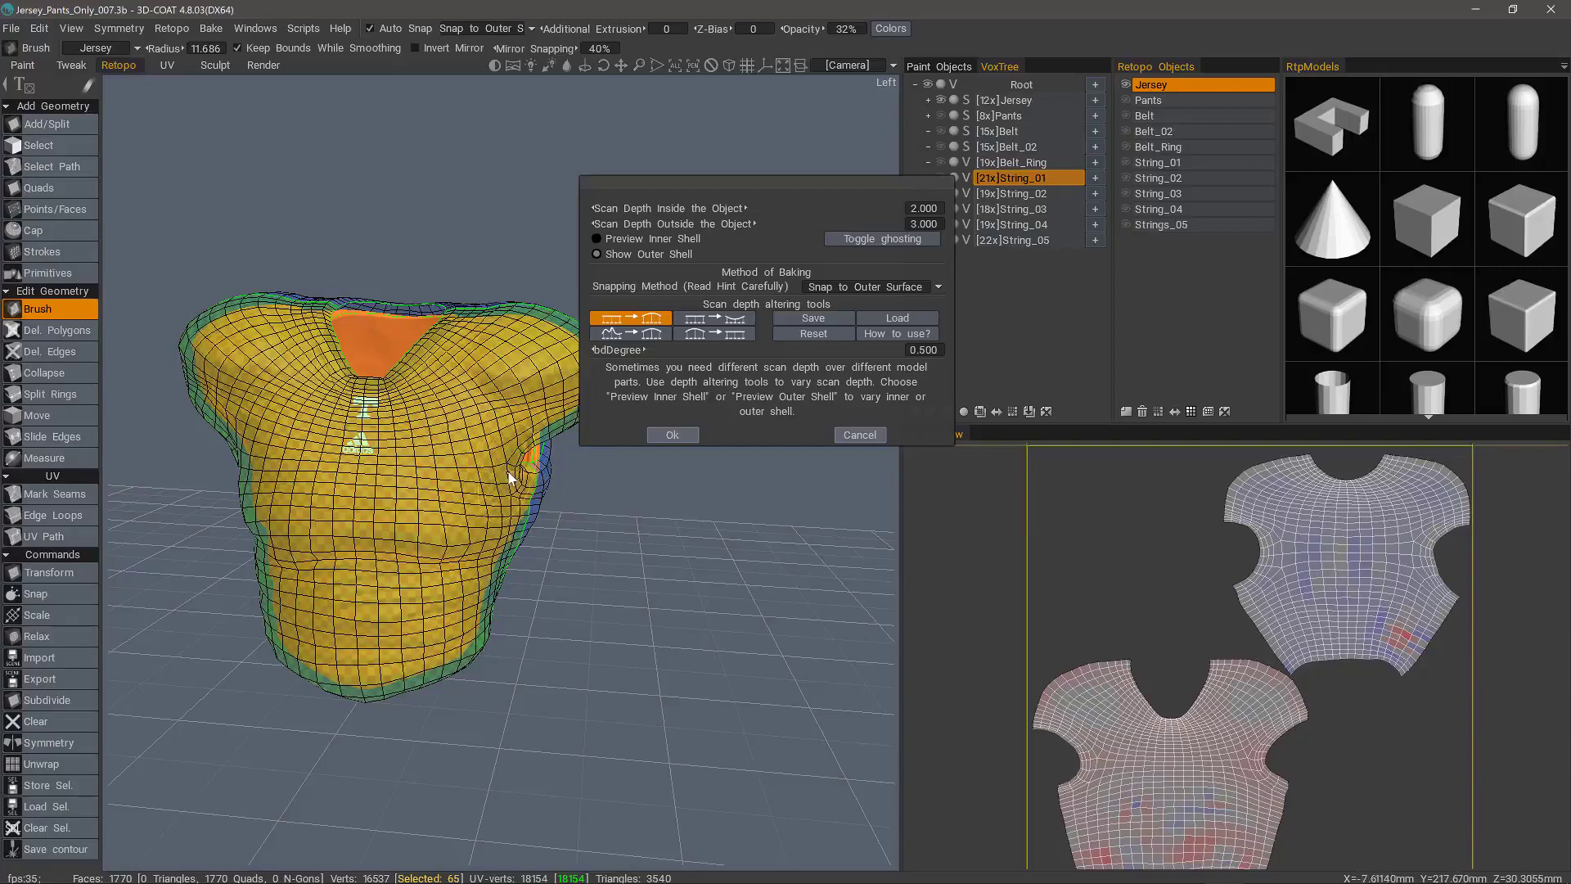
click(631, 326)
alt+drag(449, 496, 489, 473)
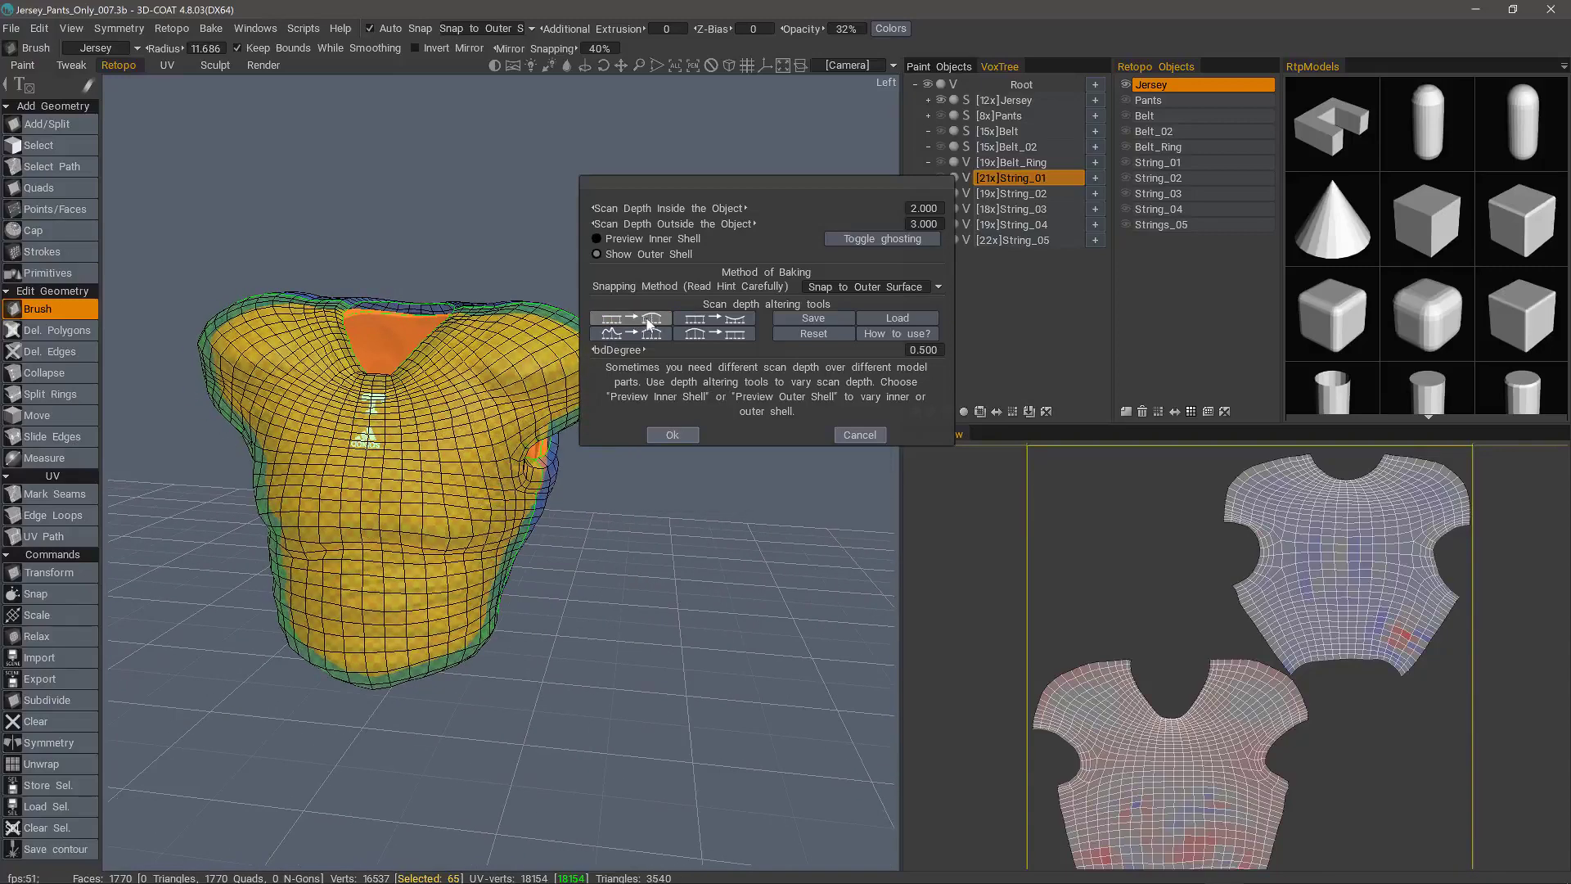
click(647, 324)
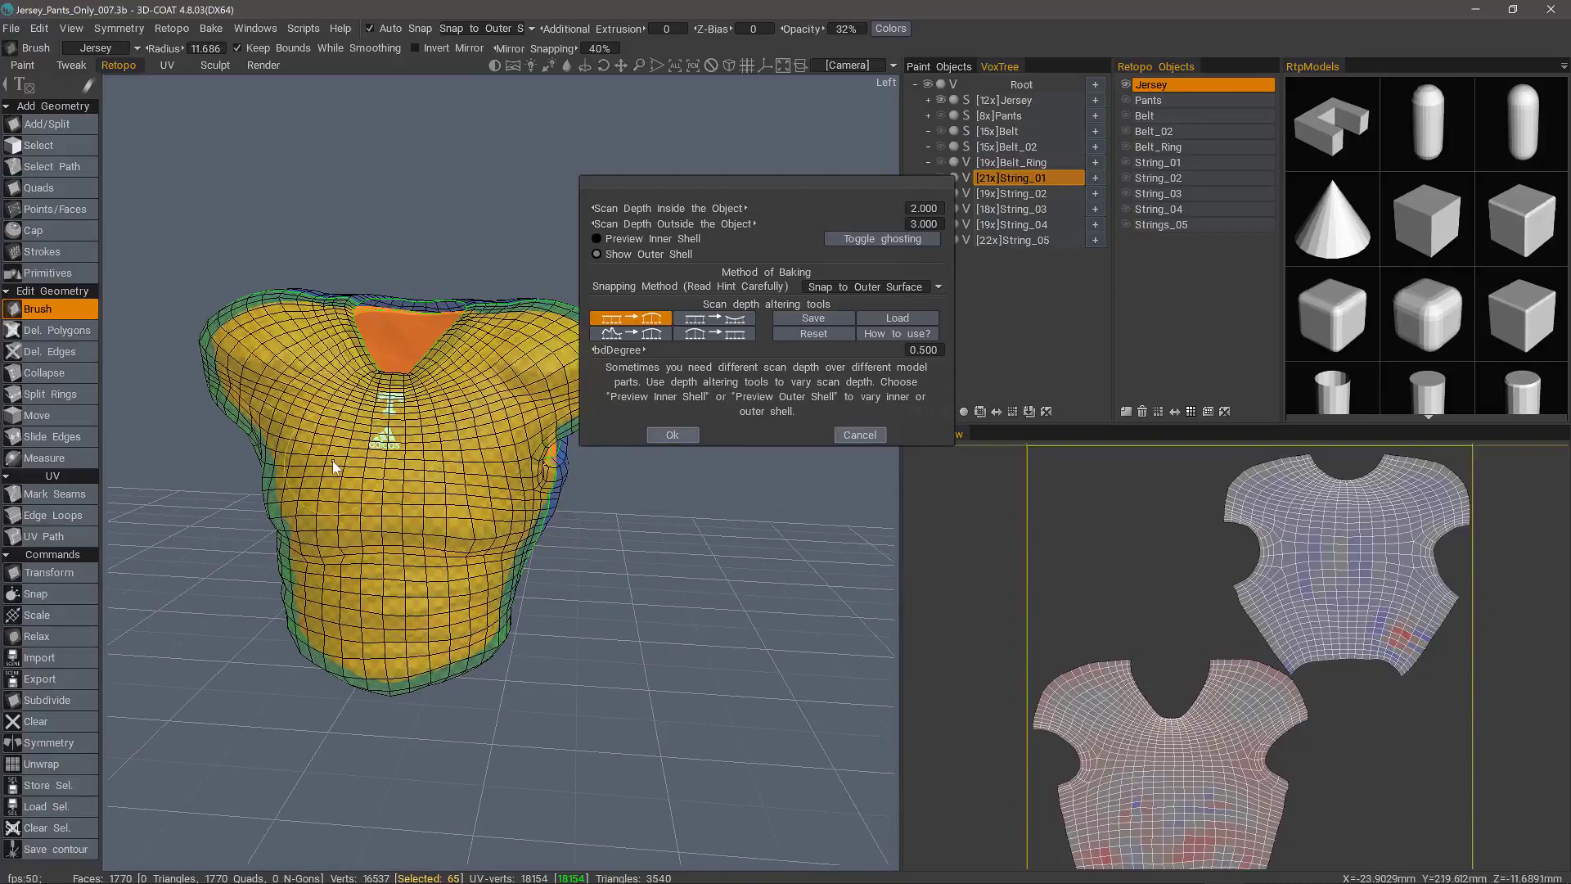
alt+drag(334, 460, 334, 475)
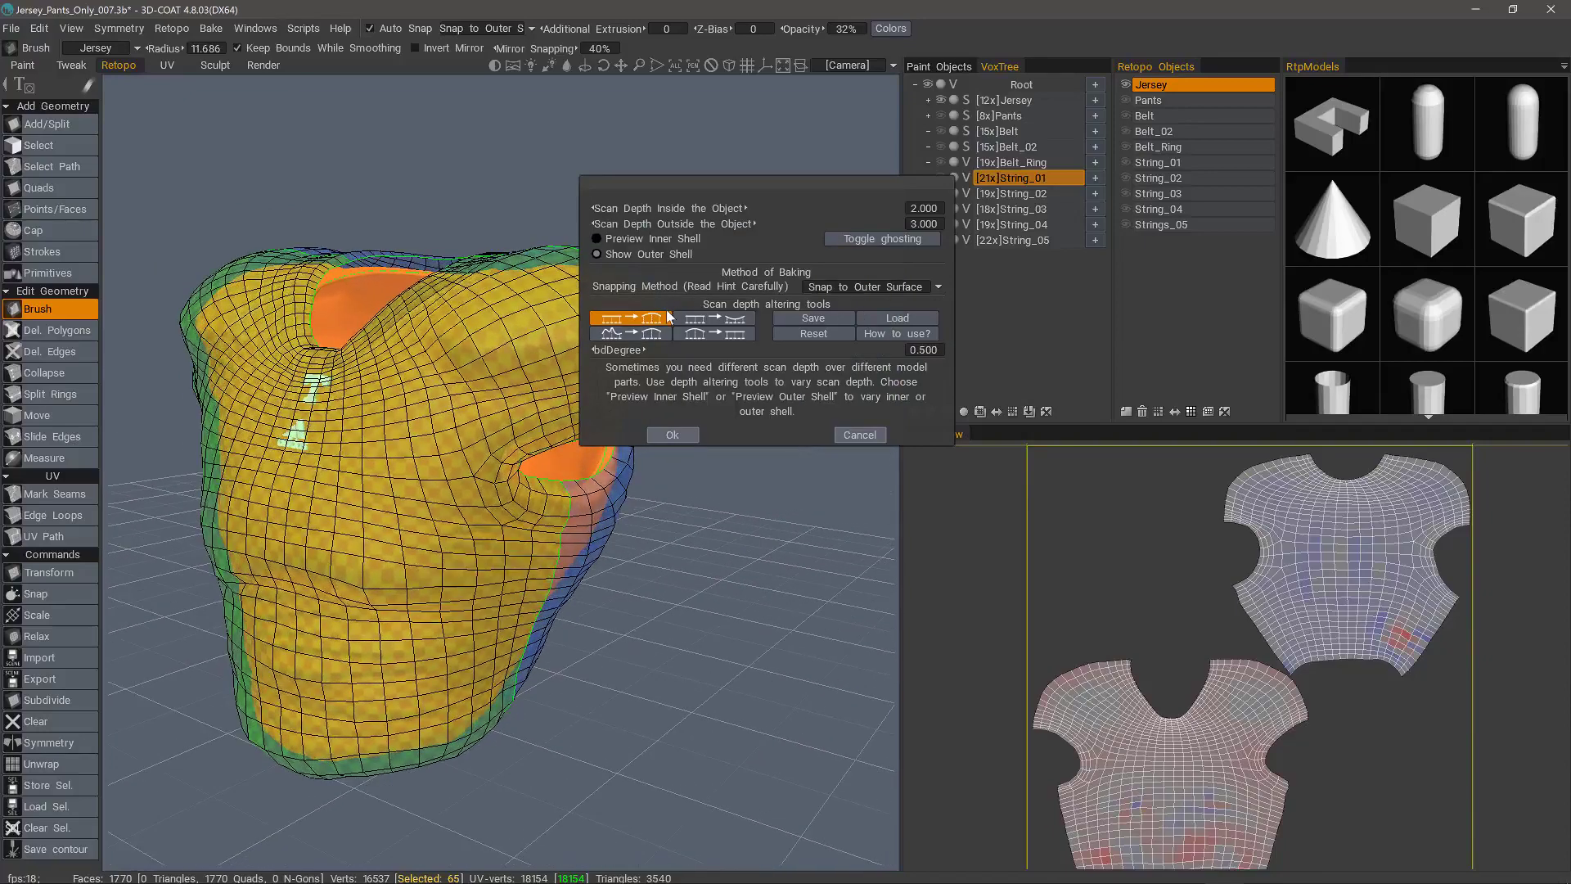
alt+drag(667, 311, 737, 408)
alt+middle_drag(736, 407, 725, 351)
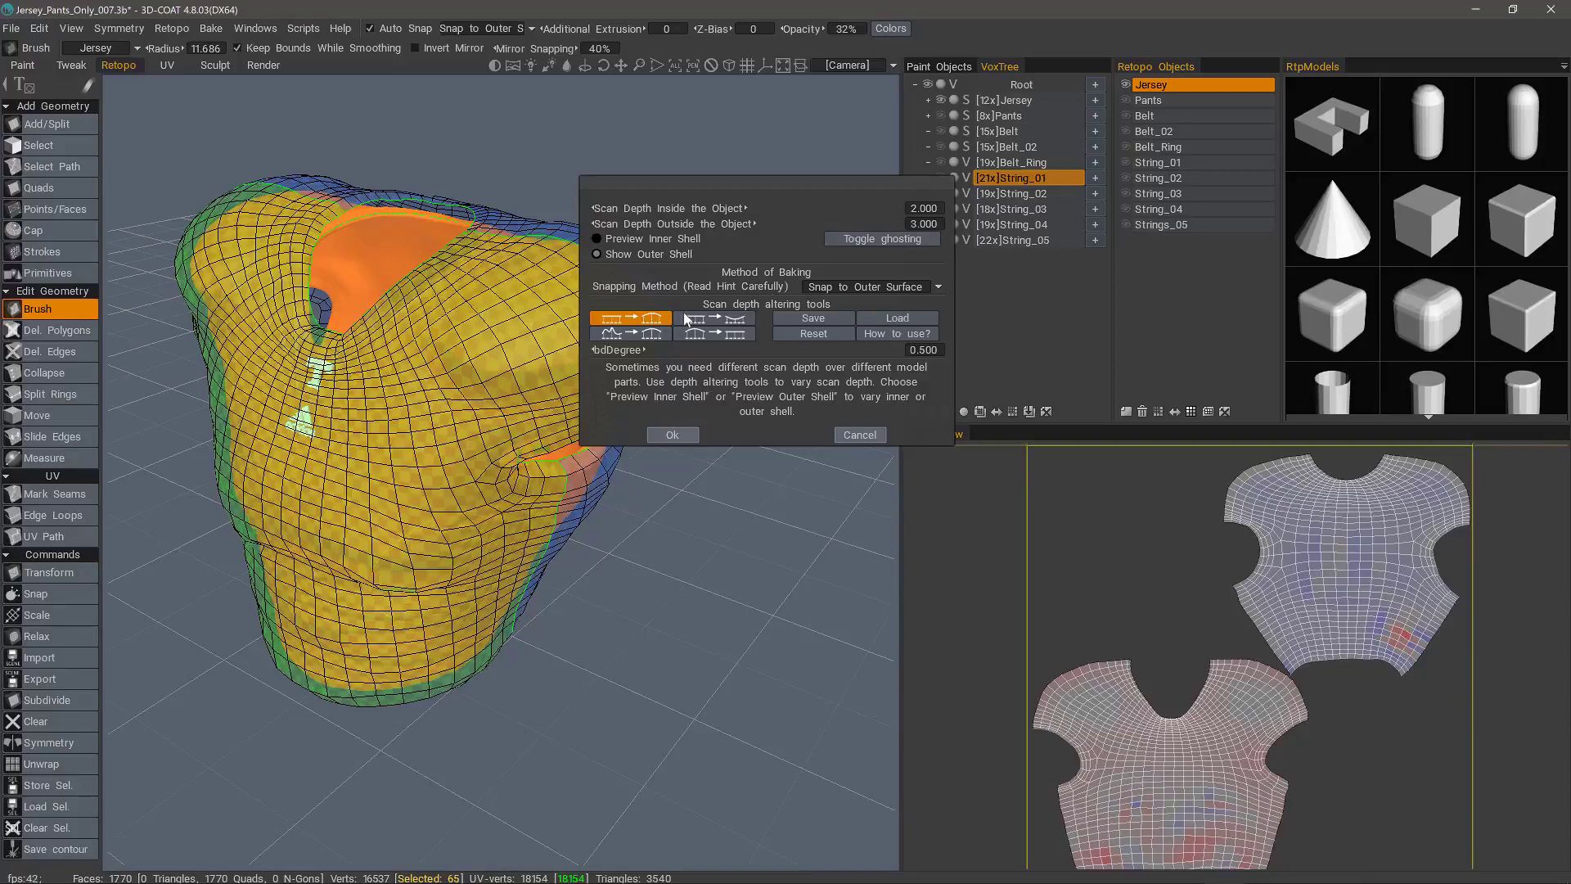
Switch to the scan-depth tool that flattens a bulged shell and brush it over the jersey's lower front
click(730, 334)
mouse_move(445, 540)
mouse_down()
mouse_move(435, 559)
mouse_move(428, 500)
mouse_move(459, 541)
mouse_move(406, 565)
mouse_up()
mouse_move(406, 565)
alt+mouse_down()
mouse_move(421, 507)
mouse_move(430, 556)
mouse_move(410, 602)
mouse_move(436, 607)
alt+mouse_up()
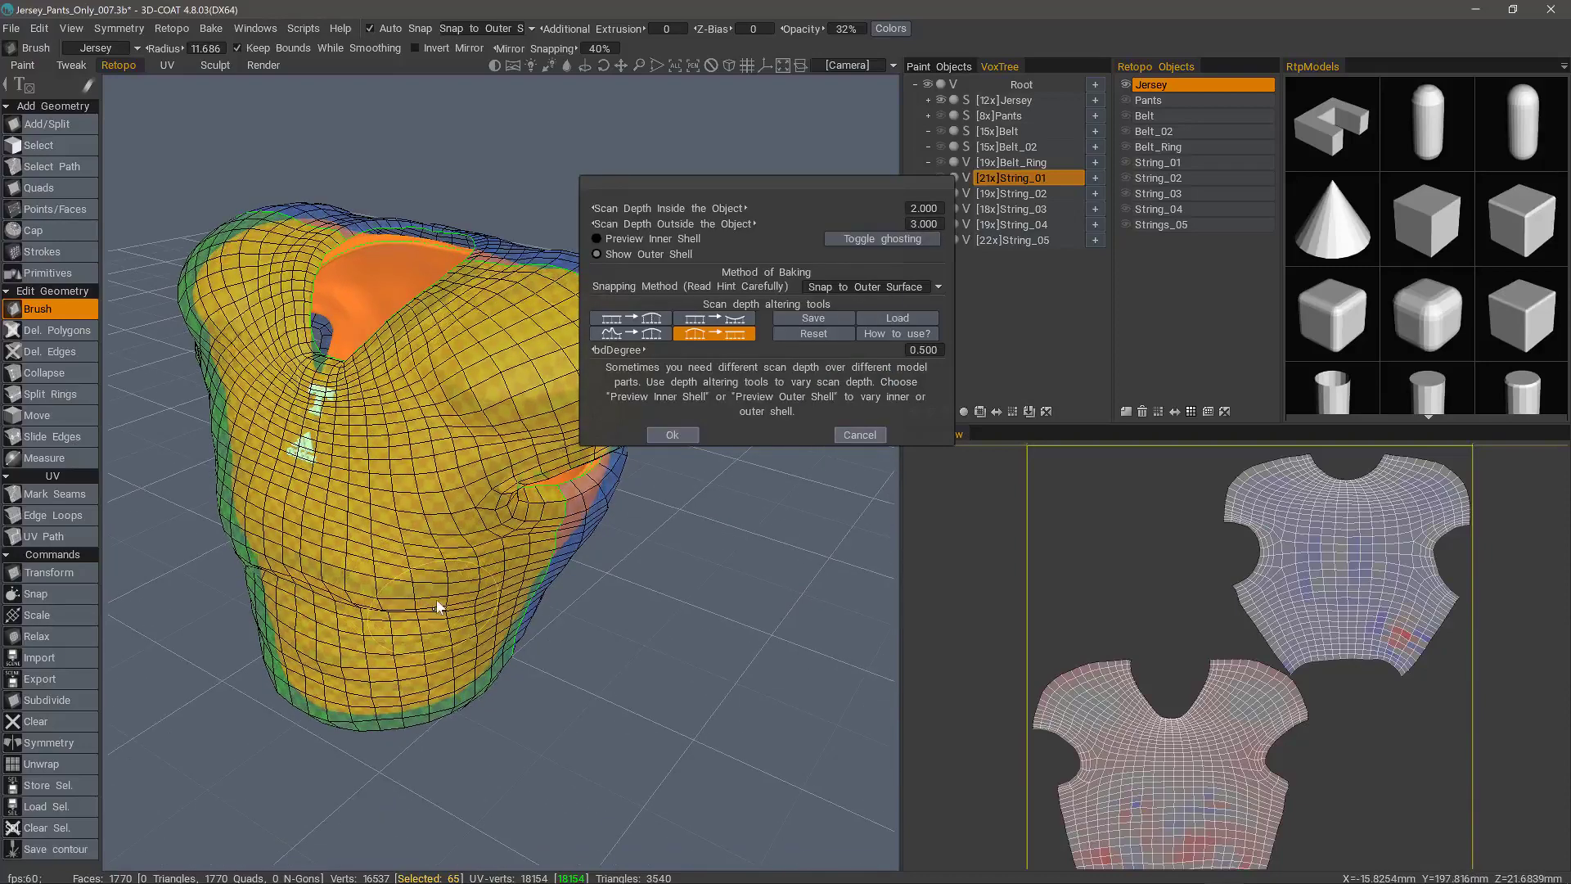
Activate the scan-depth tool that smooths an uneven shell and switch the jersey's preview from the outer to the inner shell
click(630, 333)
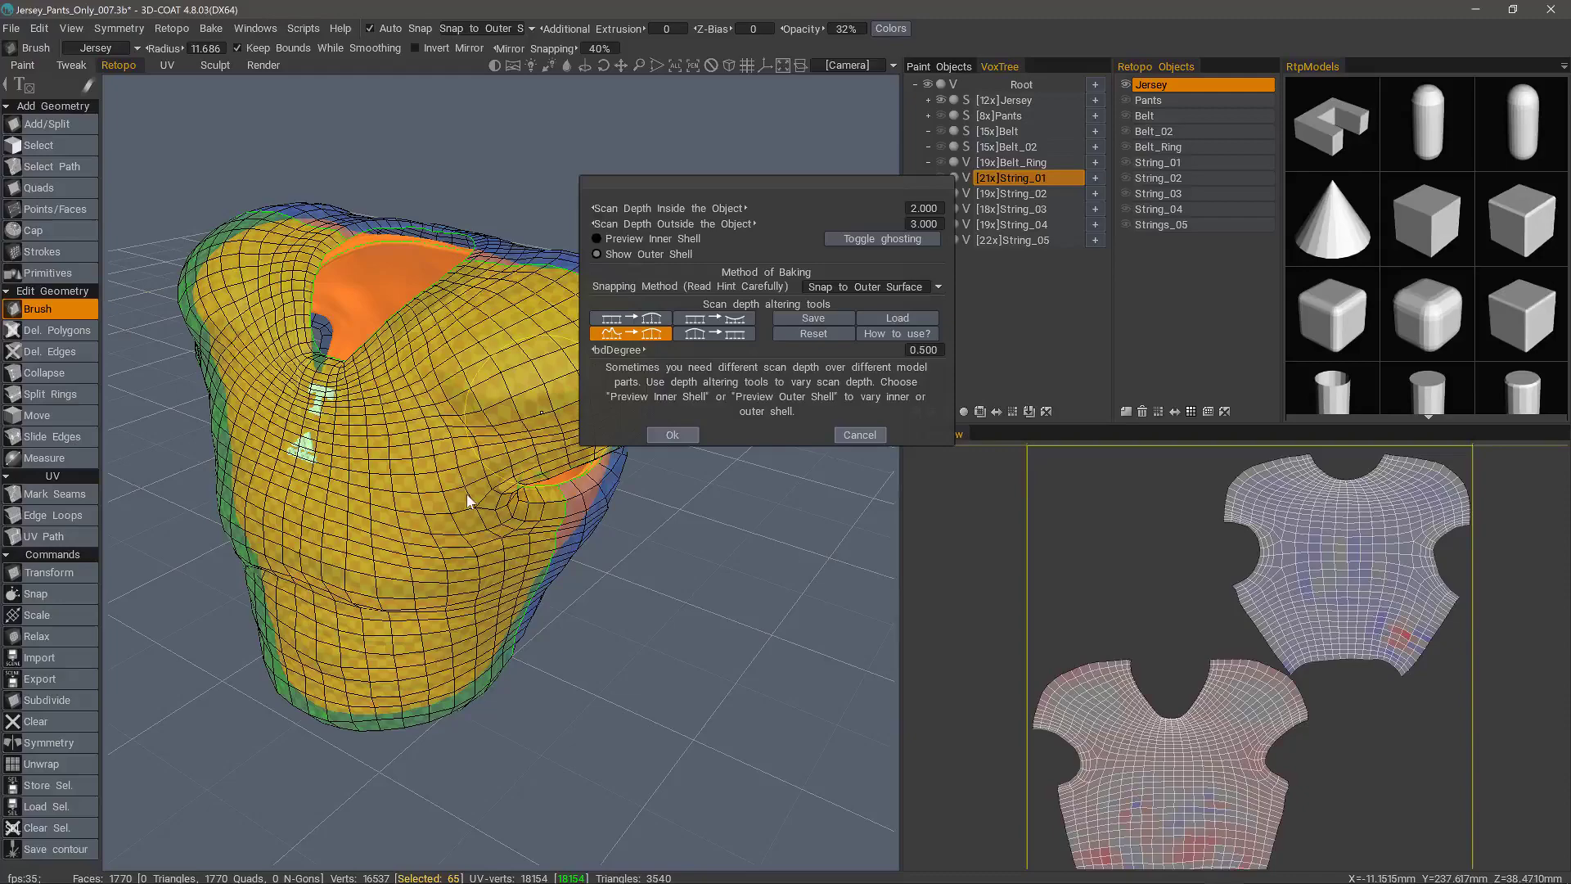
right_drag(435, 587, 460, 595)
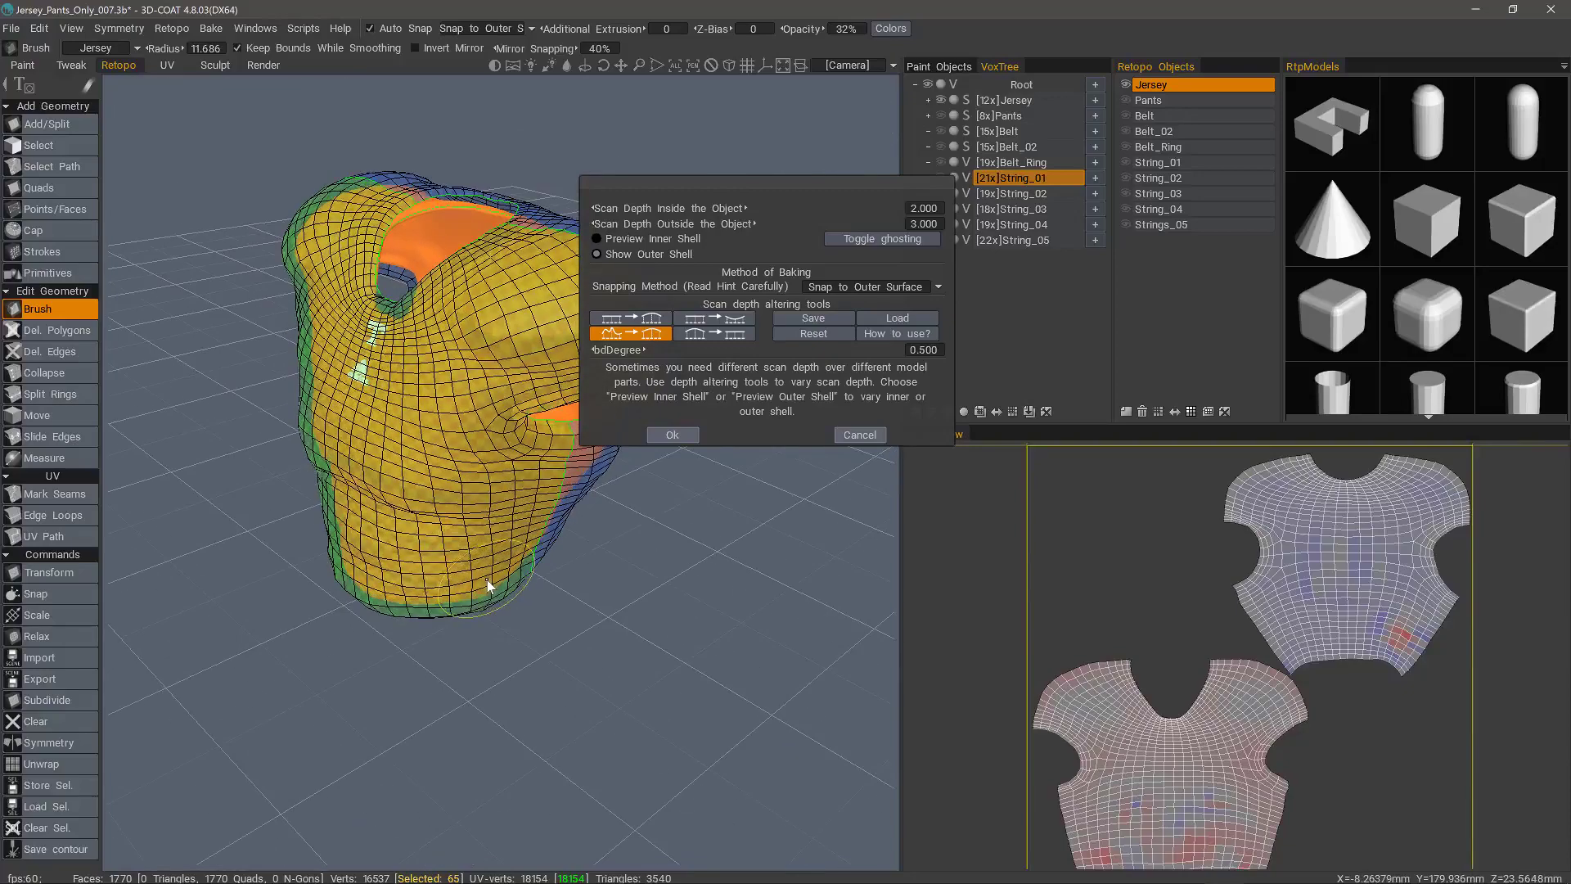
click(605, 253)
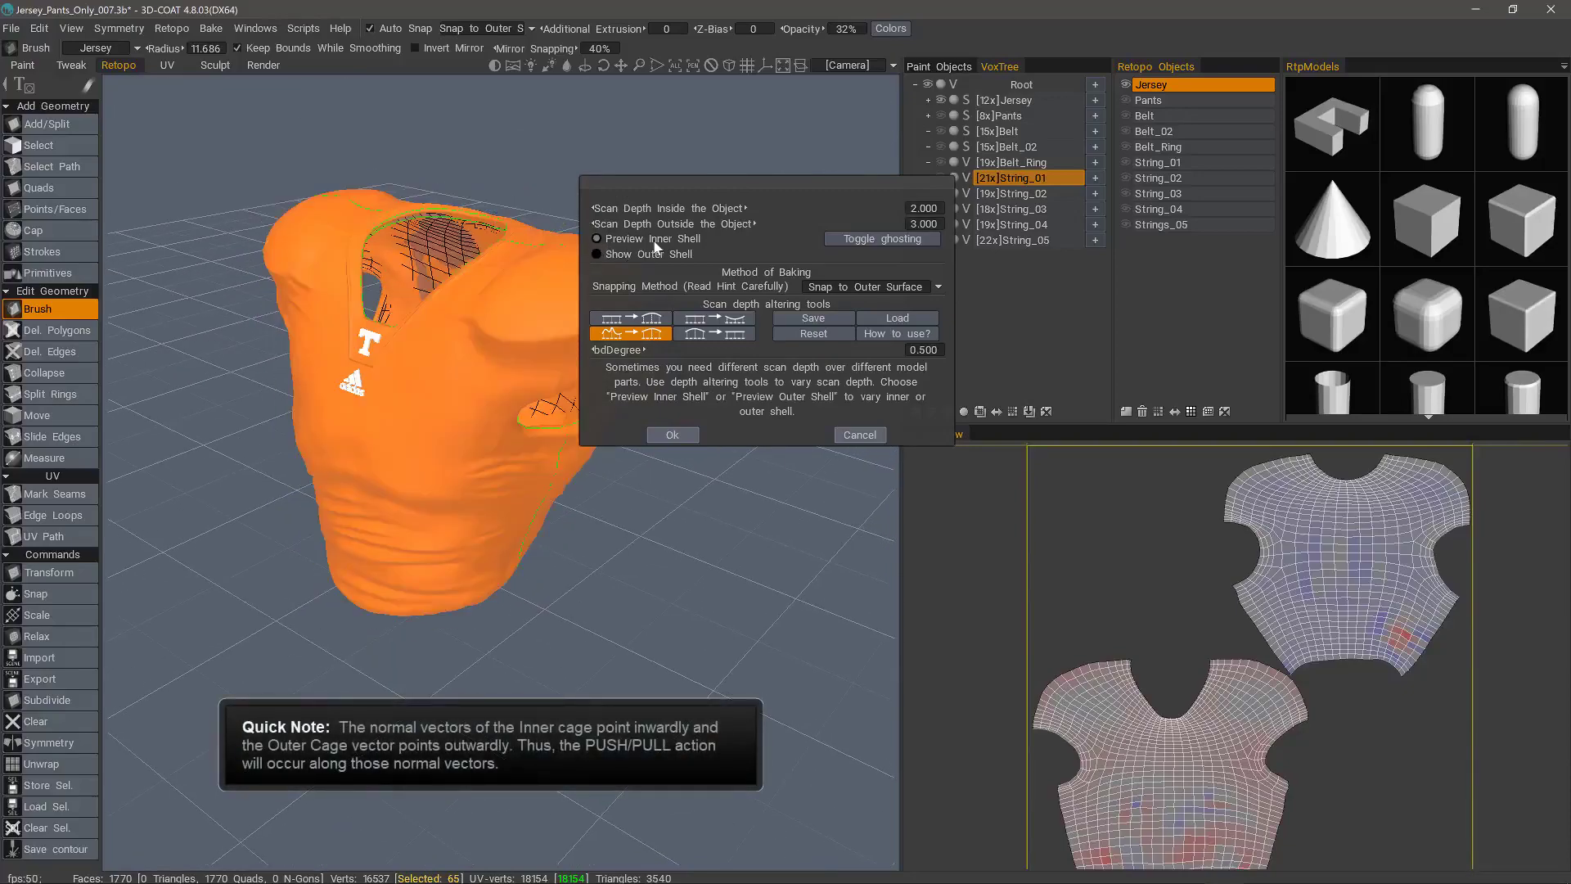
alt+drag(564, 409, 455, 502)
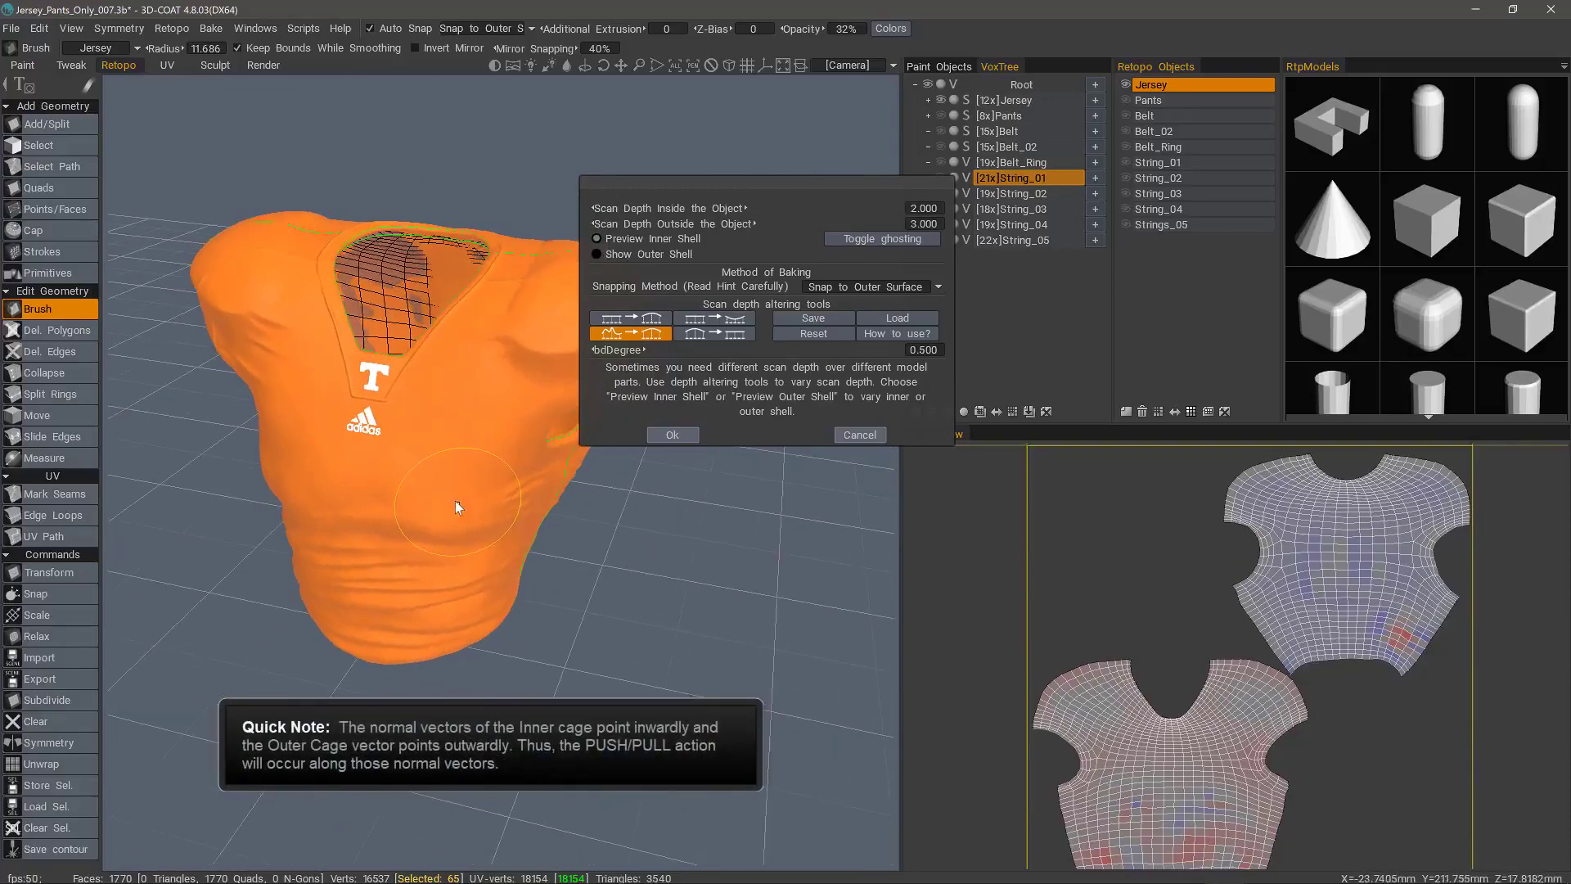
Toggle ghosting and brush a patch on the front of the jersey's inner shell with the scan-depth tool that sinks the shell
click(630, 318)
click(883, 238)
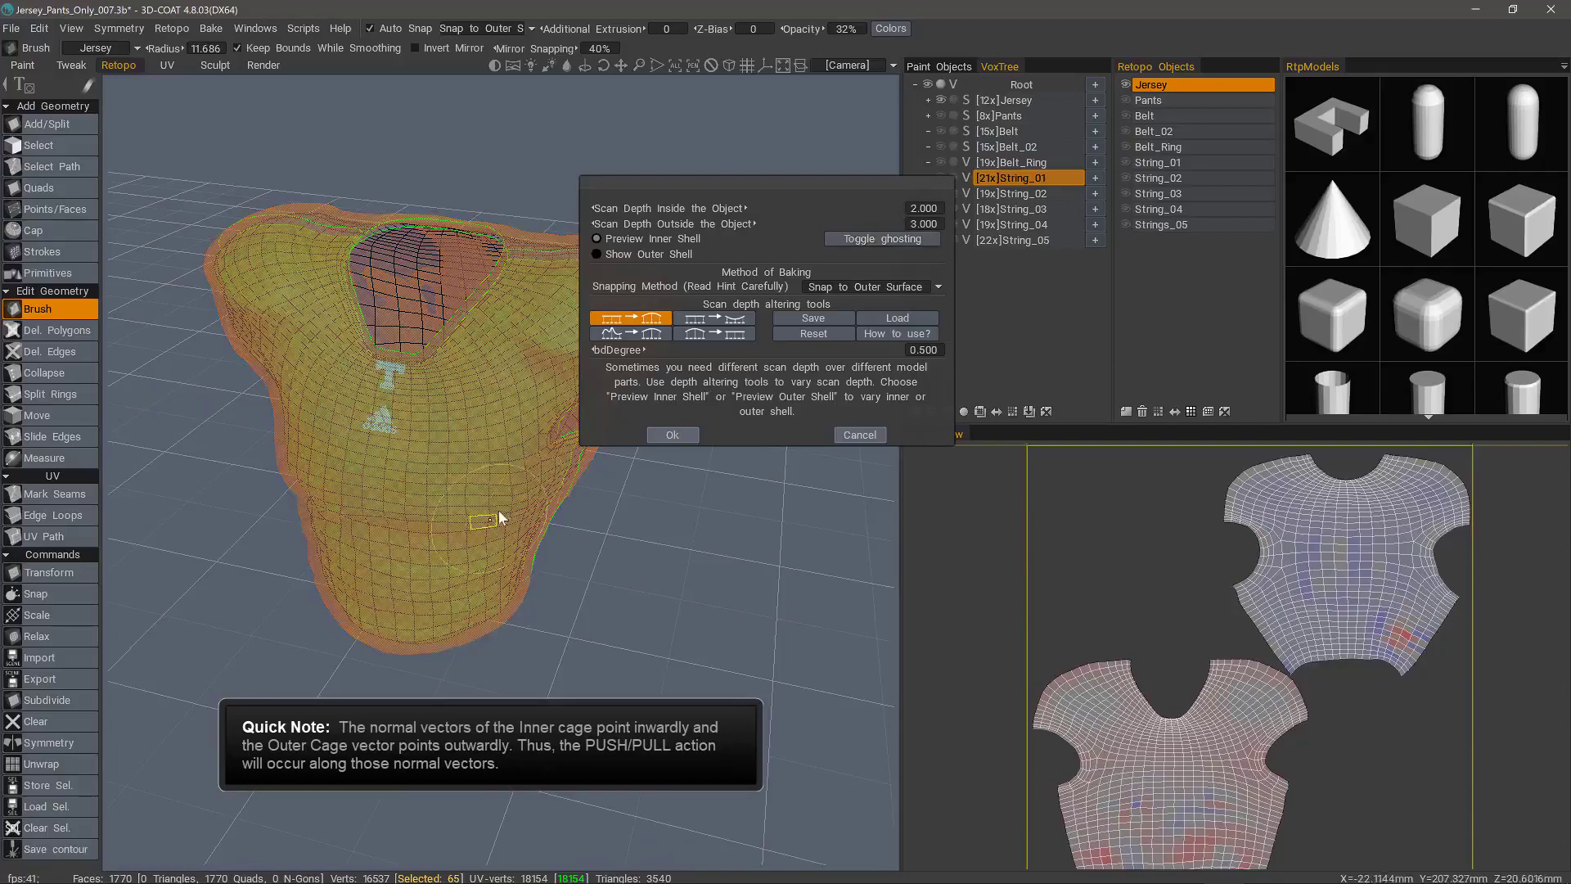
click(718, 321)
mouse_move(486, 491)
mouse_down()
mouse_move(470, 519)
mouse_move(488, 490)
mouse_move(485, 520)
mouse_up()
alt+drag(655, 672, 658, 705)
Brush the sunken patch on the inner shell's front level again with the scan-depth altering tools
click(698, 318)
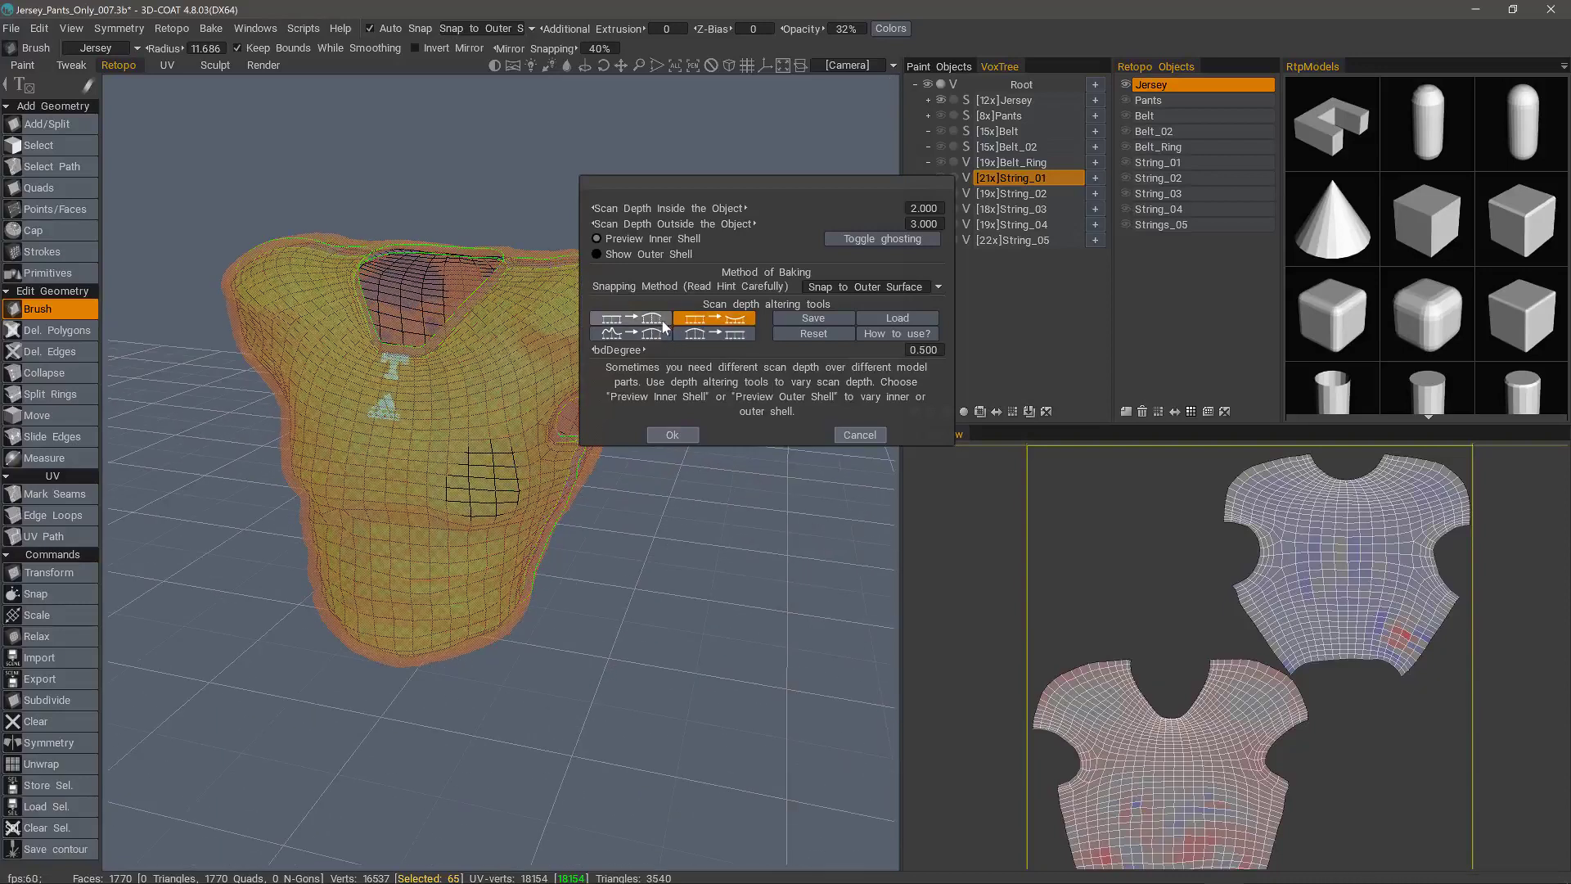
click(478, 470)
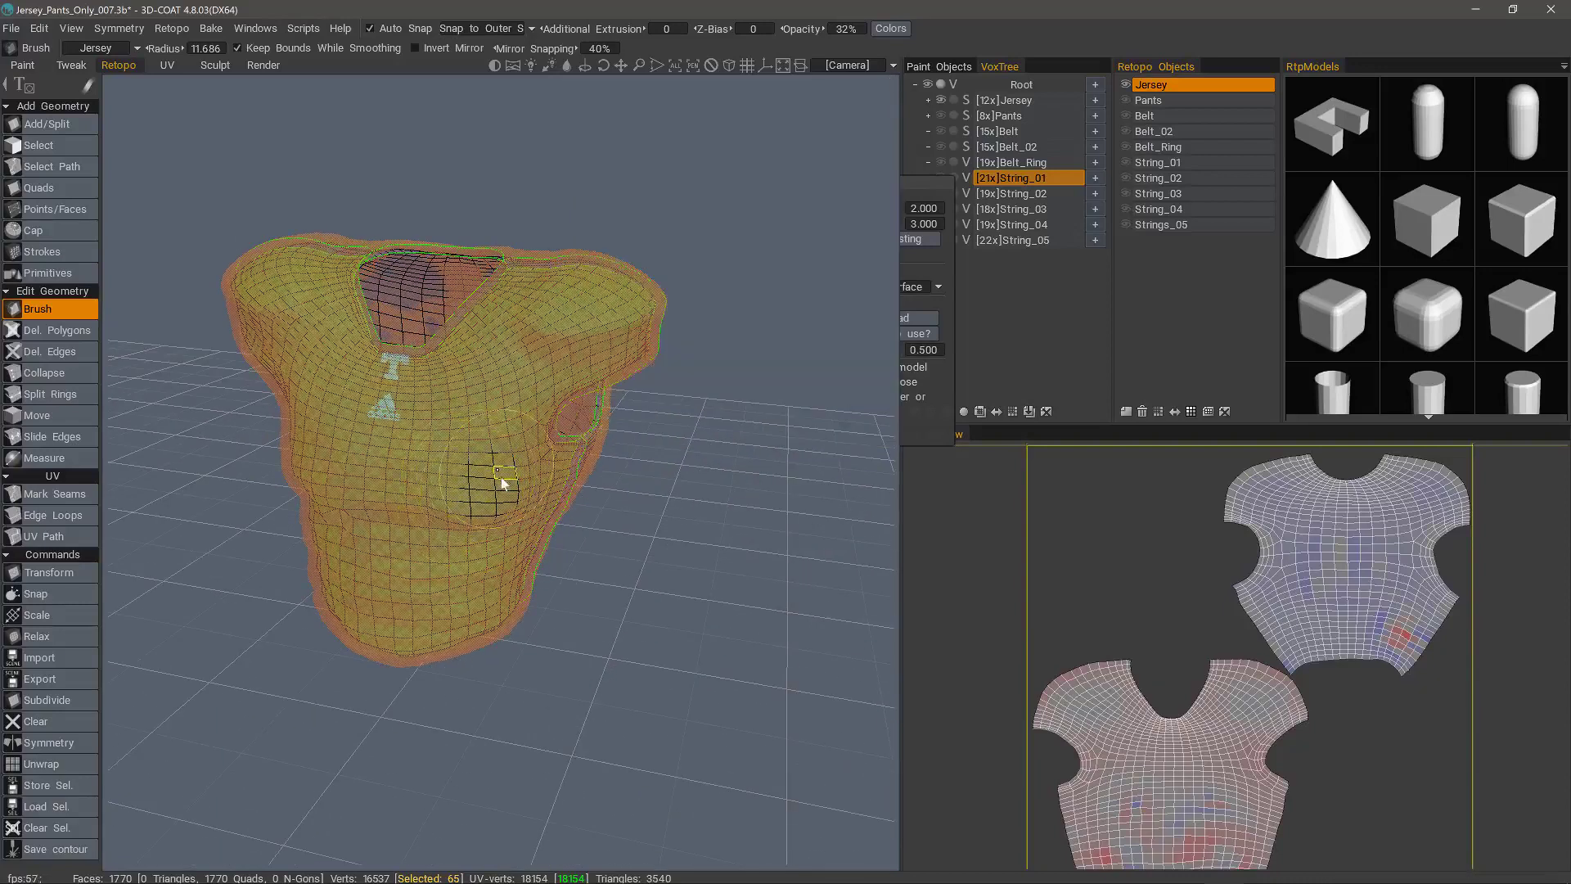
drag(490, 473, 460, 524)
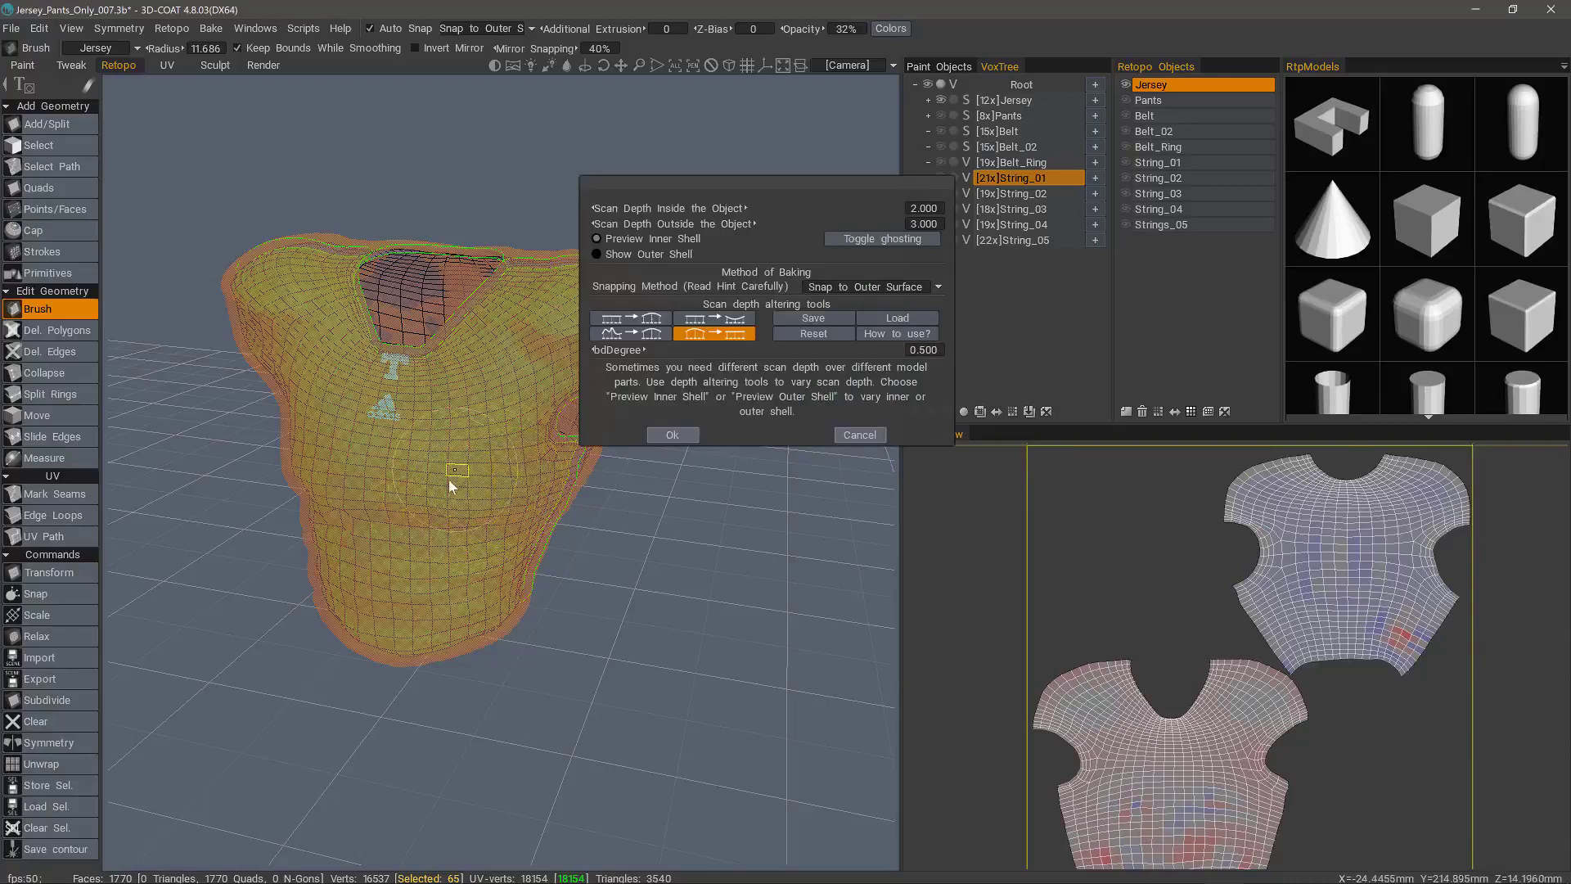
mouse_move(449, 481)
alt+mouse_down()
mouse_move(435, 508)
mouse_move(475, 498)
alt+mouse_up()
Accept the scan-depth settings, continue without baking local occlusion, and choose a texture width of 2048
click(672, 434)
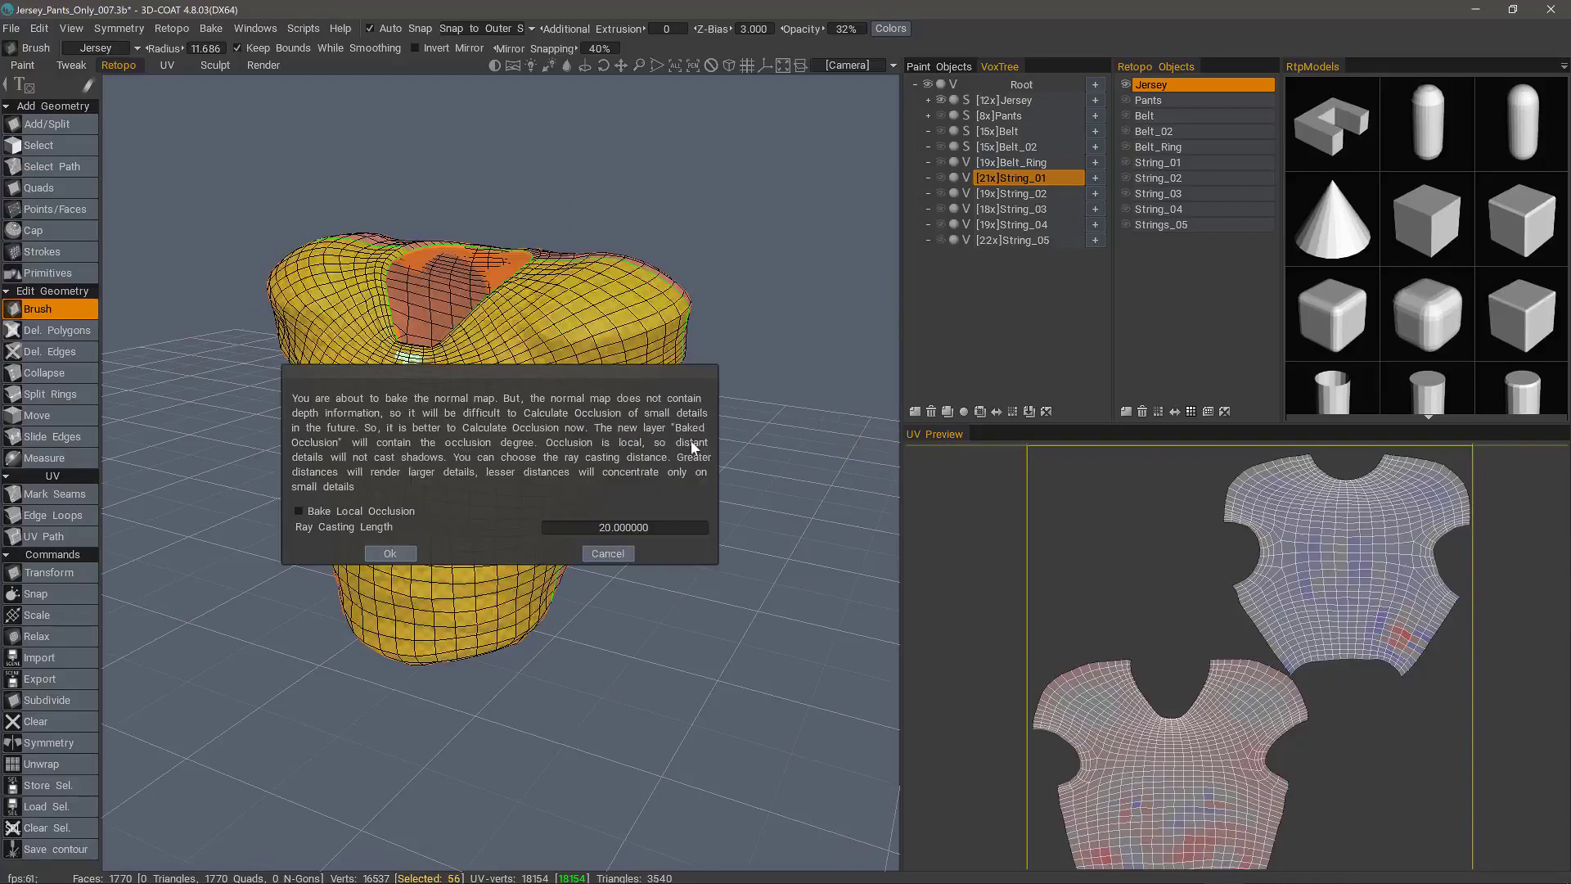
click(389, 554)
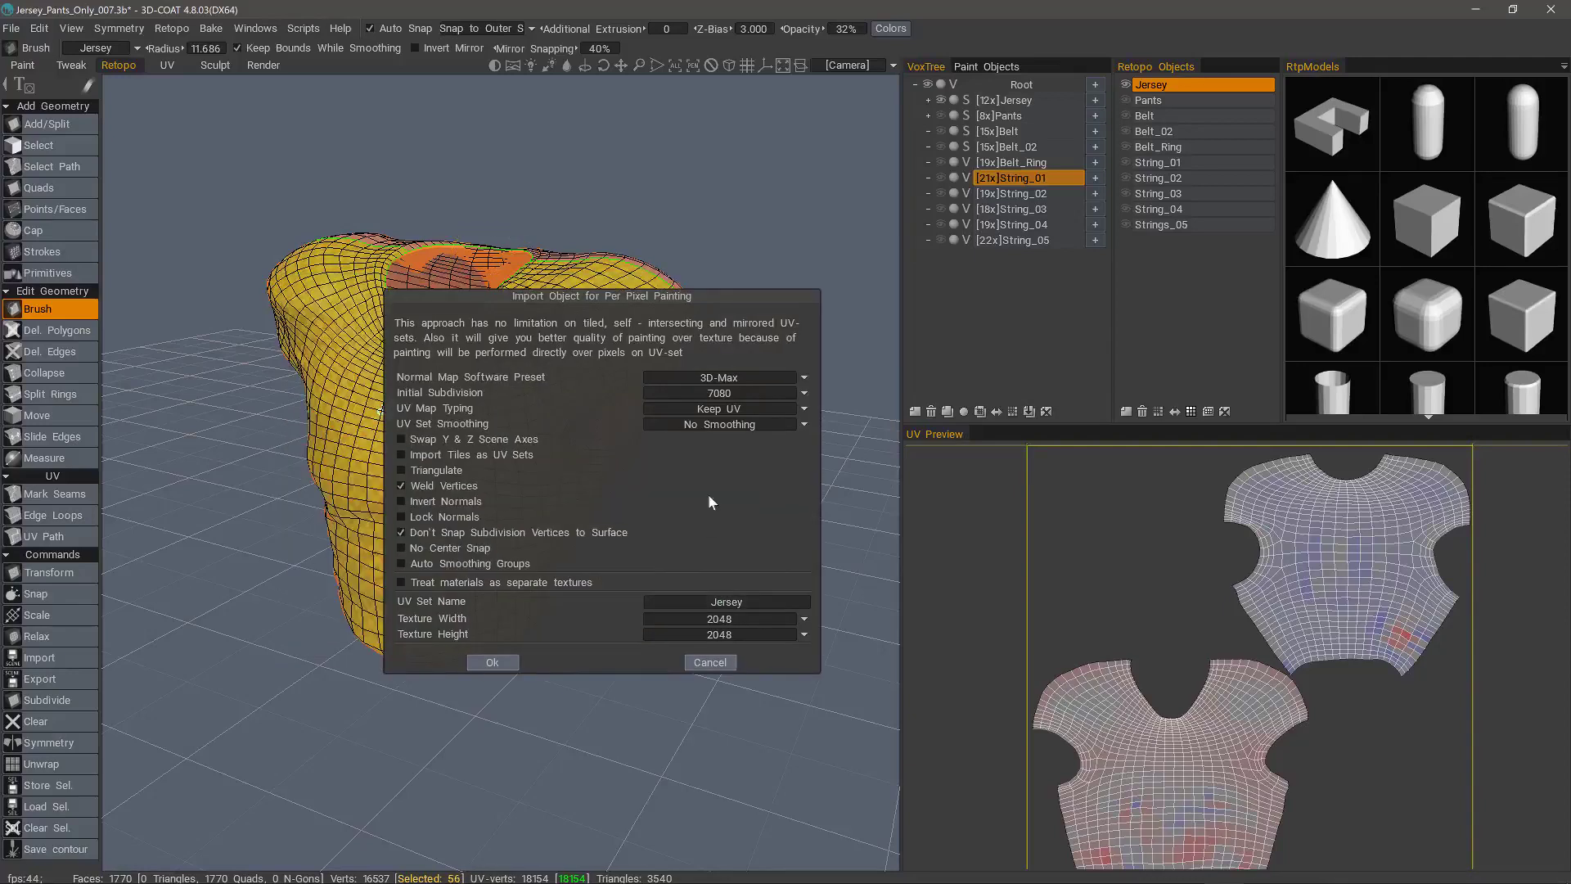
click(725, 620)
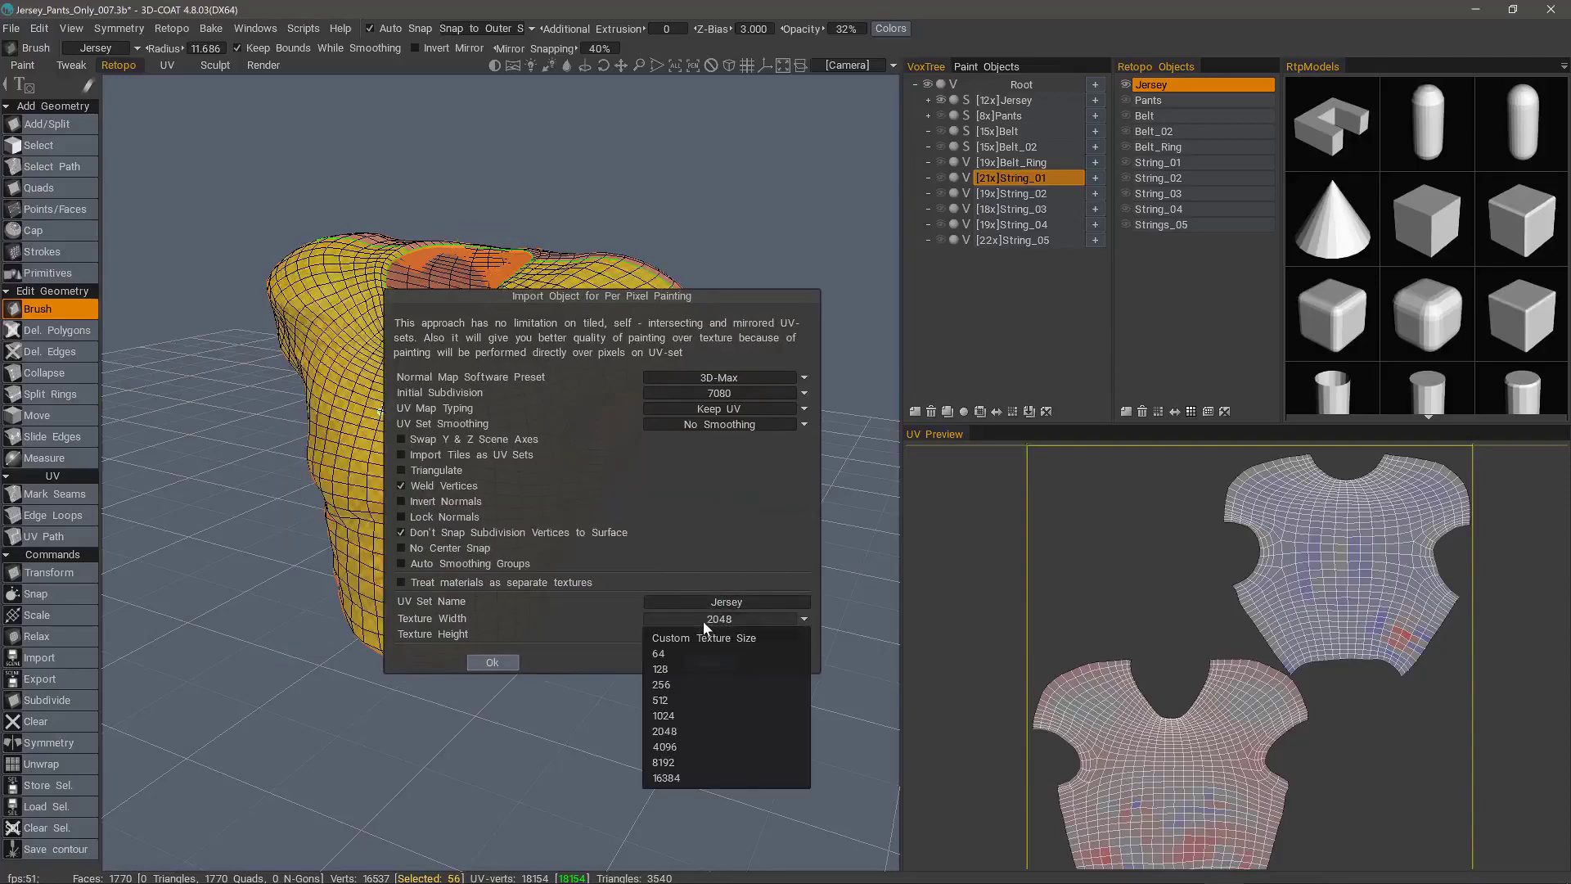
click(678, 733)
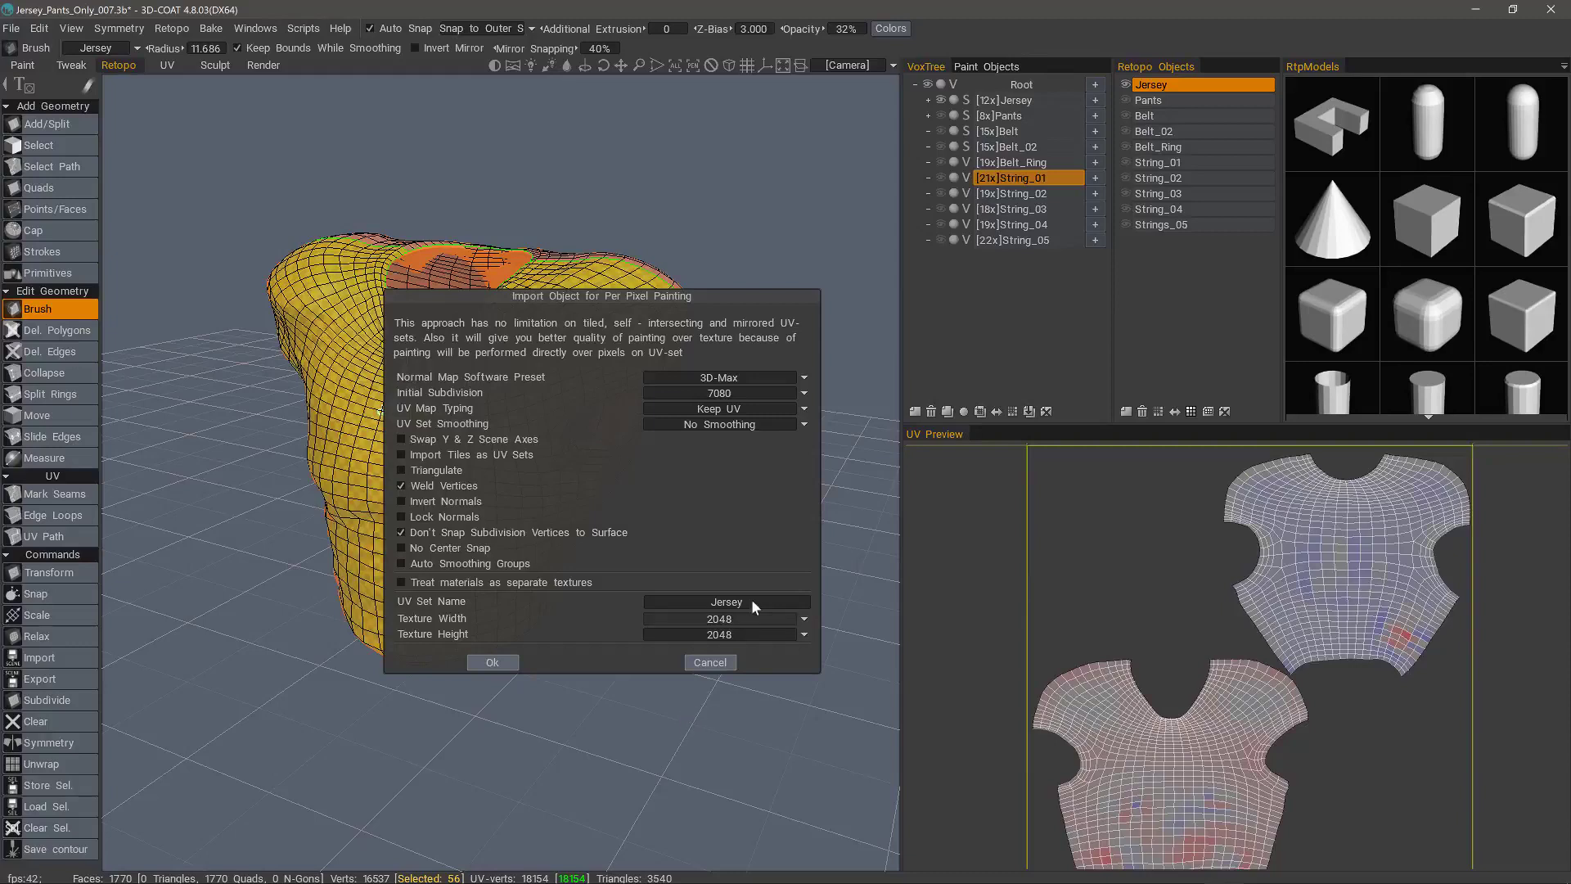
Bake the jersey with the 3D-Max normal map preset, an initial subdivision of 7080 and Keep UV mapping
click(735, 379)
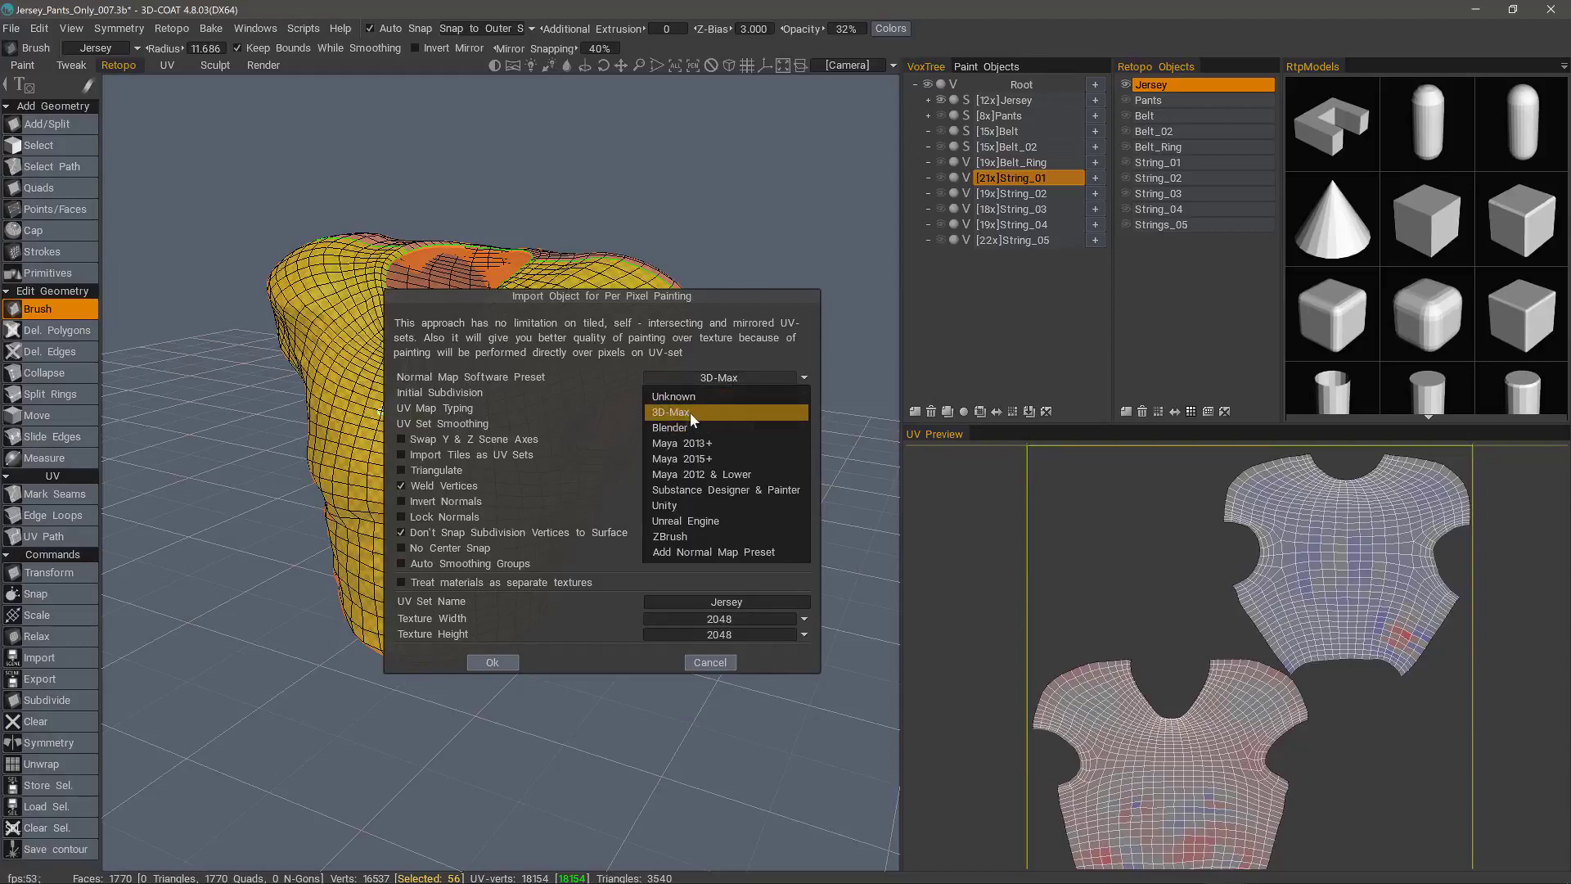
click(746, 416)
click(720, 395)
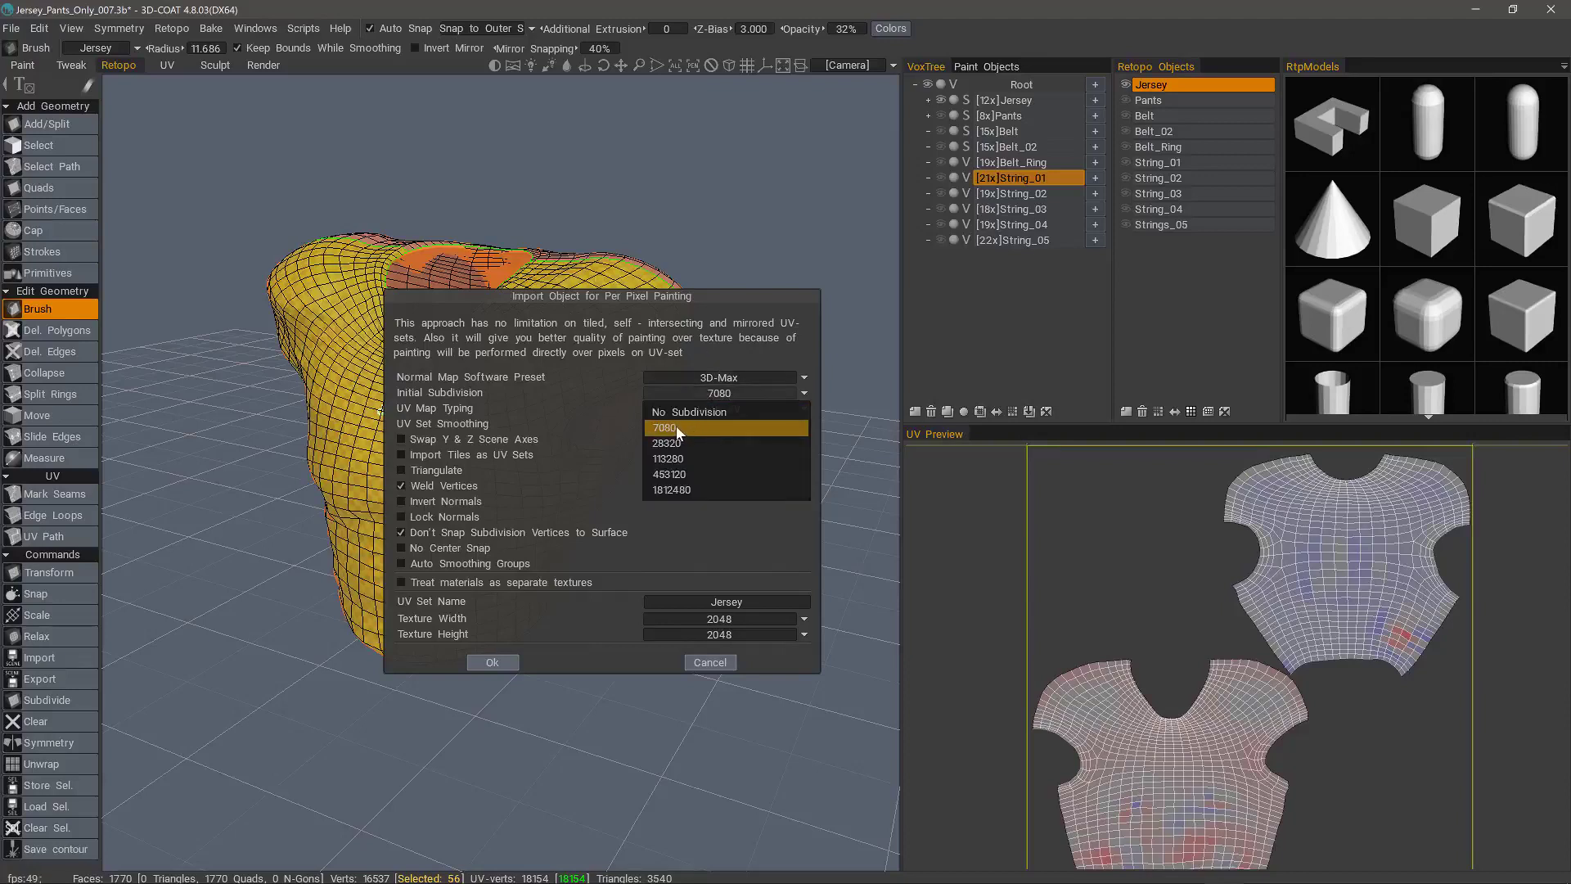
click(338, 324)
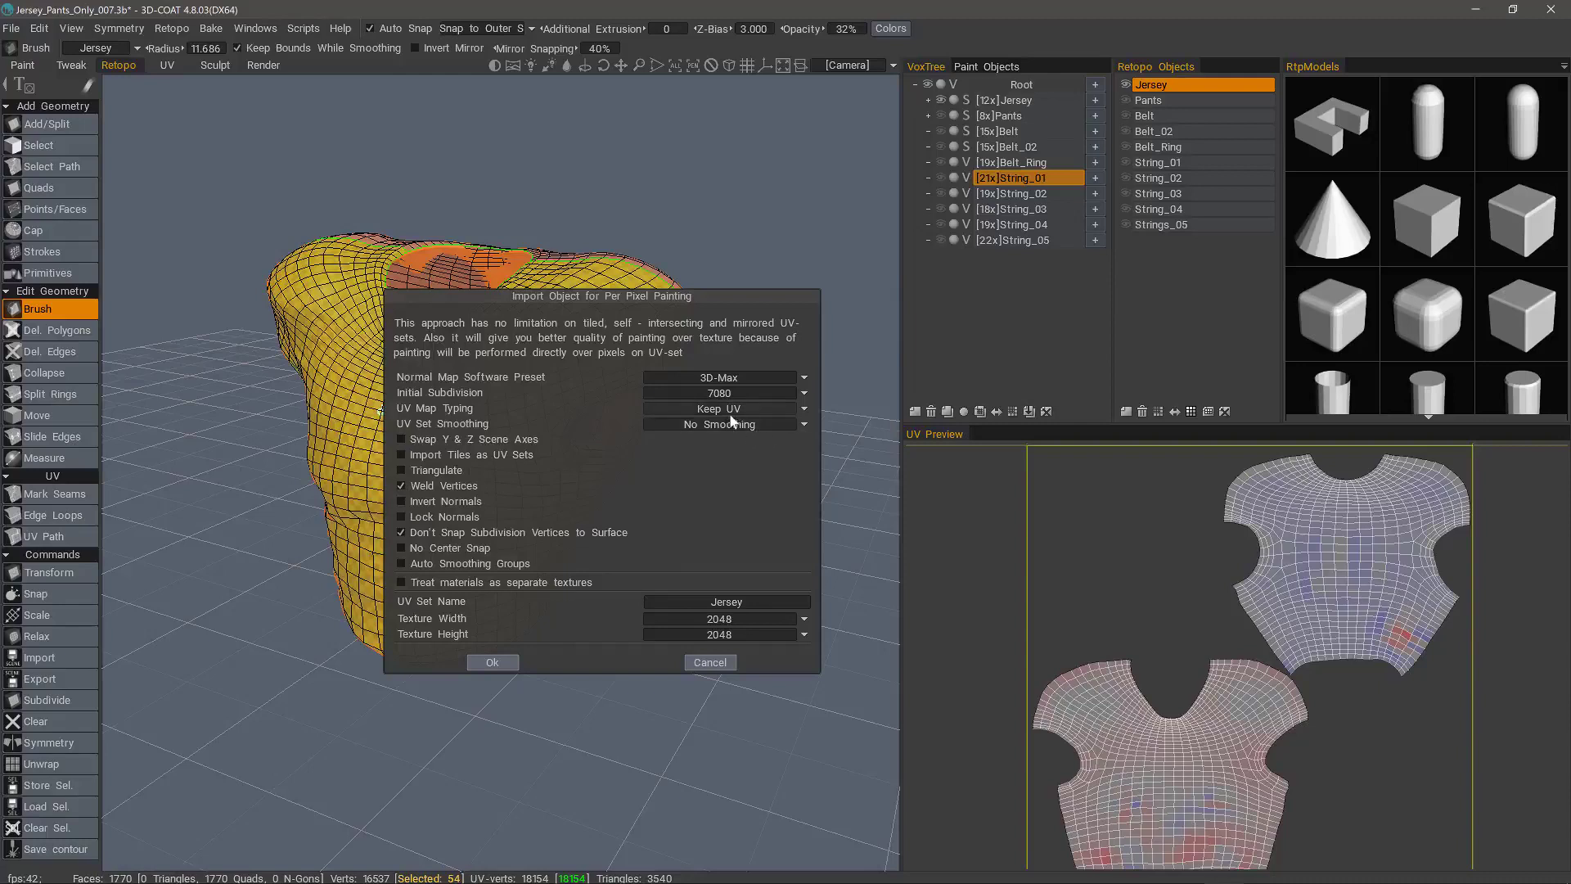
click(749, 409)
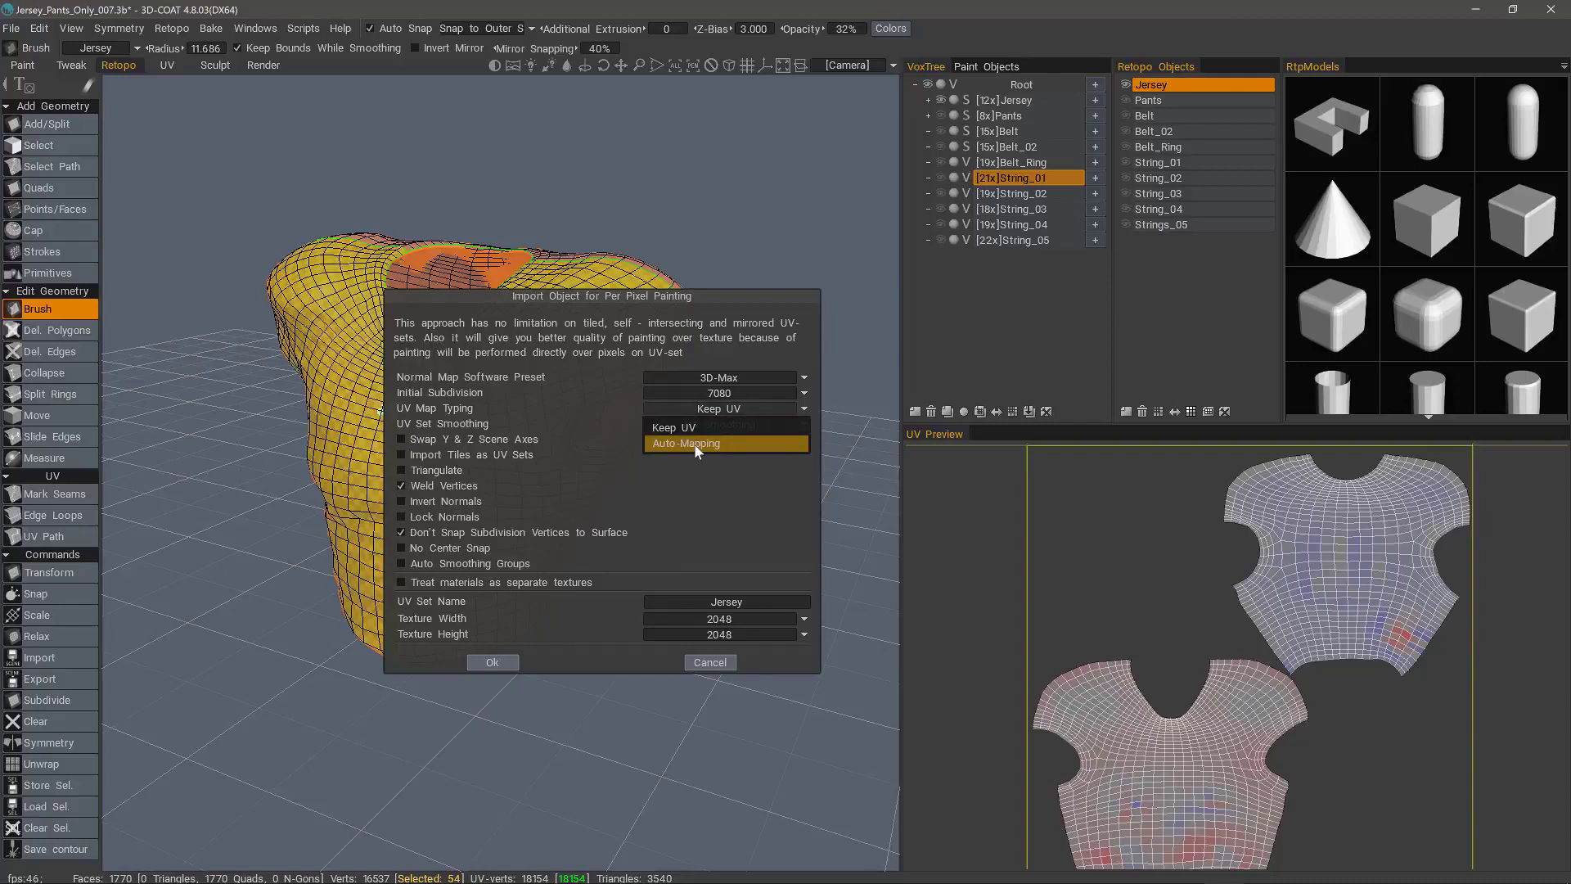
click(491, 662)
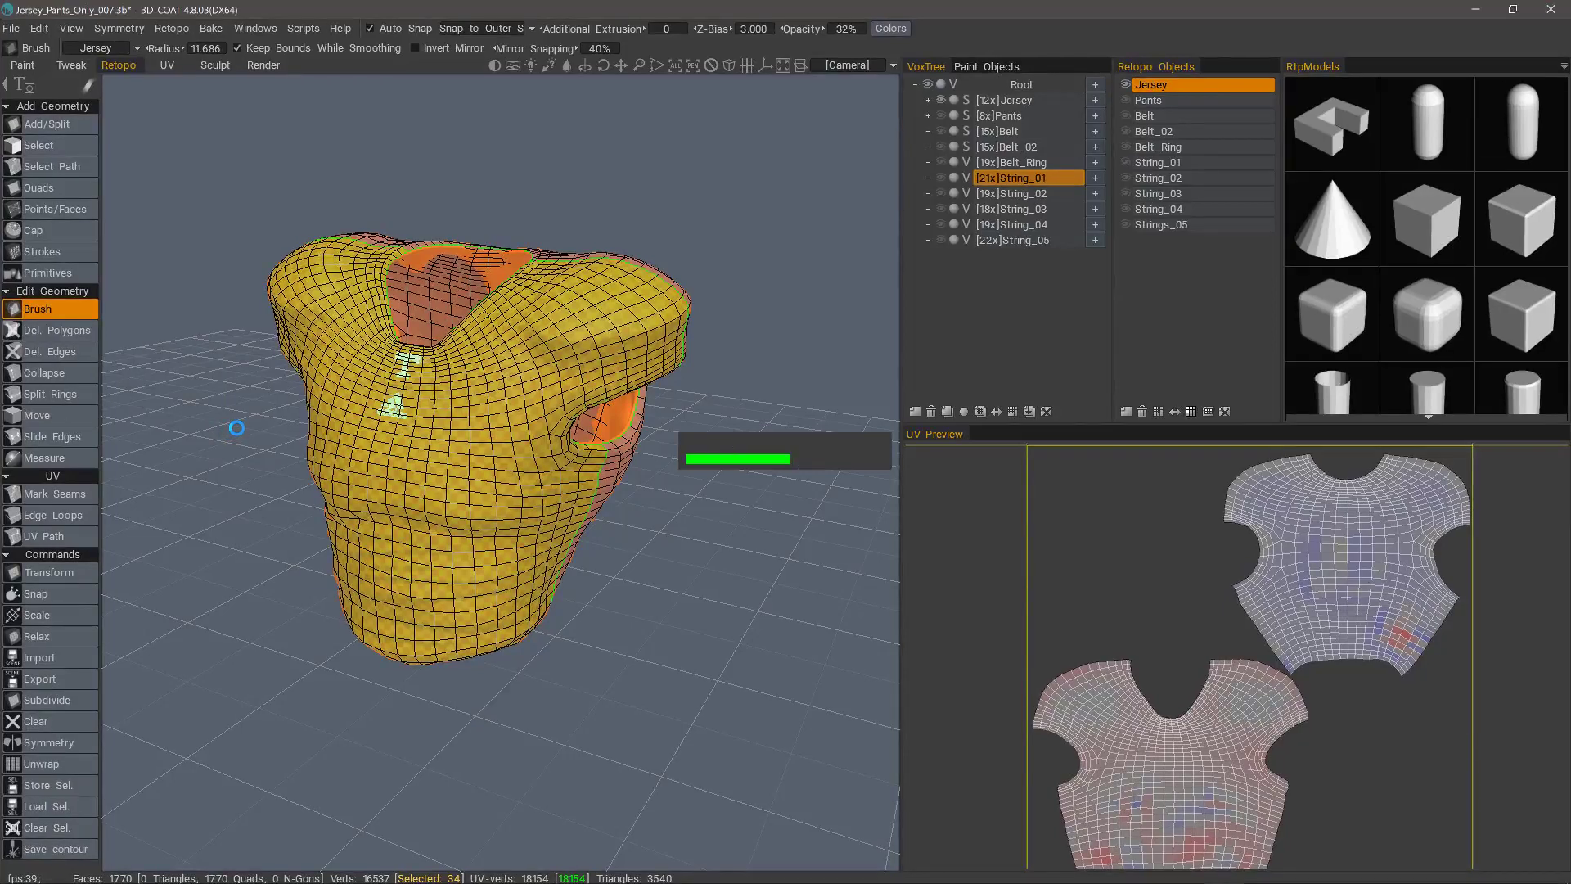
Switch to the Paint room and toggle its voxel display on and off to compare the sculpt with the baked jersey
click(33, 65)
click(71, 28)
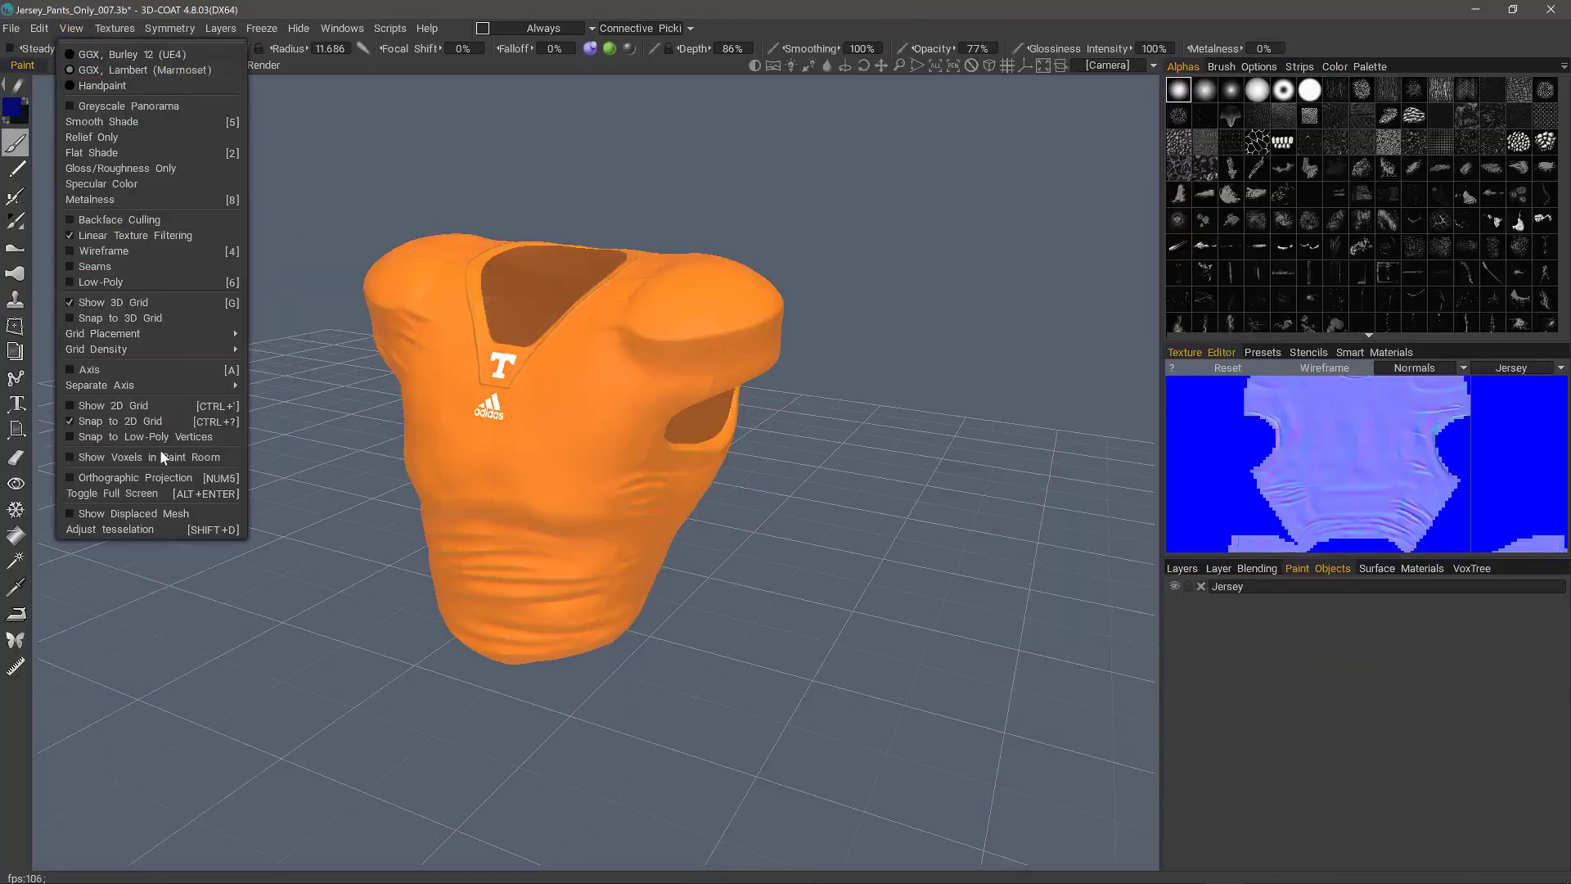
click(91, 459)
mouse_move(294, 506)
alt+mouse_down()
mouse_move(611, 406)
mouse_move(419, 384)
alt+mouse_up()
click(71, 27)
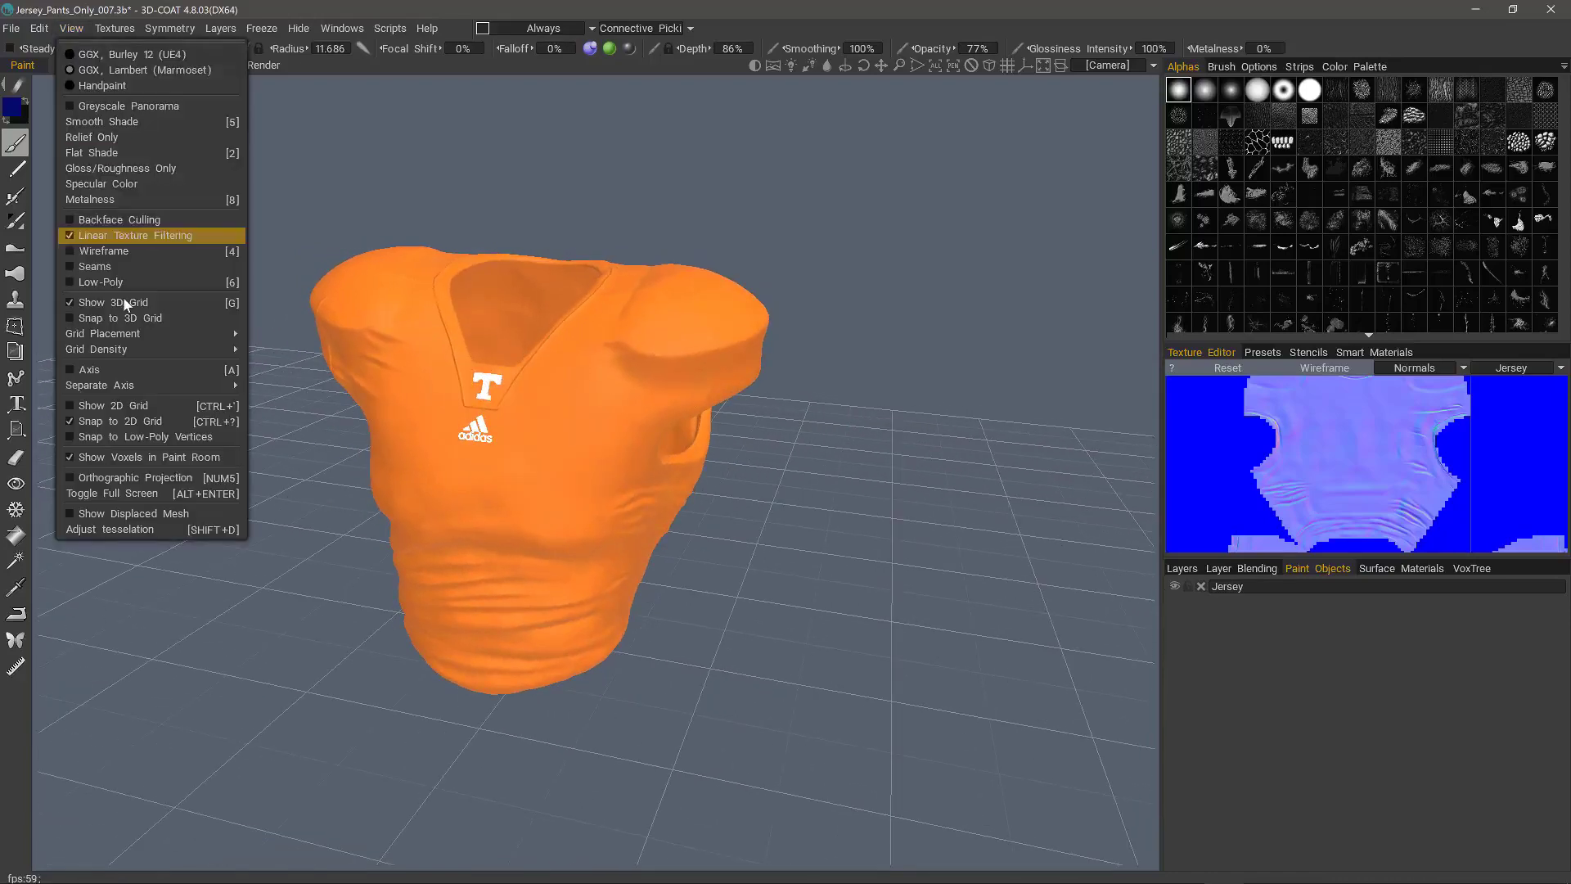
click(94, 459)
mouse_move(298, 567)
mouse_down()
mouse_move(482, 544)
mouse_move(481, 588)
mouse_move(505, 621)
mouse_move(361, 568)
mouse_move(424, 799)
mouse_move(509, 656)
mouse_move(785, 598)
mouse_up()
Examine the jersey's baked Color and Glossiness maps in the Texture Editor and the baked model from several angles
click(1426, 369)
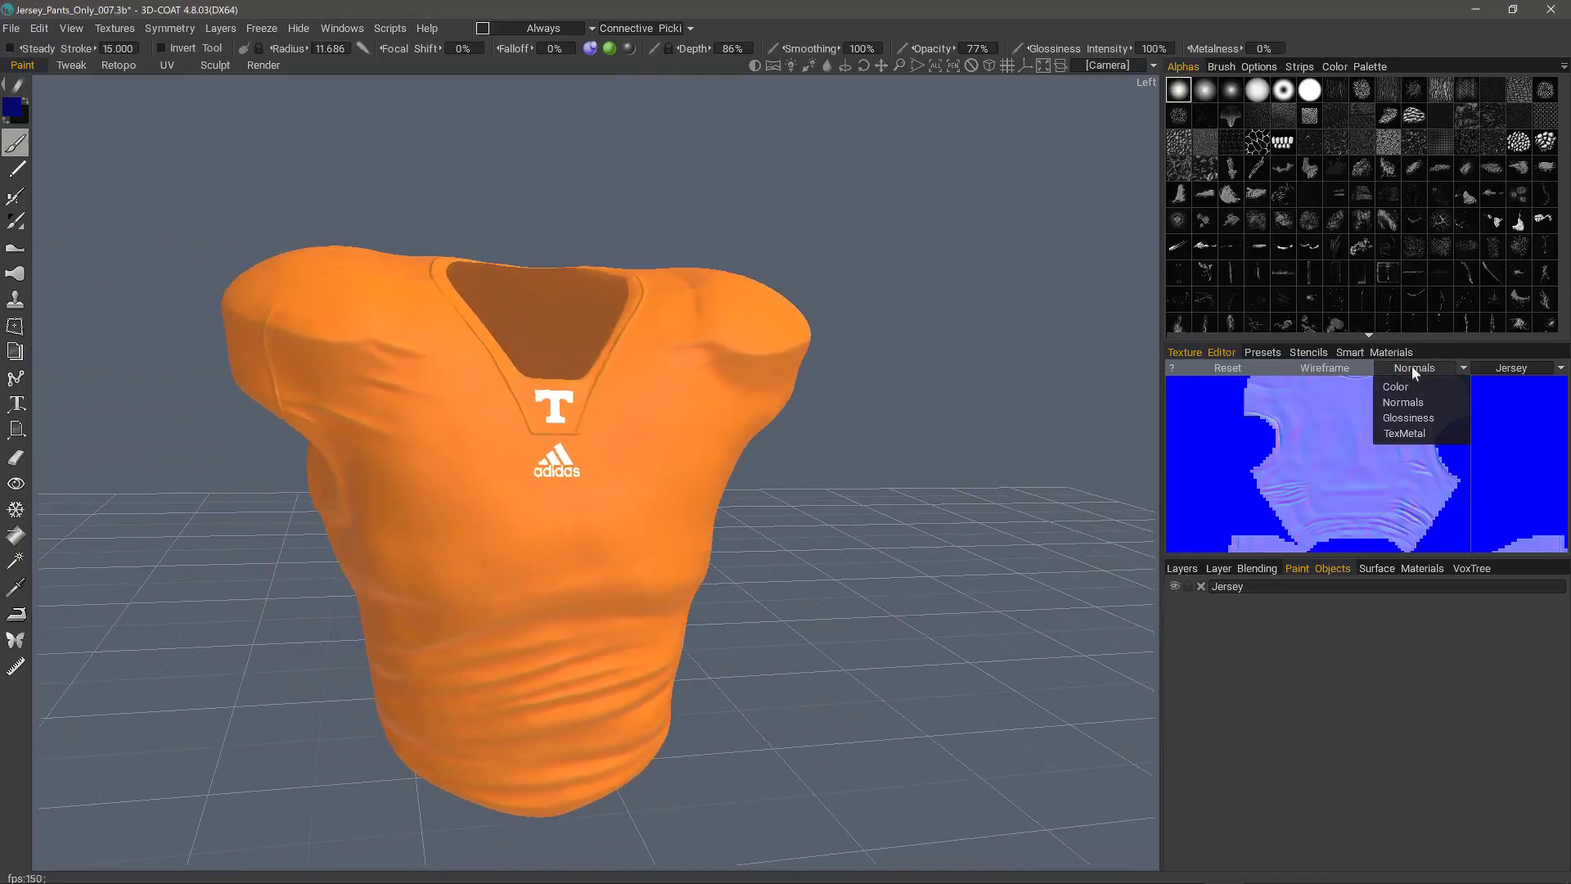
click(1410, 385)
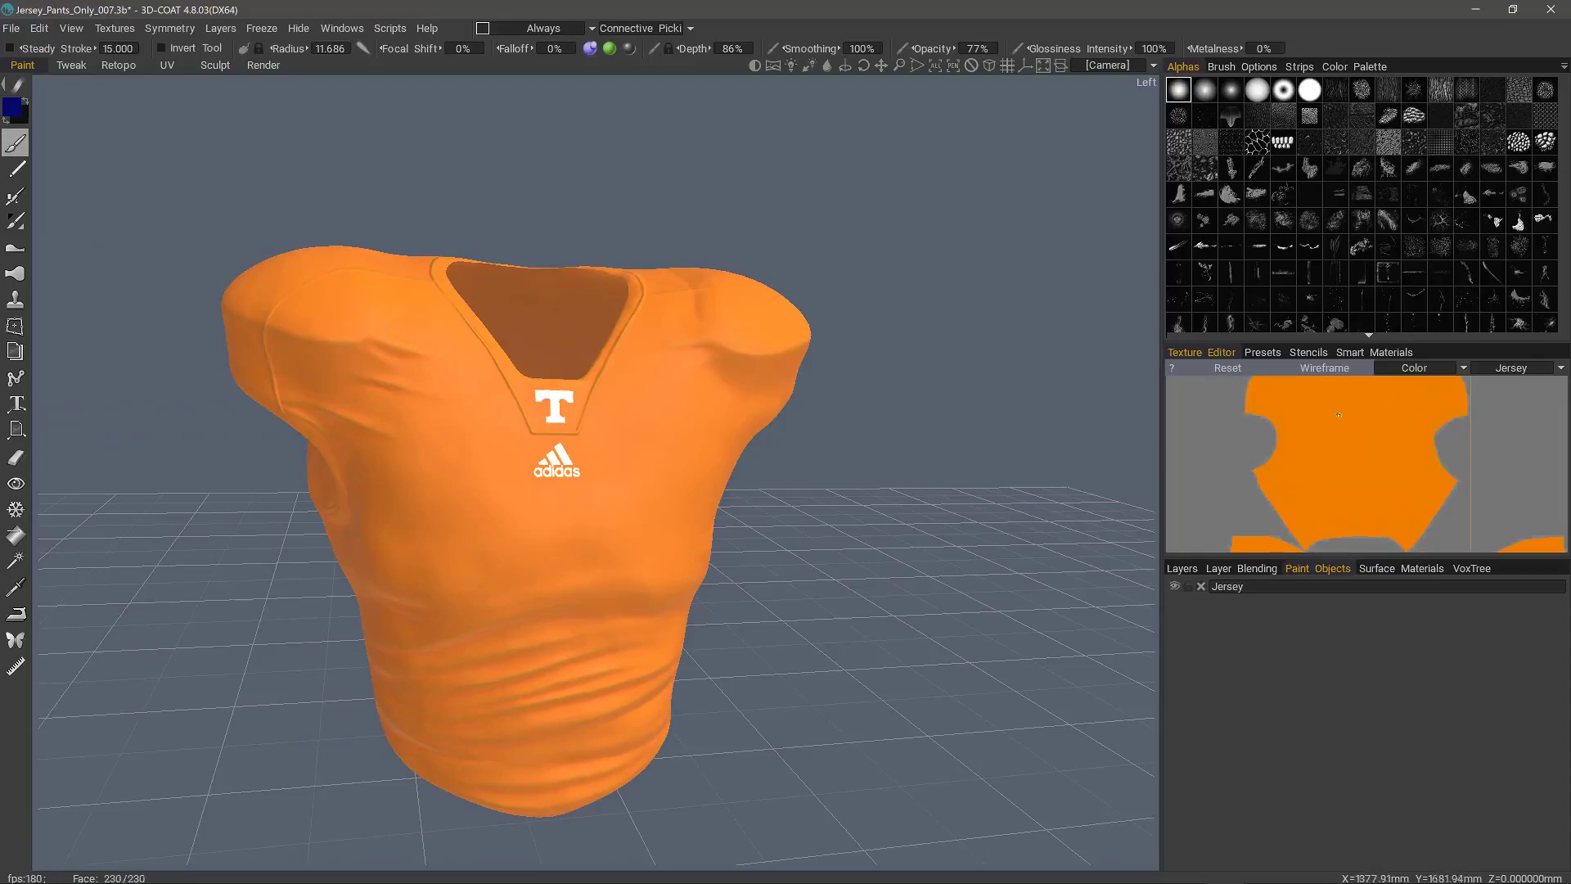
scroll(859, 490, down, 3)
drag(869, 489, 888, 610)
click(1420, 365)
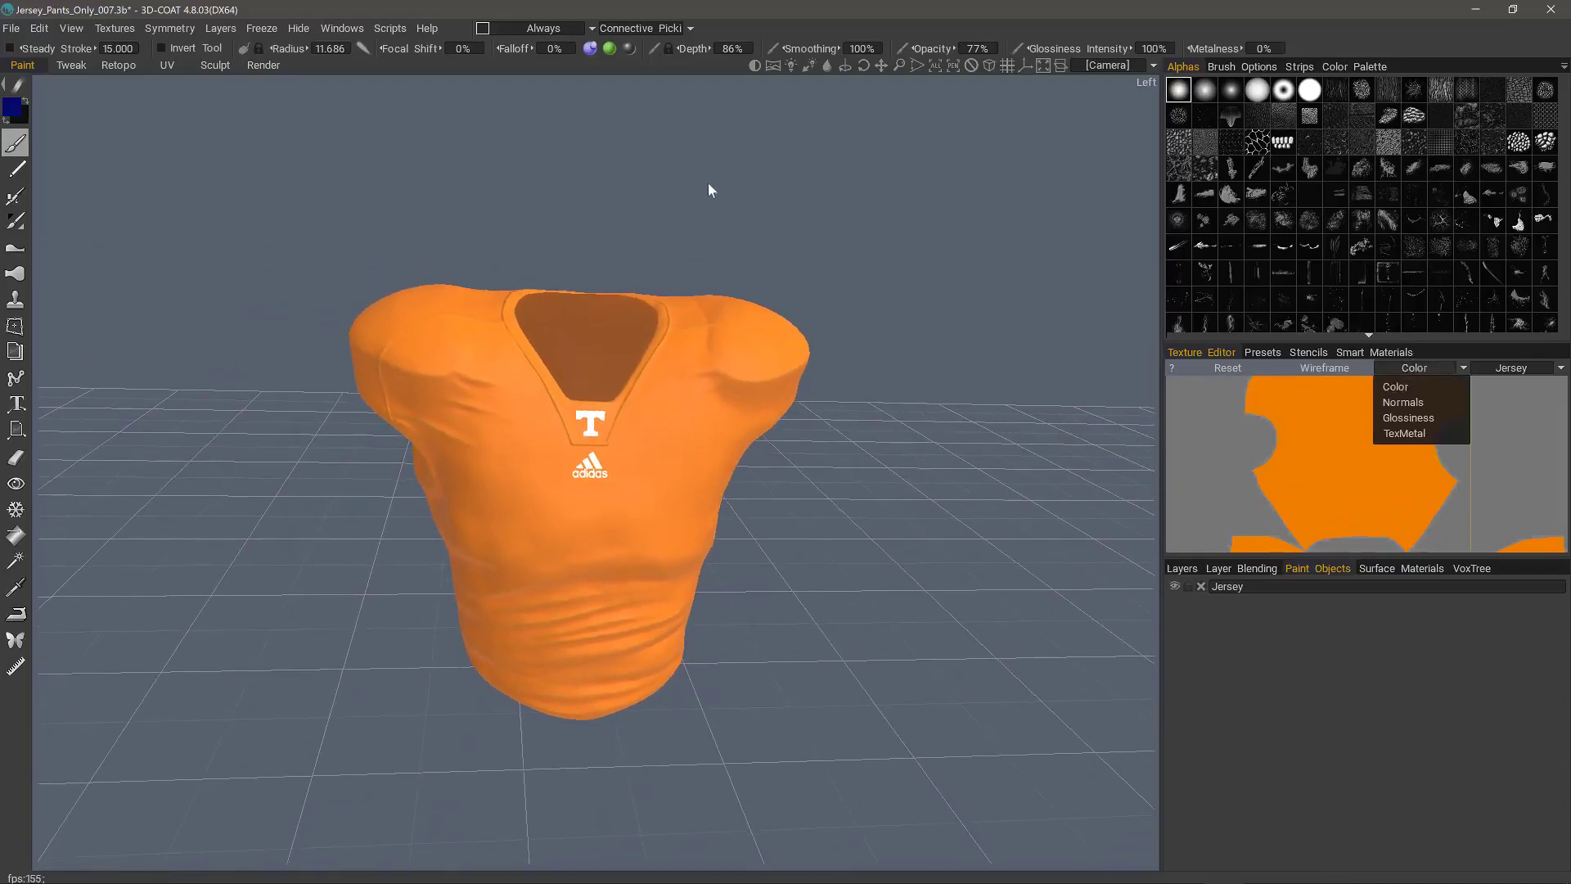
click(1417, 418)
drag(838, 517, 1009, 545)
click(1424, 369)
click(1396, 395)
Return to the Retopo room, hide the Jersey retopo mesh and show the Pants sculpt volume
click(119, 66)
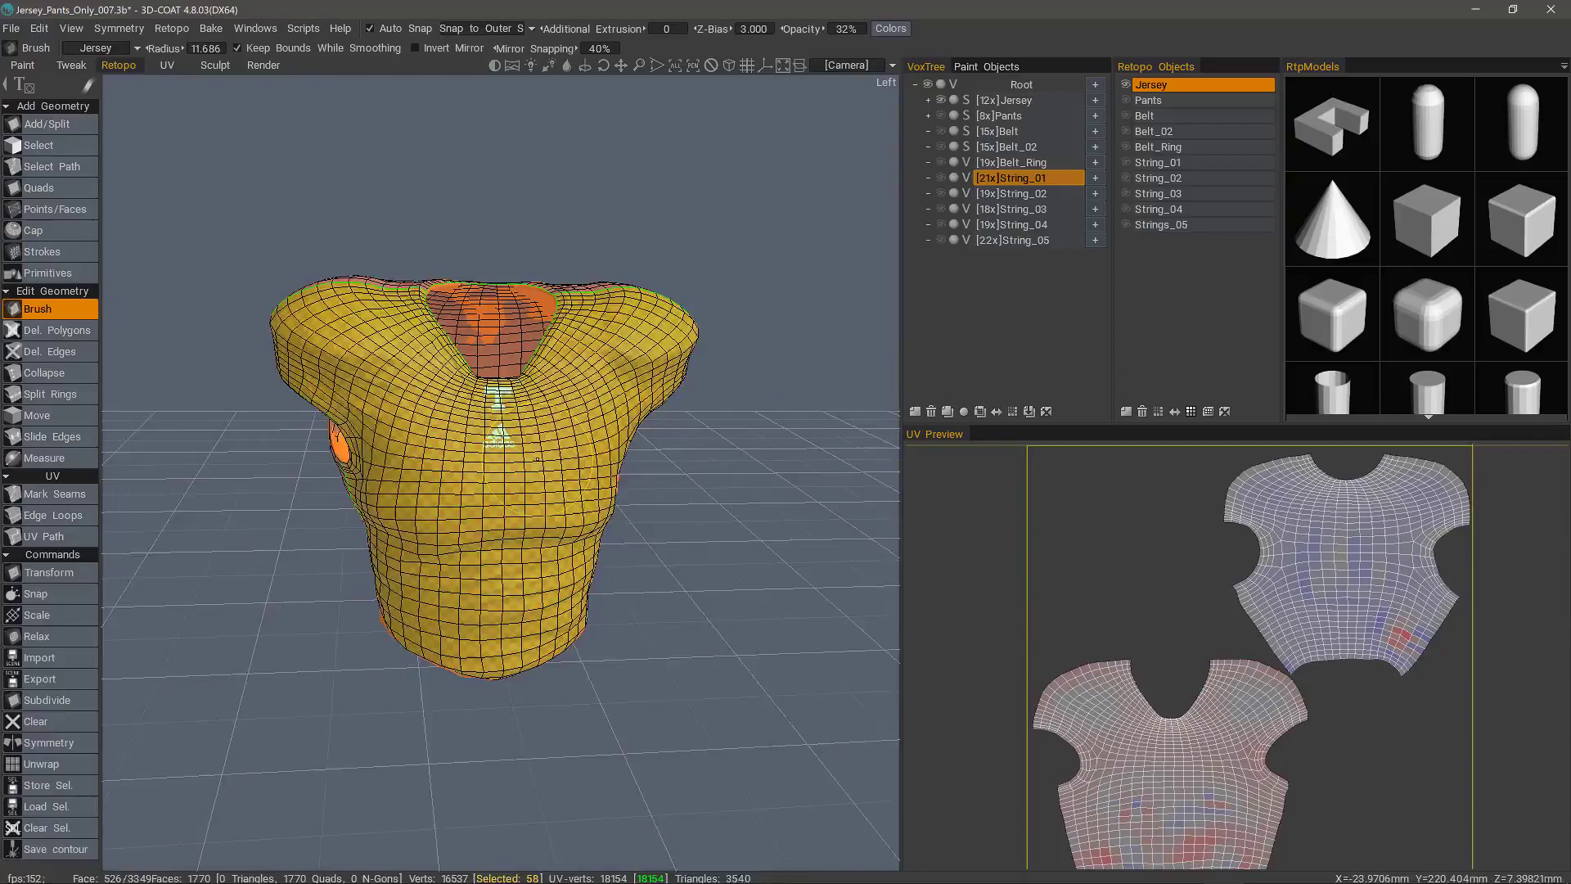
click(1126, 83)
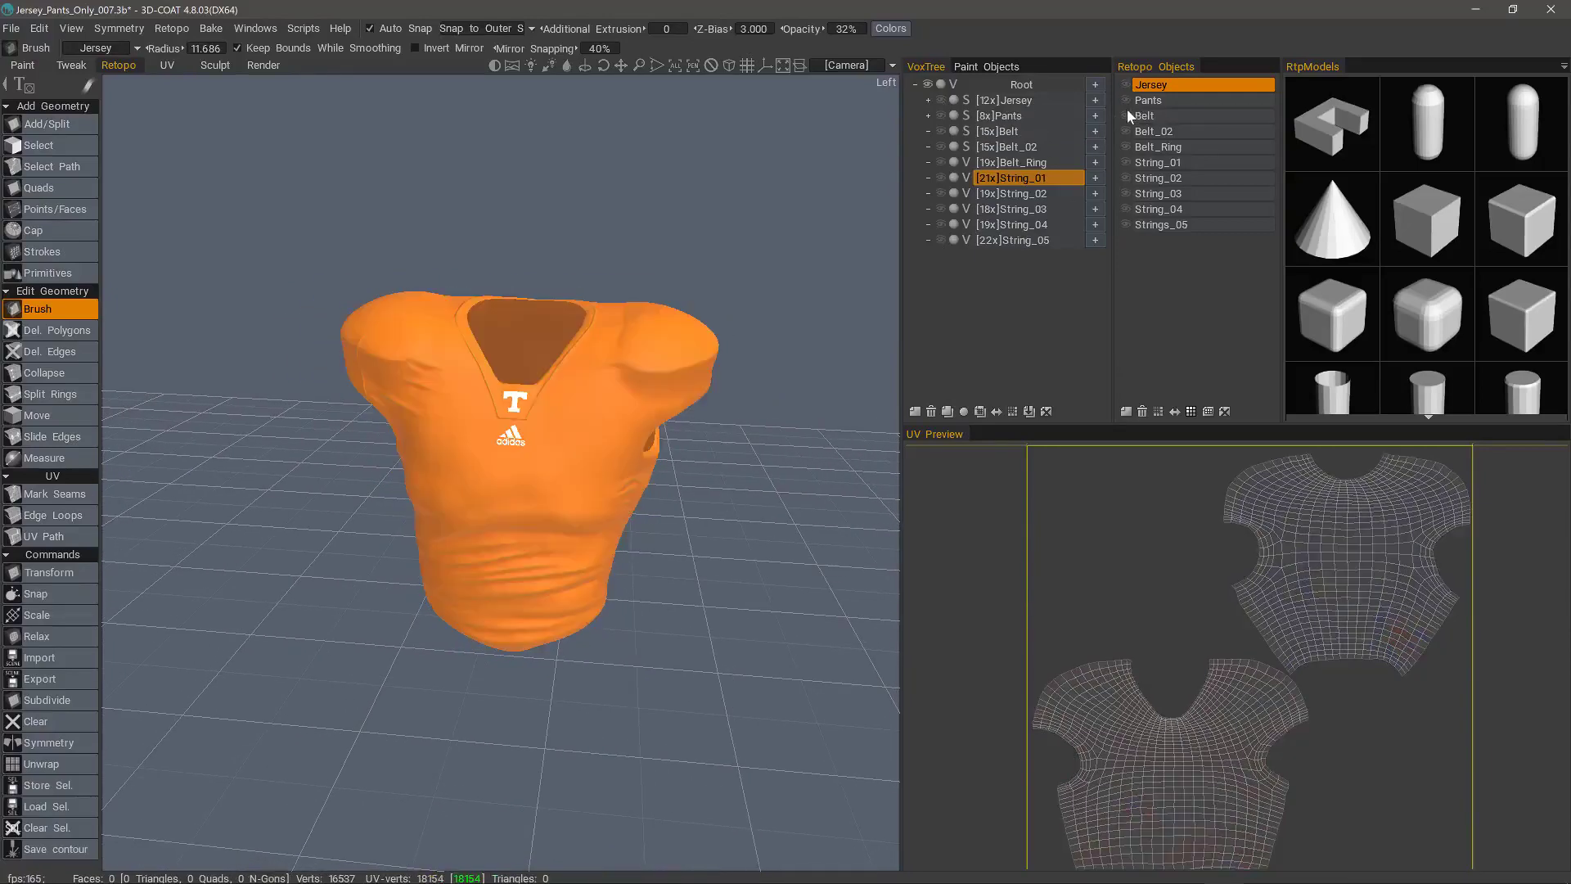
click(939, 115)
Show all hidden sculpt volumes and hide only the Jersey volume
click(1009, 116)
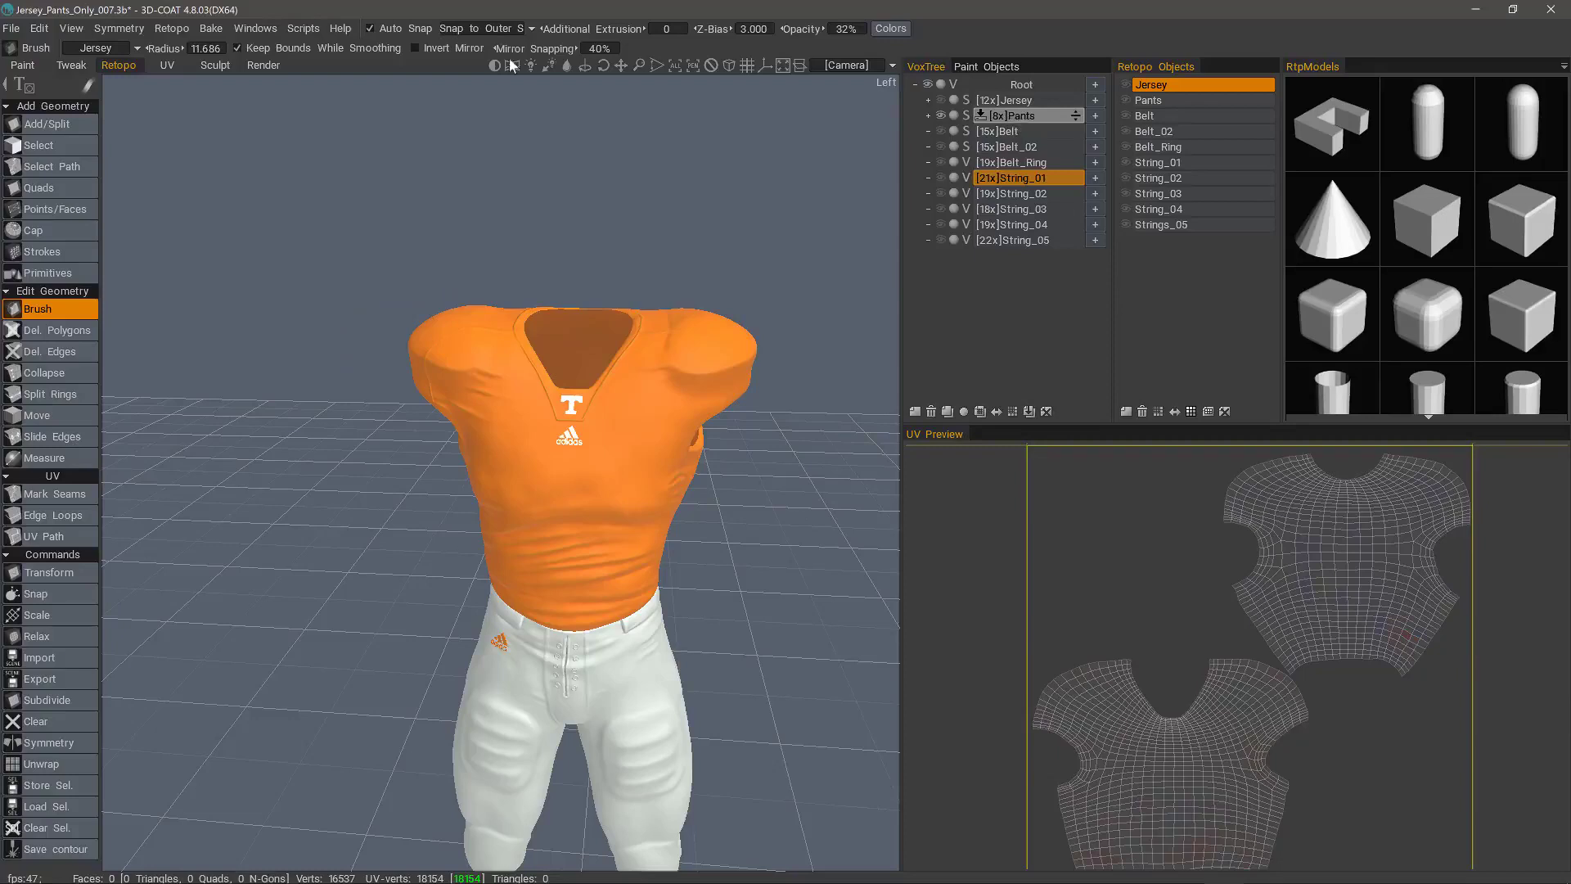
right_click(1010, 120)
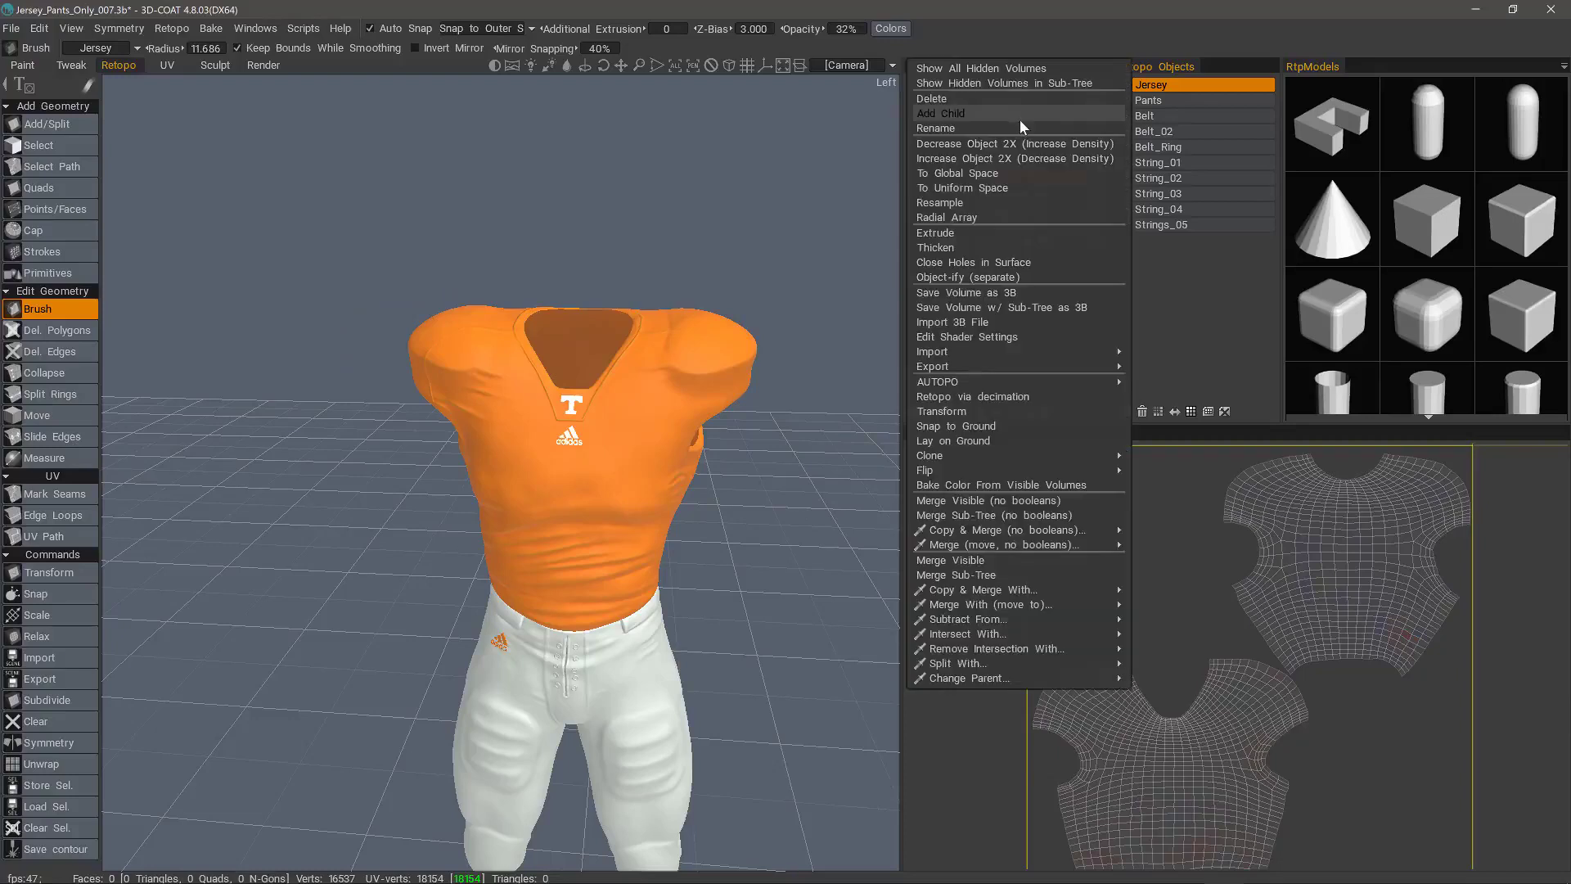
click(986, 68)
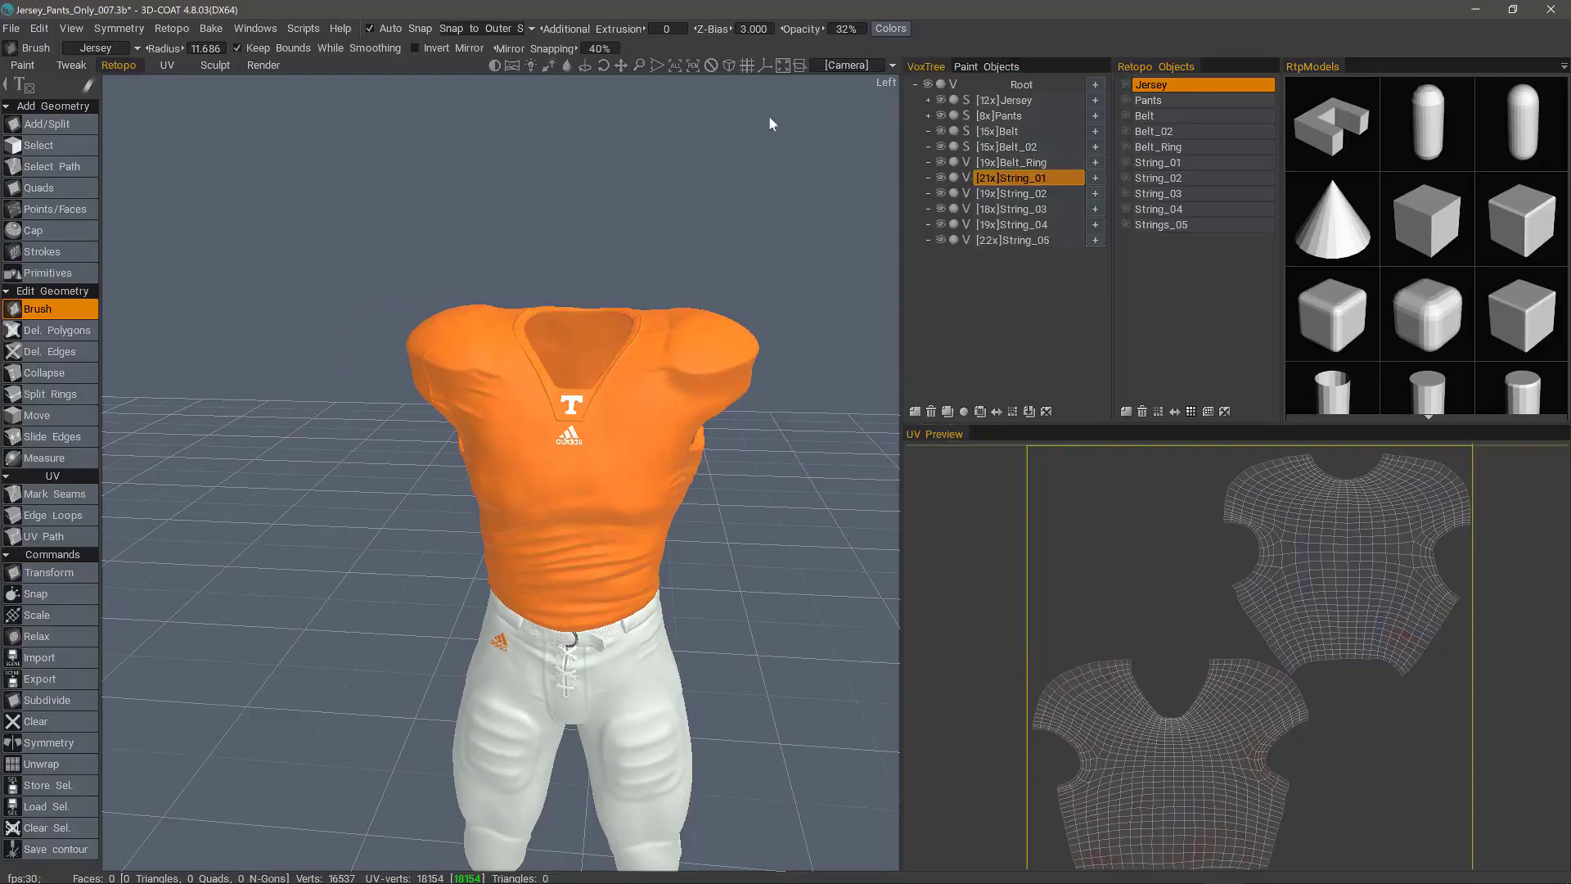
click(942, 100)
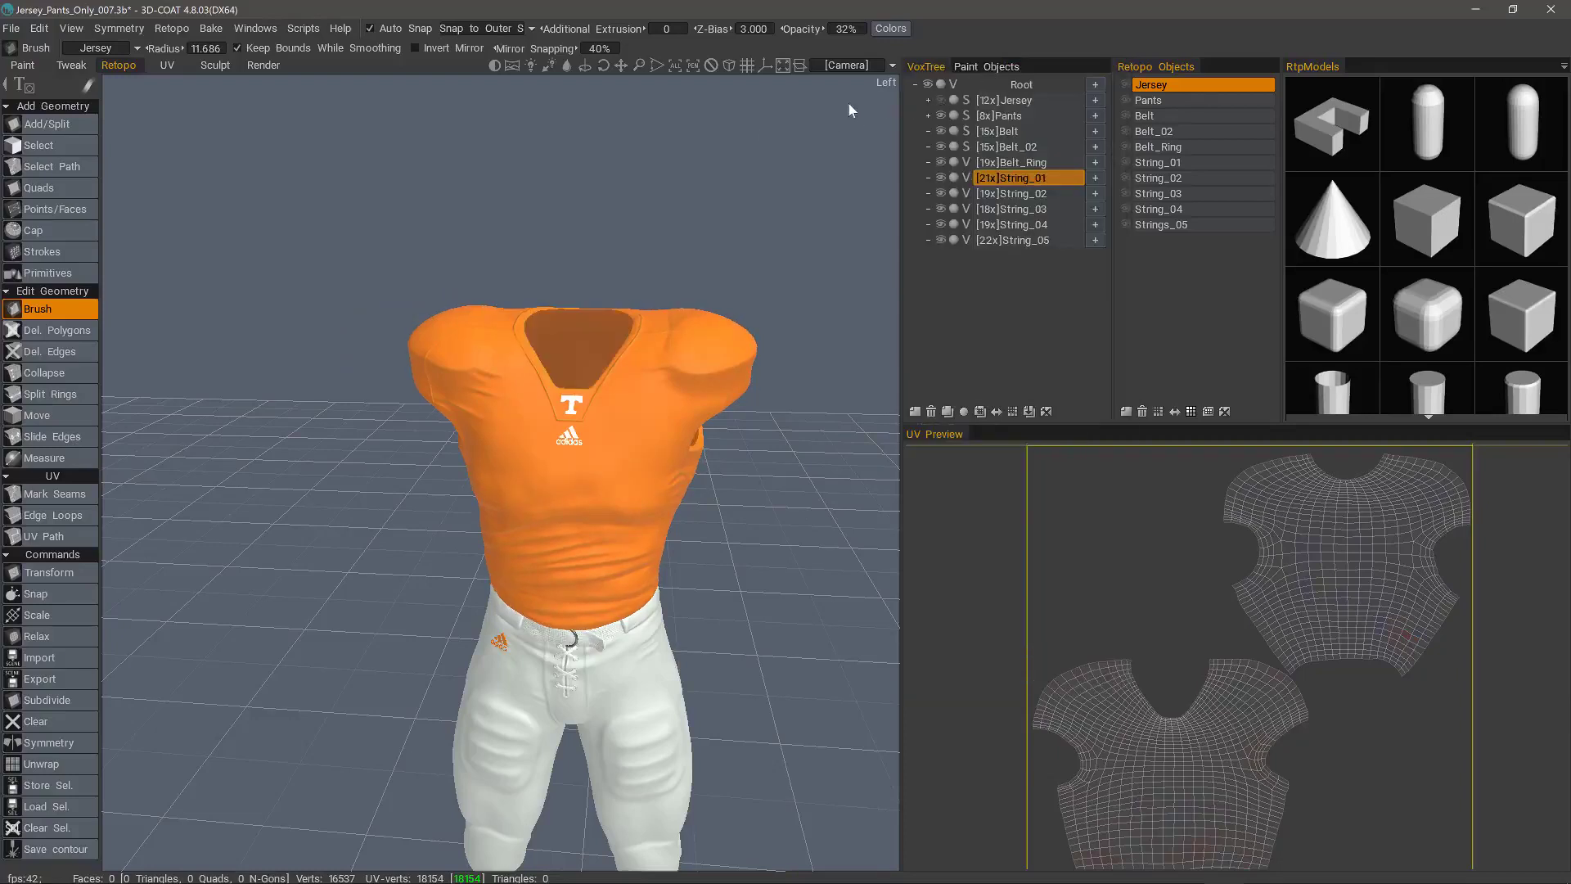
Show the retopo meshes of the pants, both belts, the belt ring and all five strings
click(1130, 102)
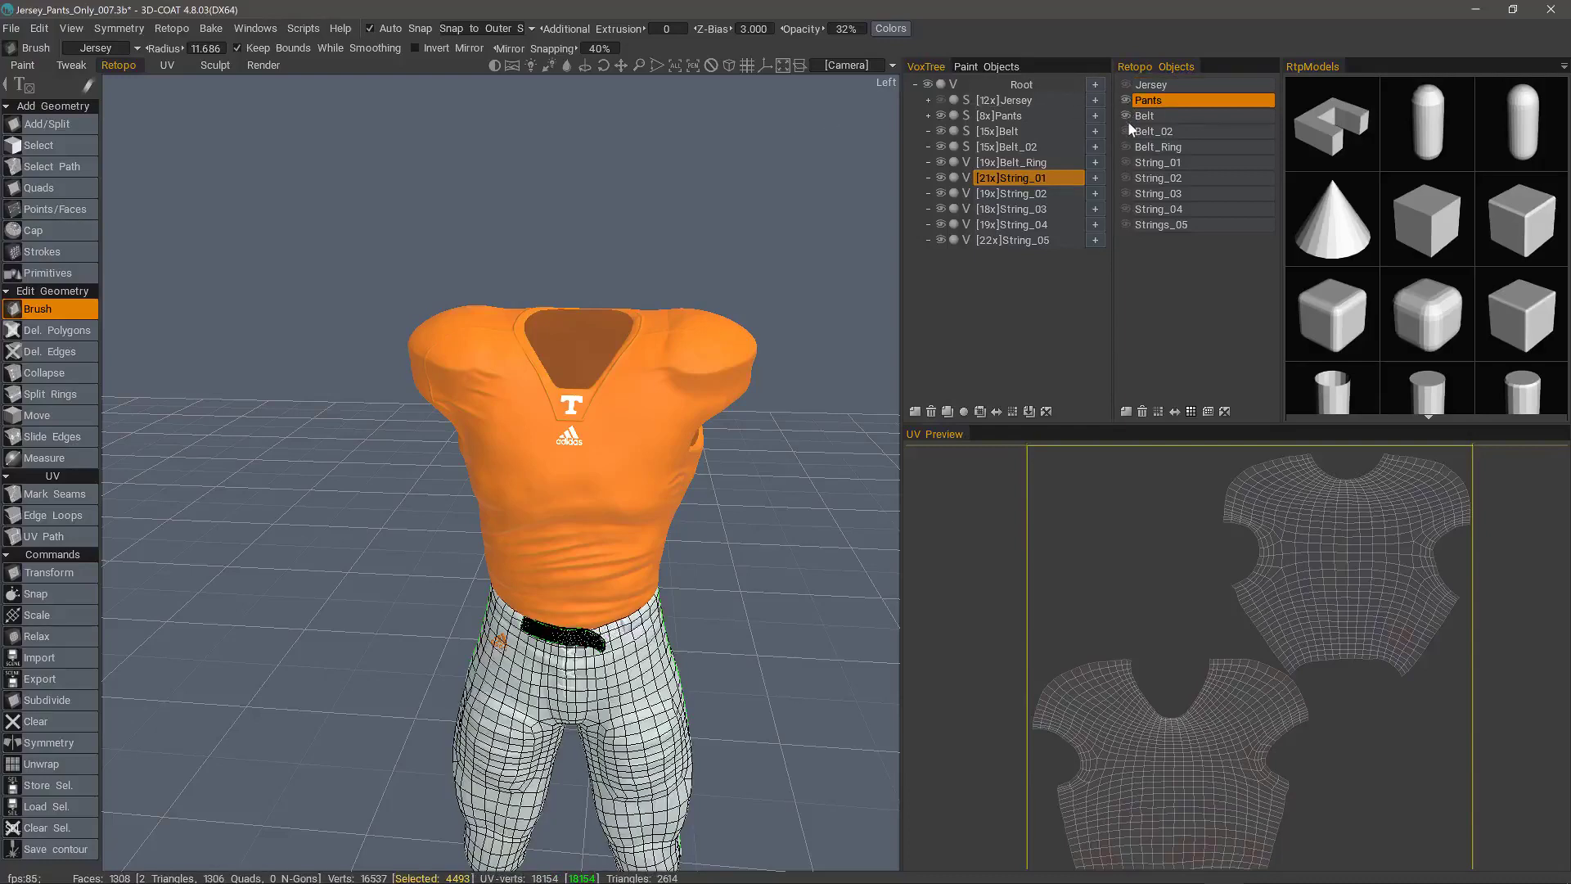
click(1127, 177)
click(1127, 193)
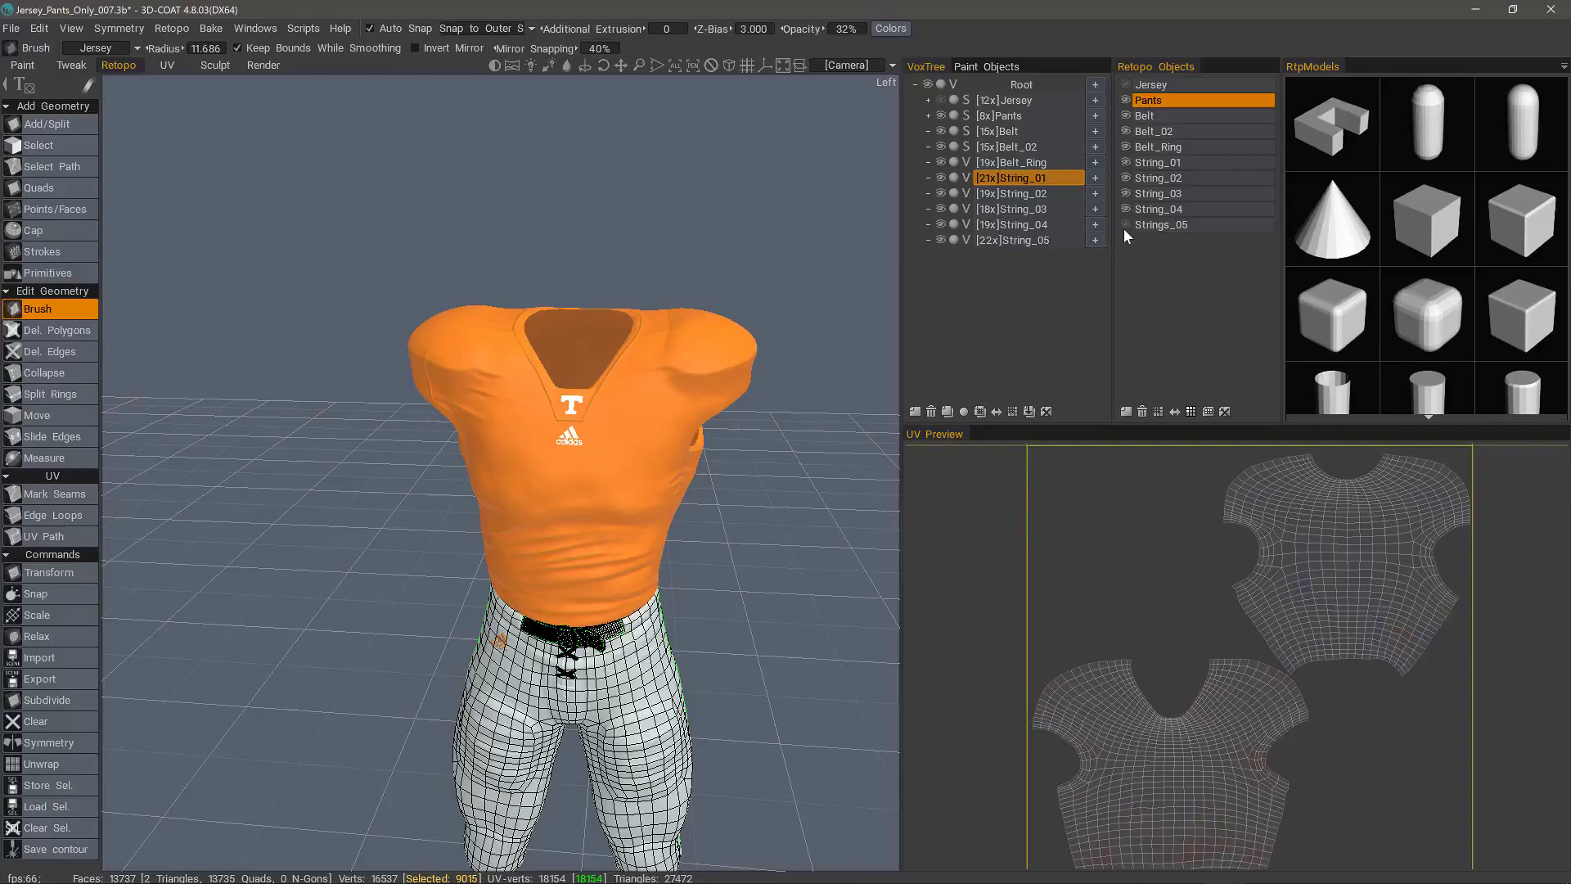
click(1127, 225)
drag(843, 283, 892, 270)
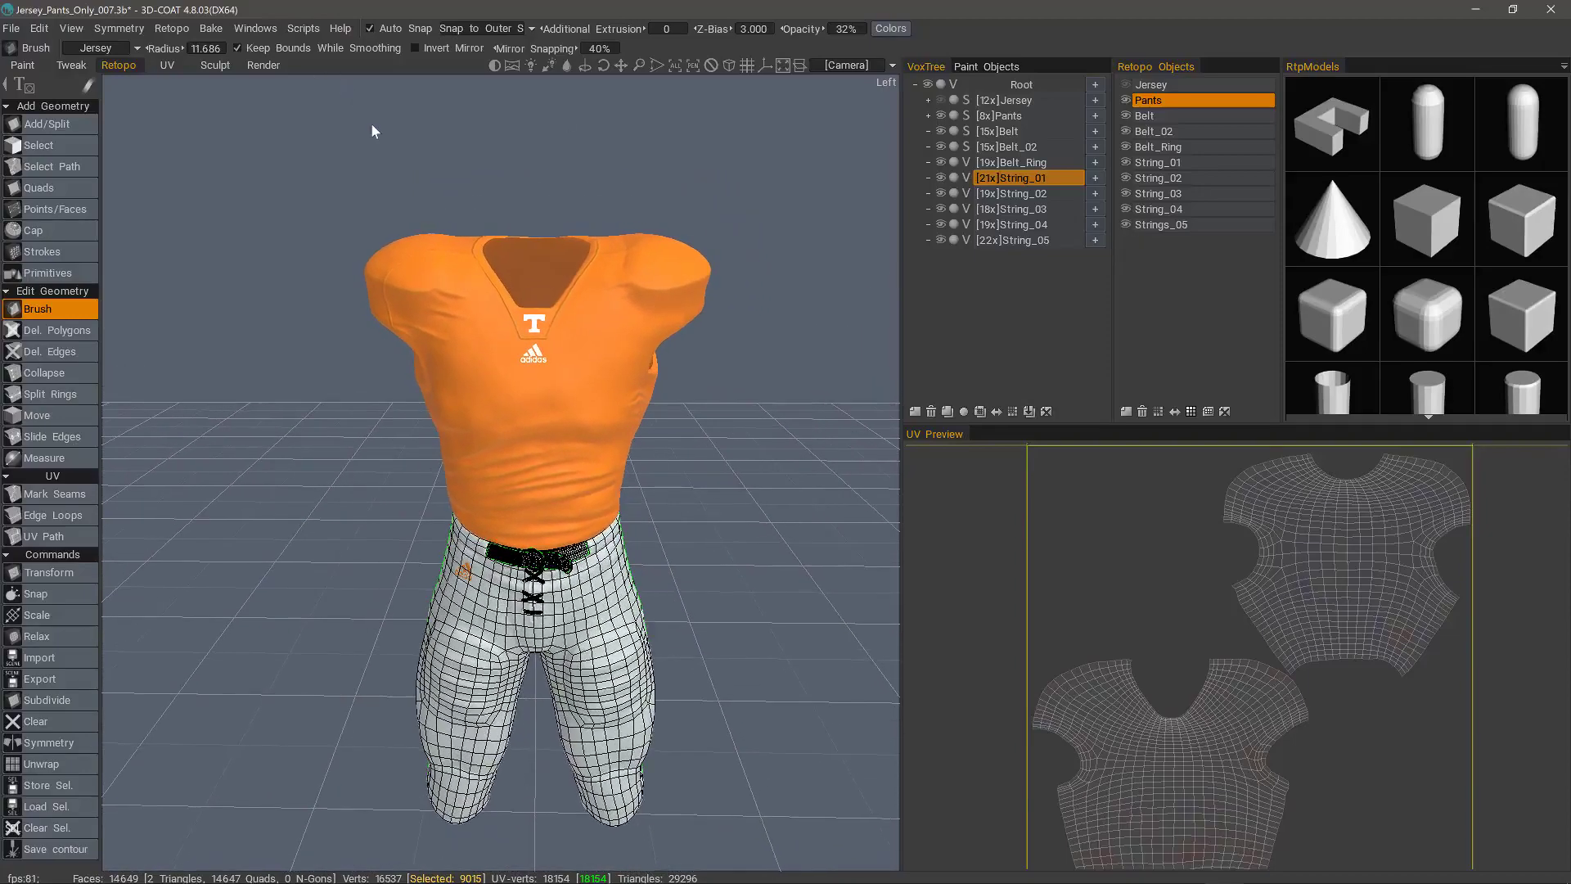
Hide the baked Jersey paint object and return to the list of sculpt volumes
click(984, 67)
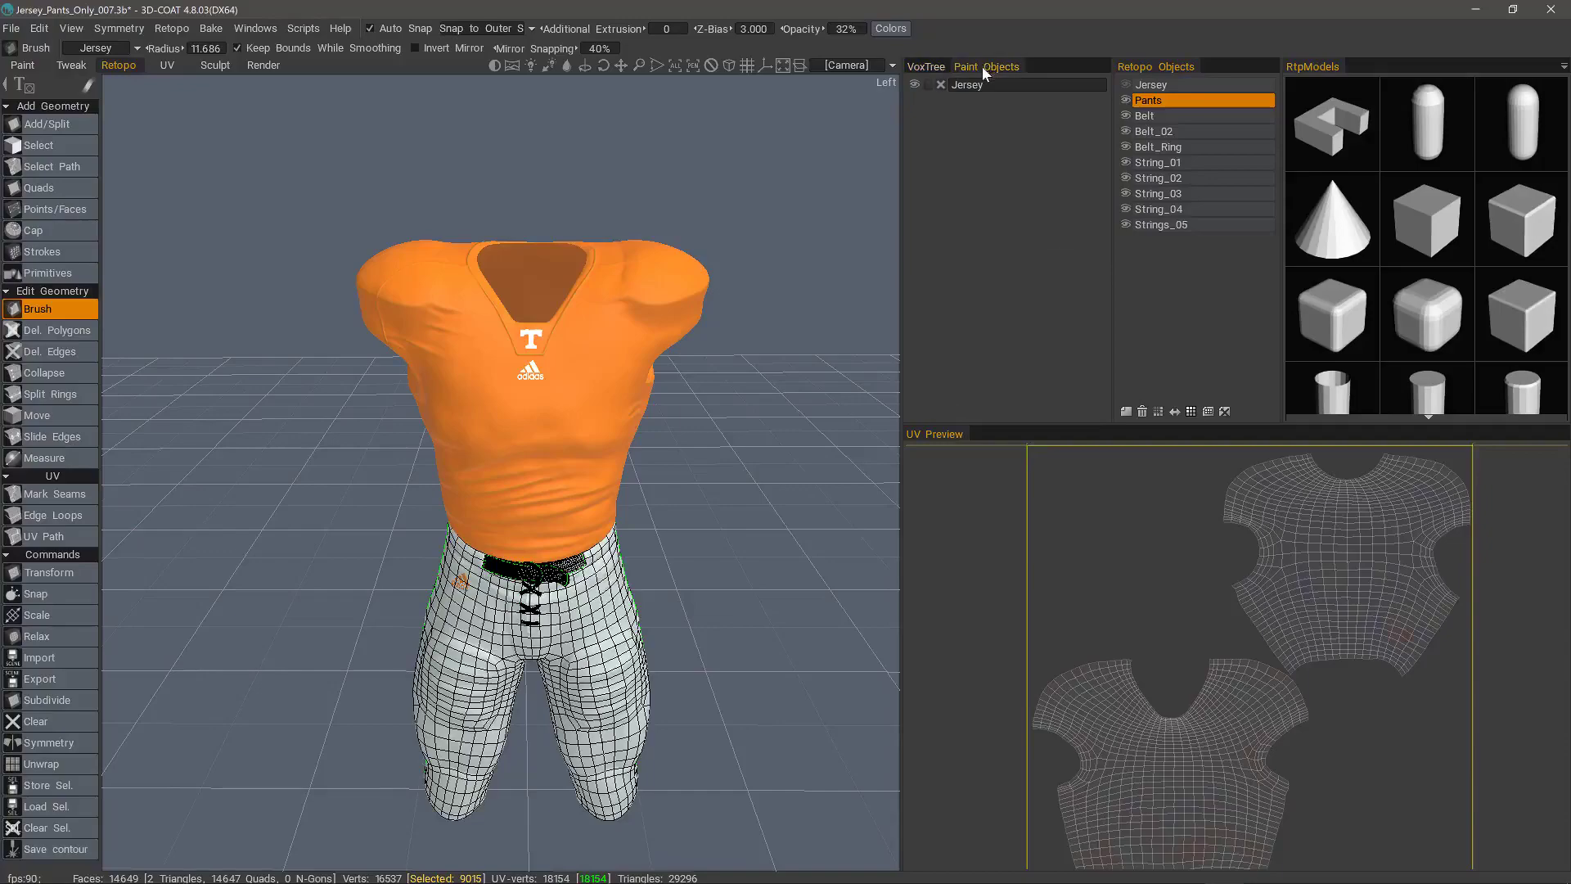
click(915, 85)
click(928, 66)
drag(749, 348, 805, 298)
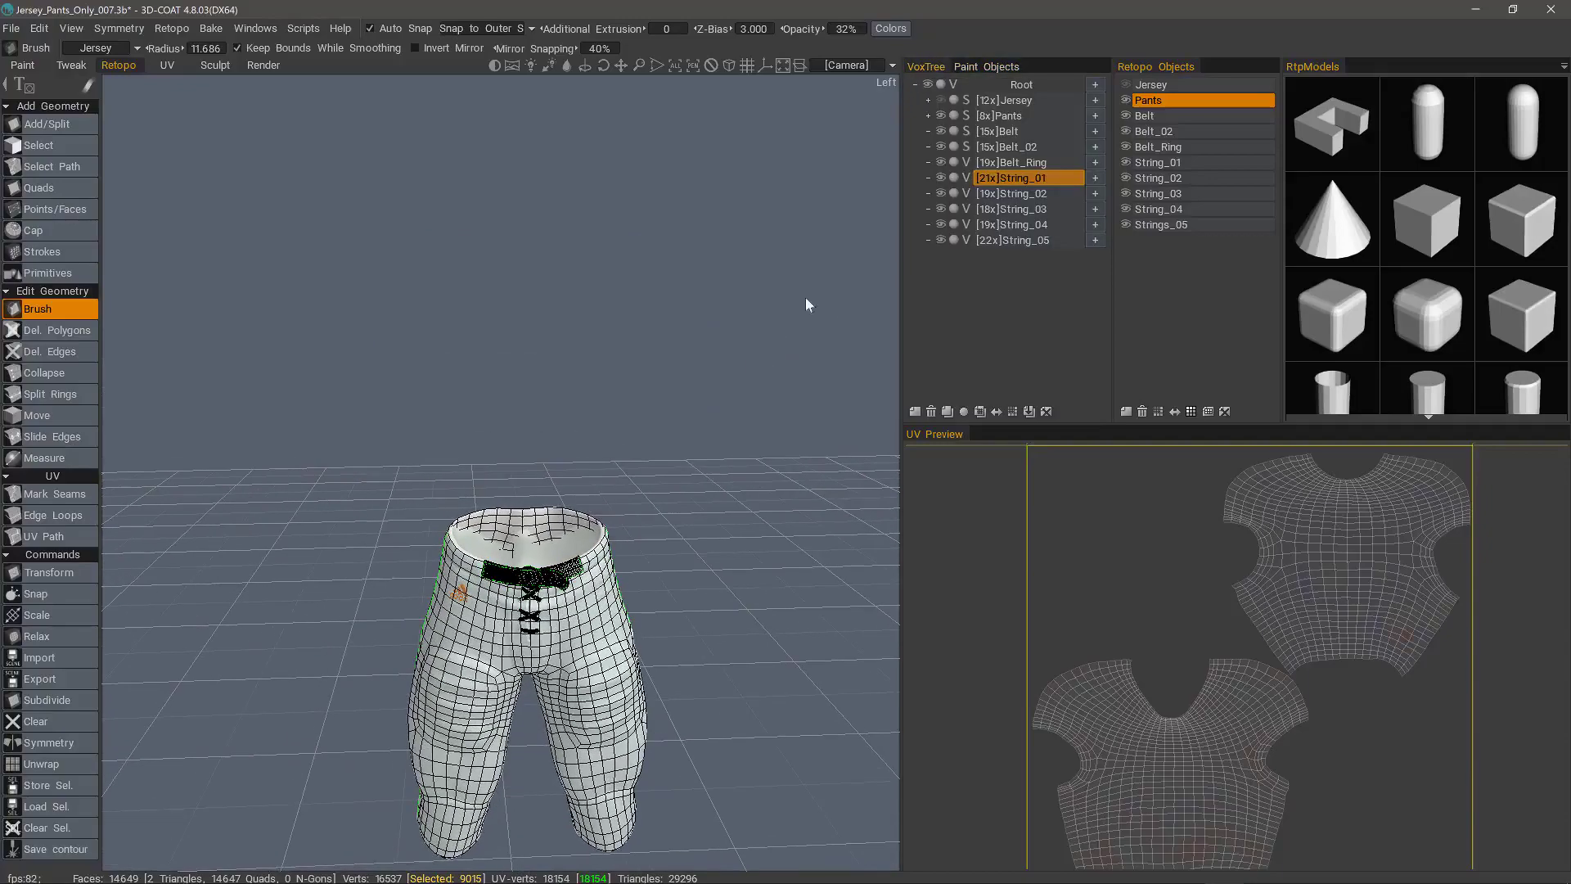
Enable name correspondence for baking and match the retopo objects with the sculpt objects by name
middle_drag(654, 491, 650, 413)
drag(650, 413, 673, 574)
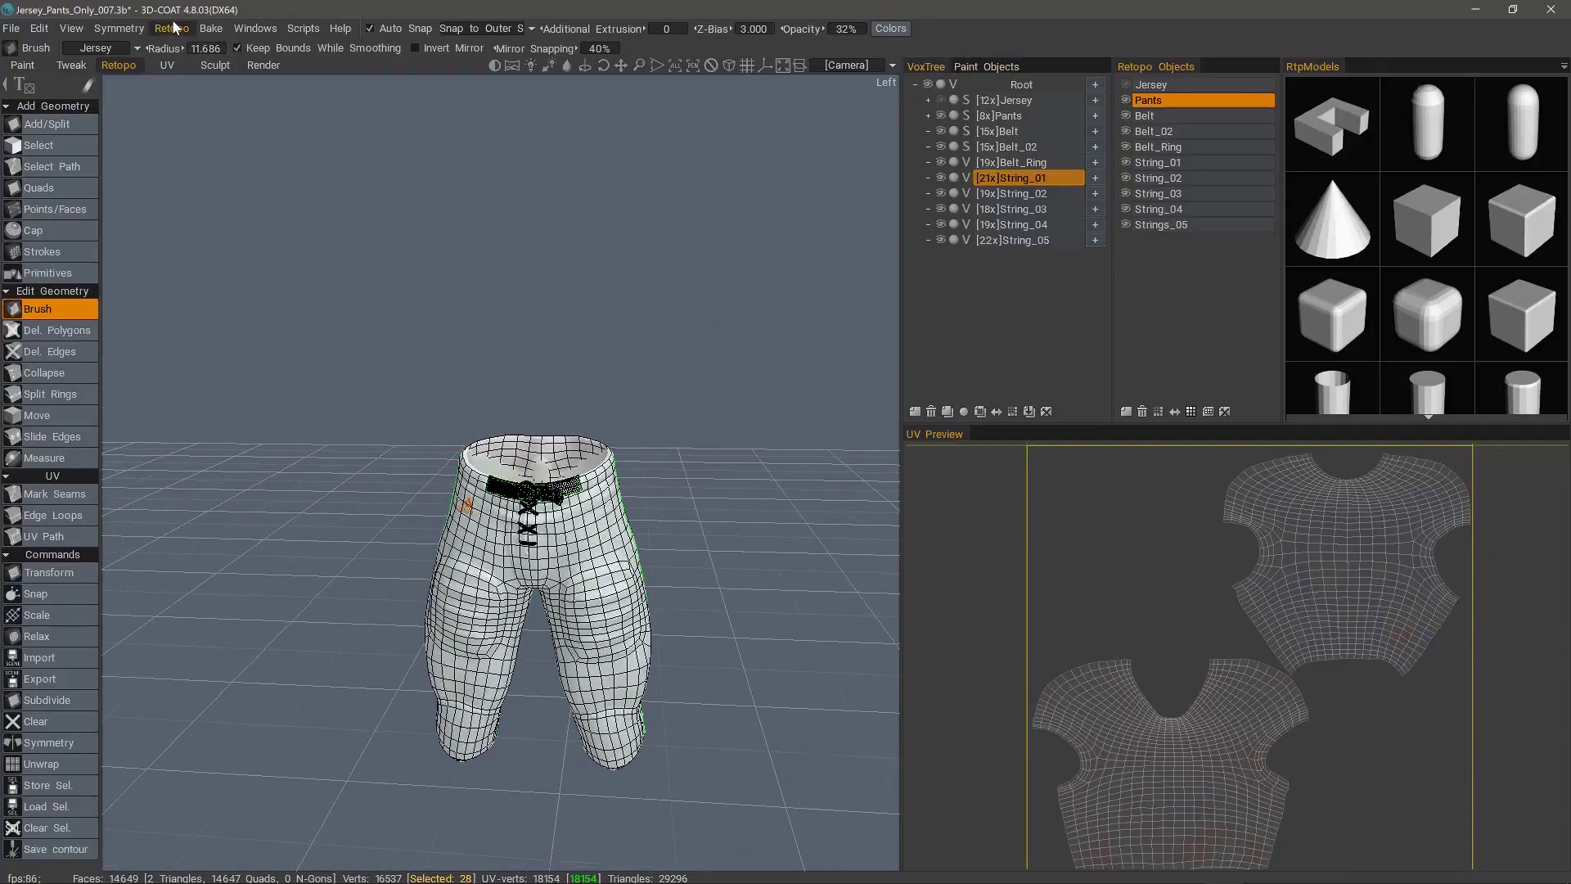
click(204, 27)
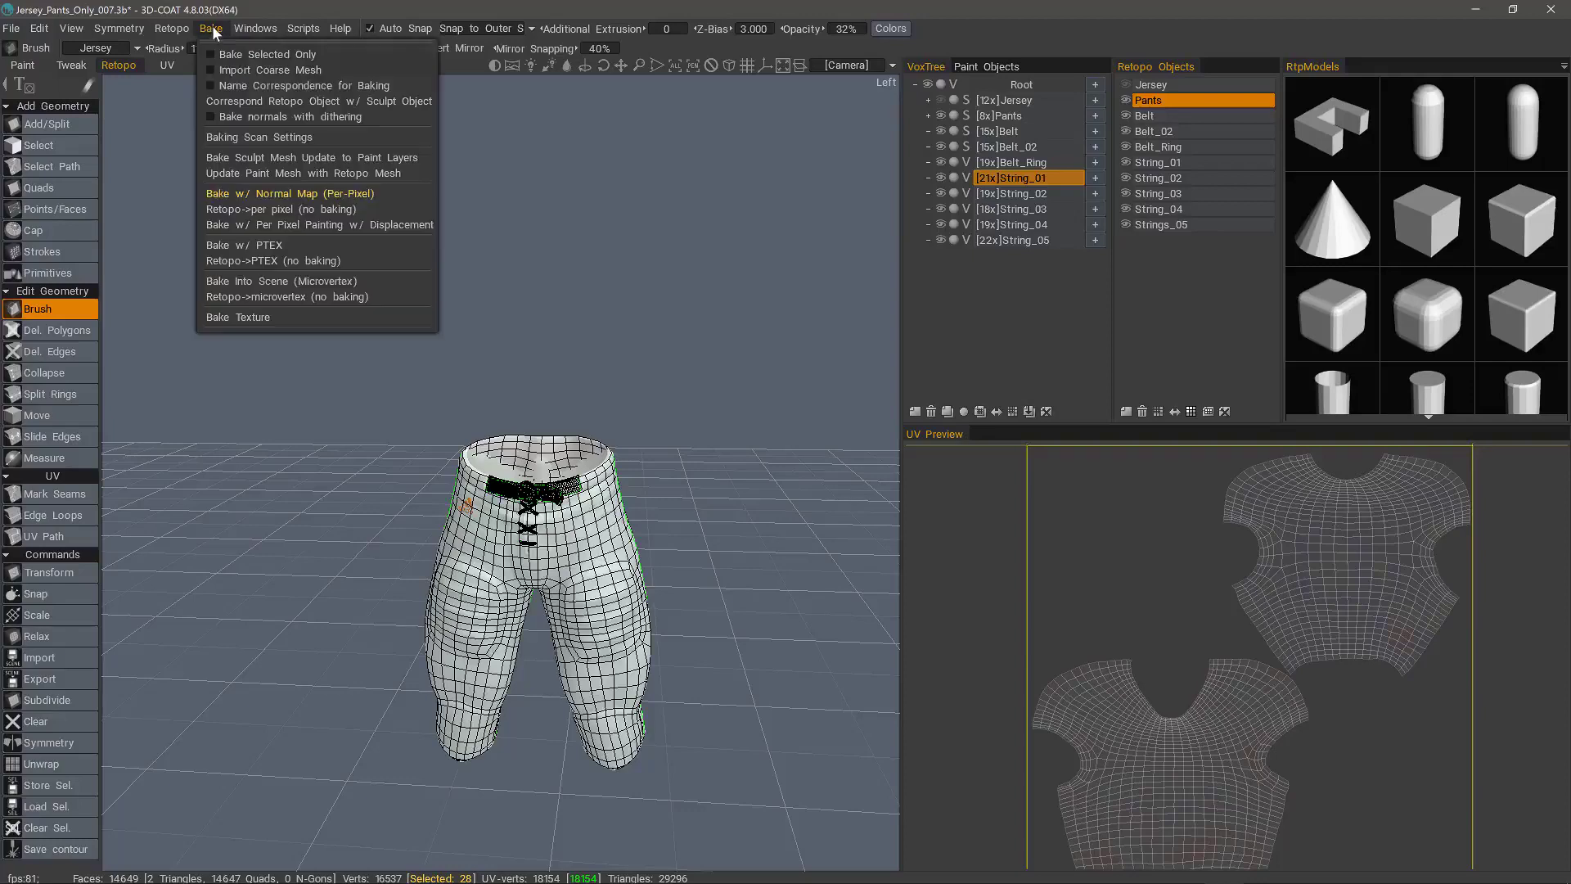
click(234, 87)
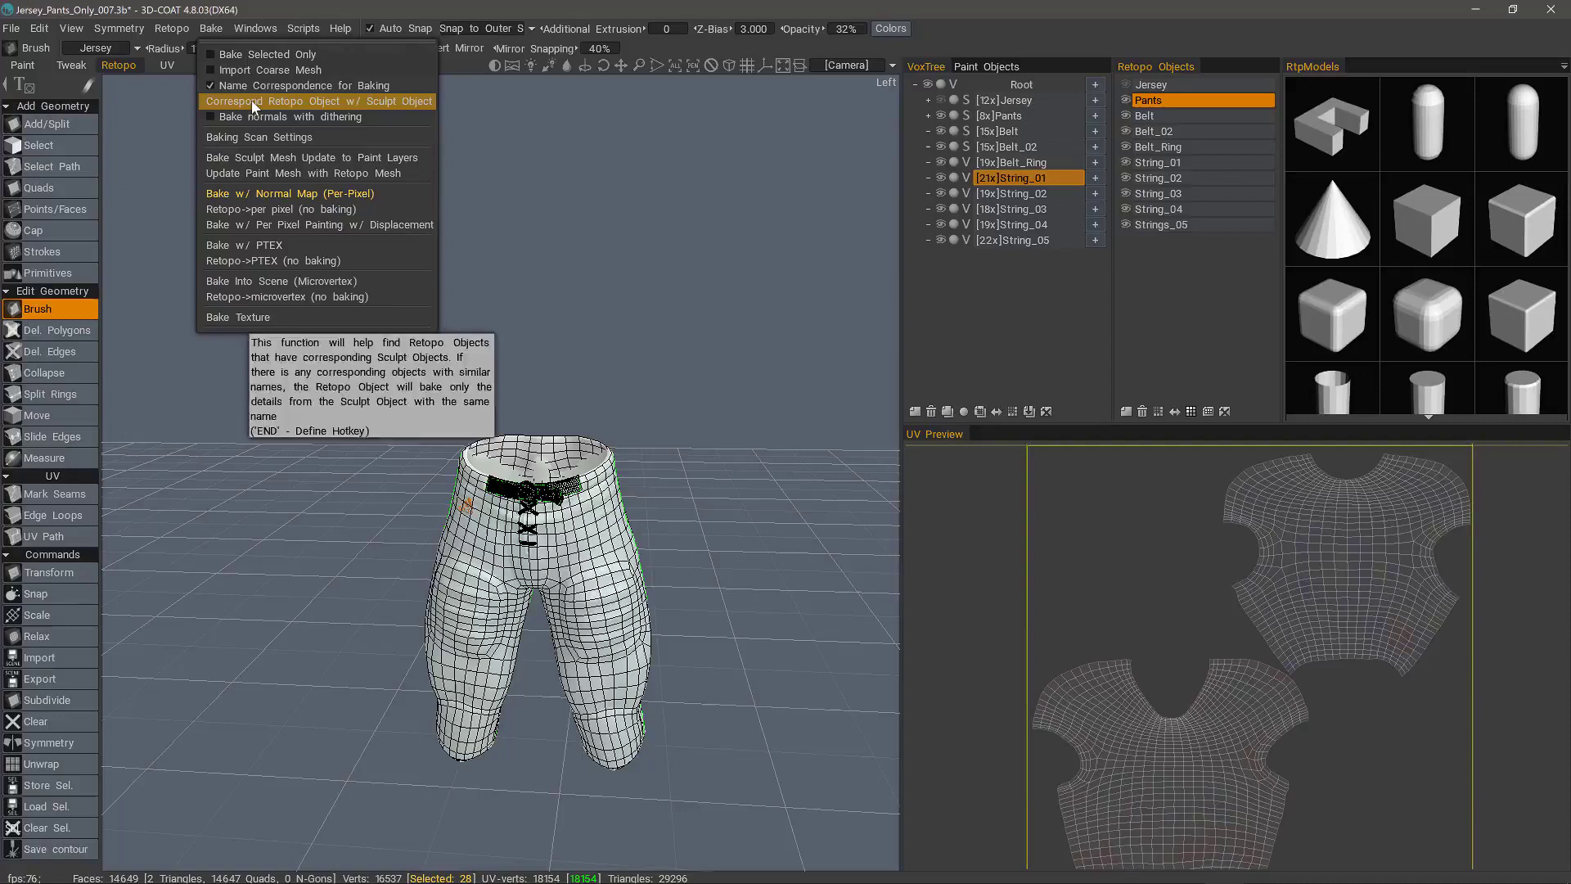
click(252, 101)
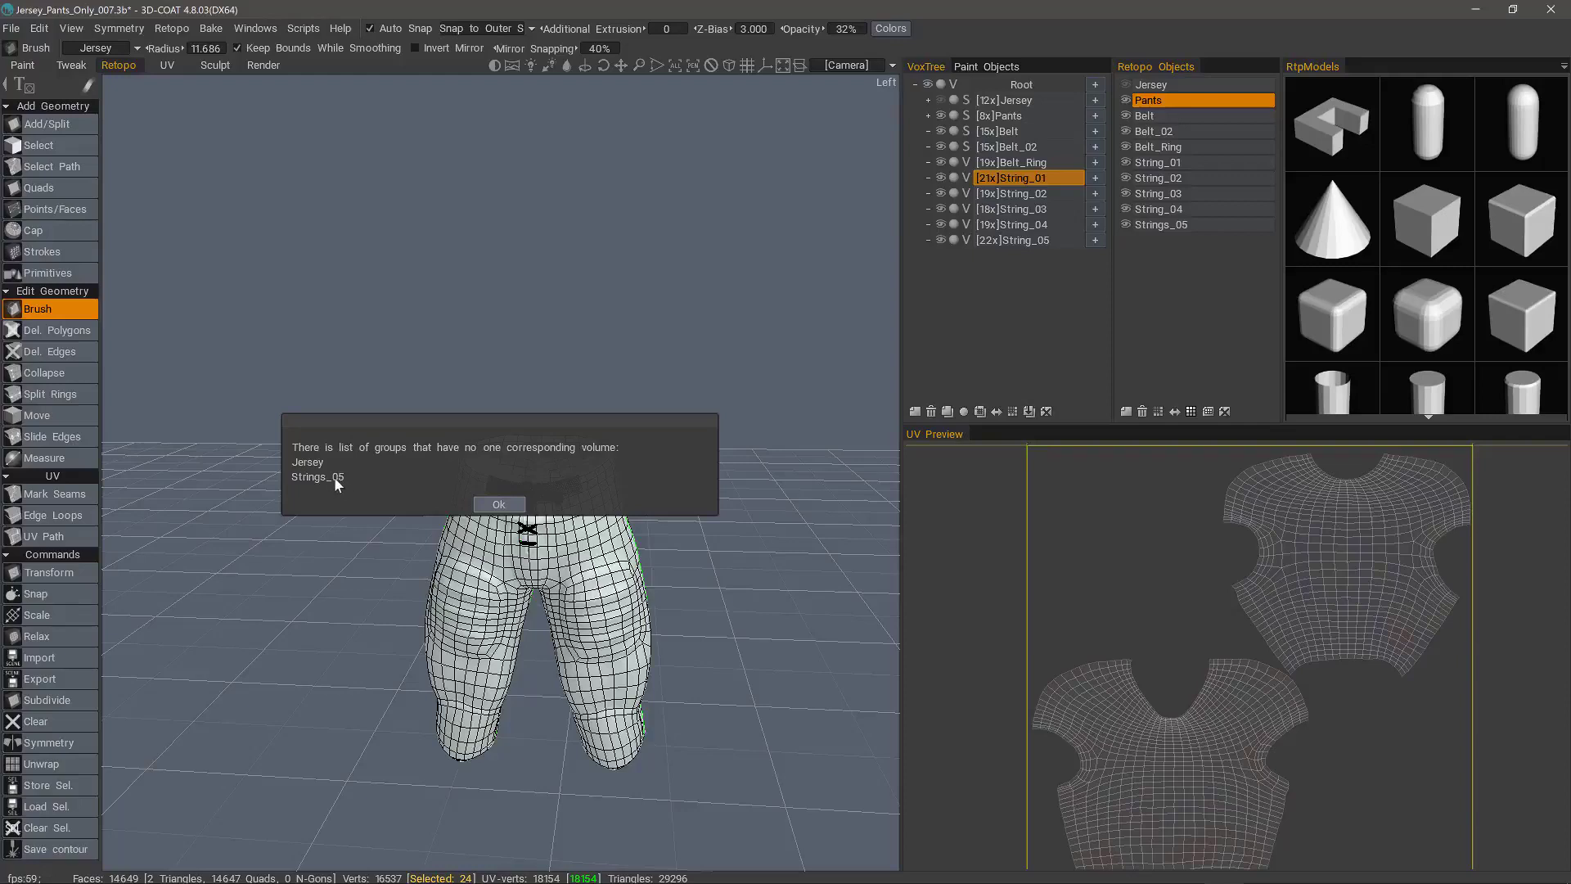
click(491, 504)
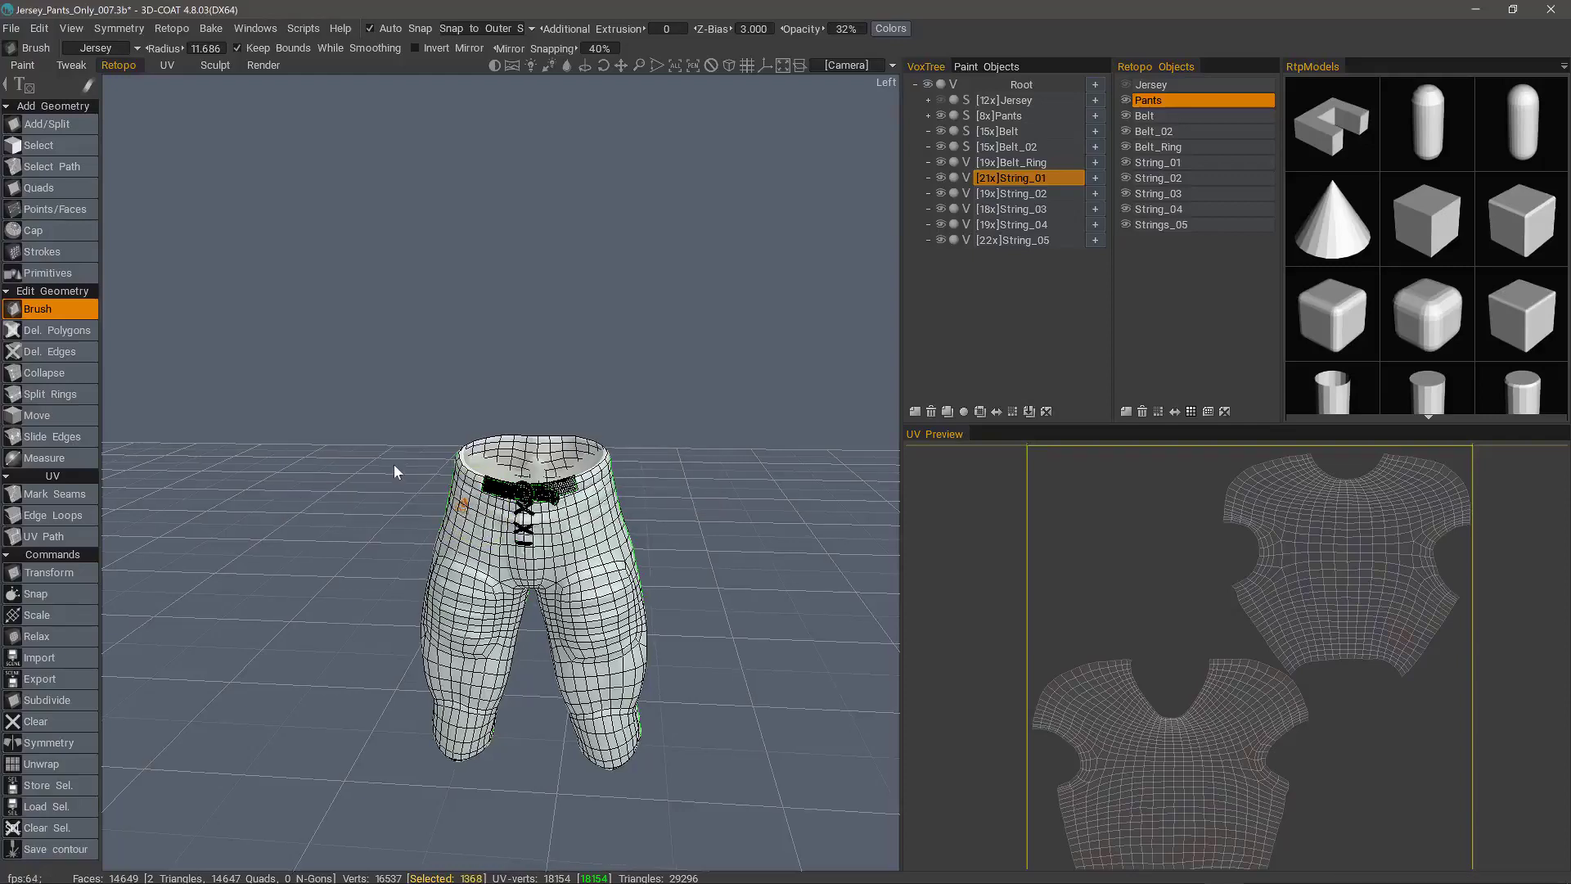
Rename the Strings_05 retopo object to String_05 to match its sculpt volume
click(1180, 230)
double_click(1166, 224)
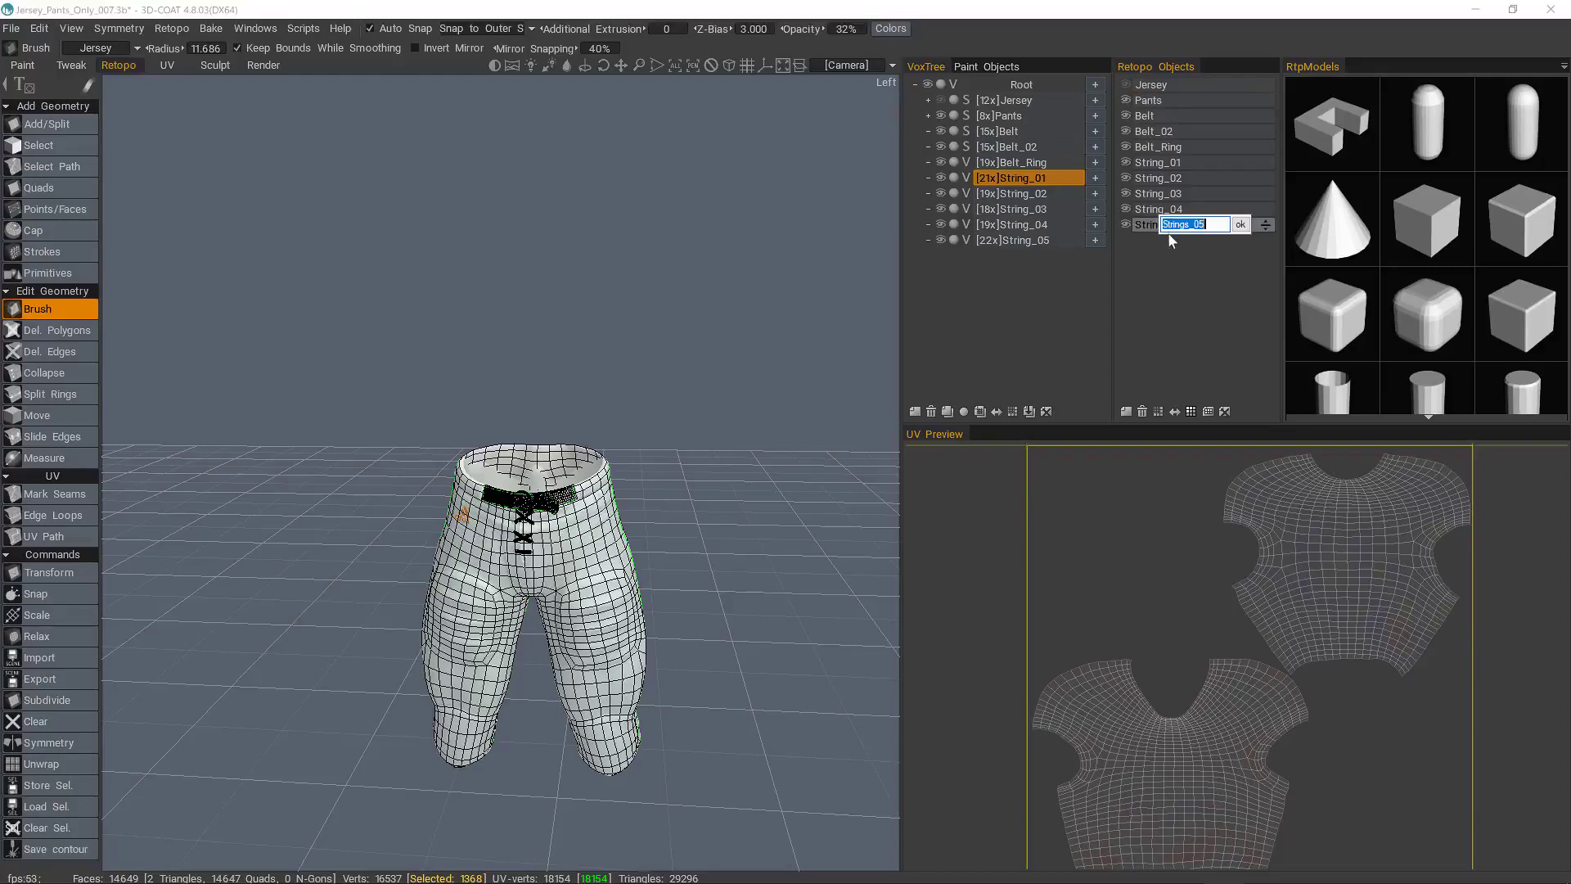
key(Left)
key(Left)
key(Left)
key(BackSpace)
click(1240, 227)
Run the retopo-to-sculpt object correspondence again with the corrected string name
click(211, 28)
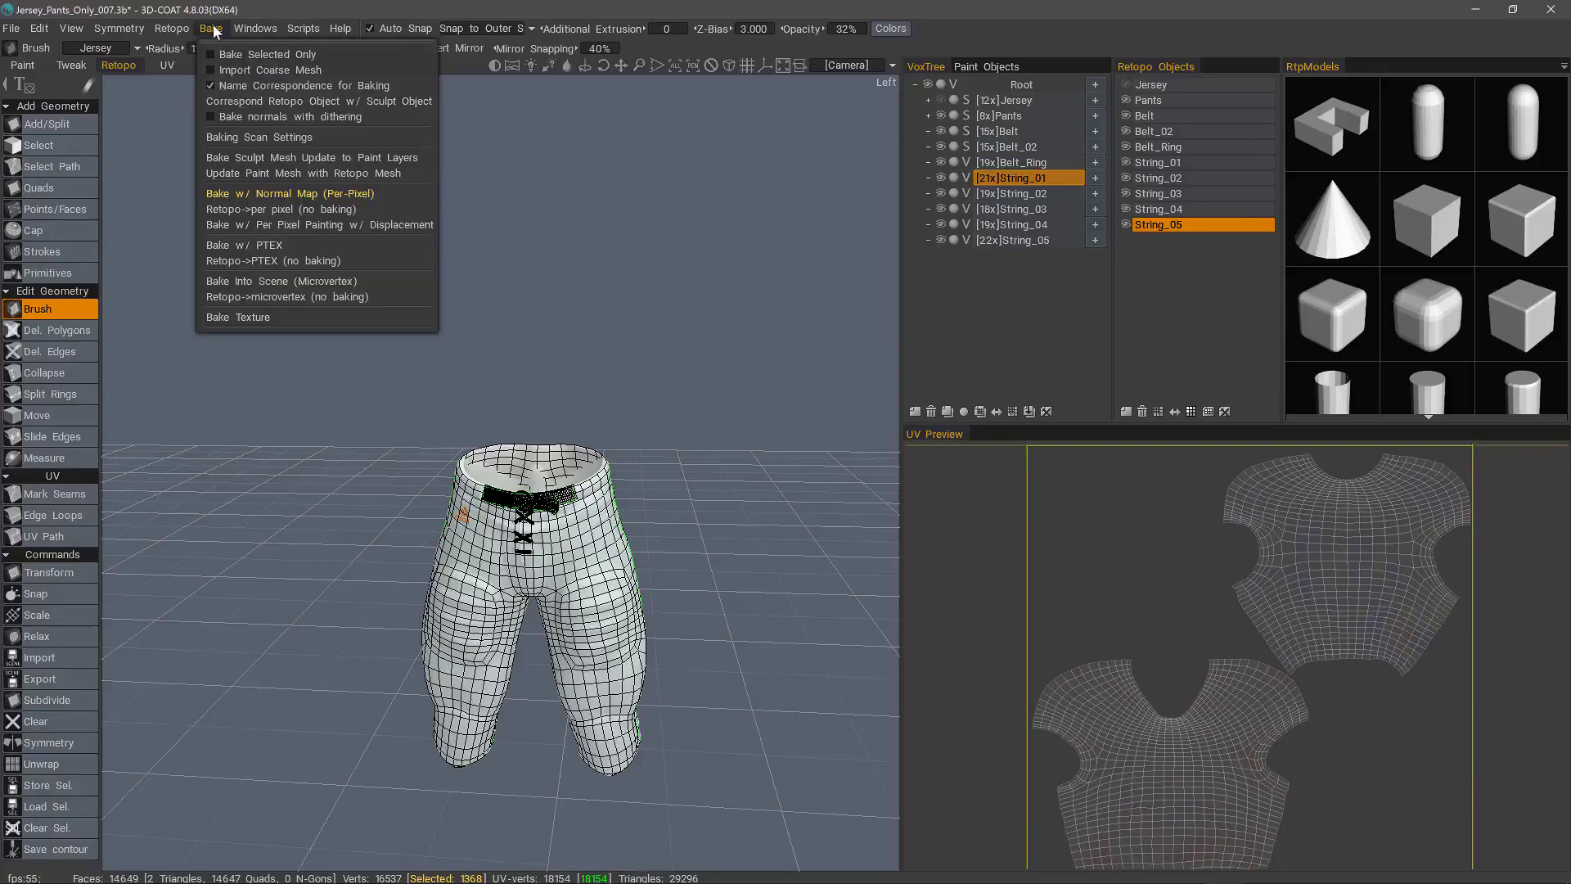
click(293, 100)
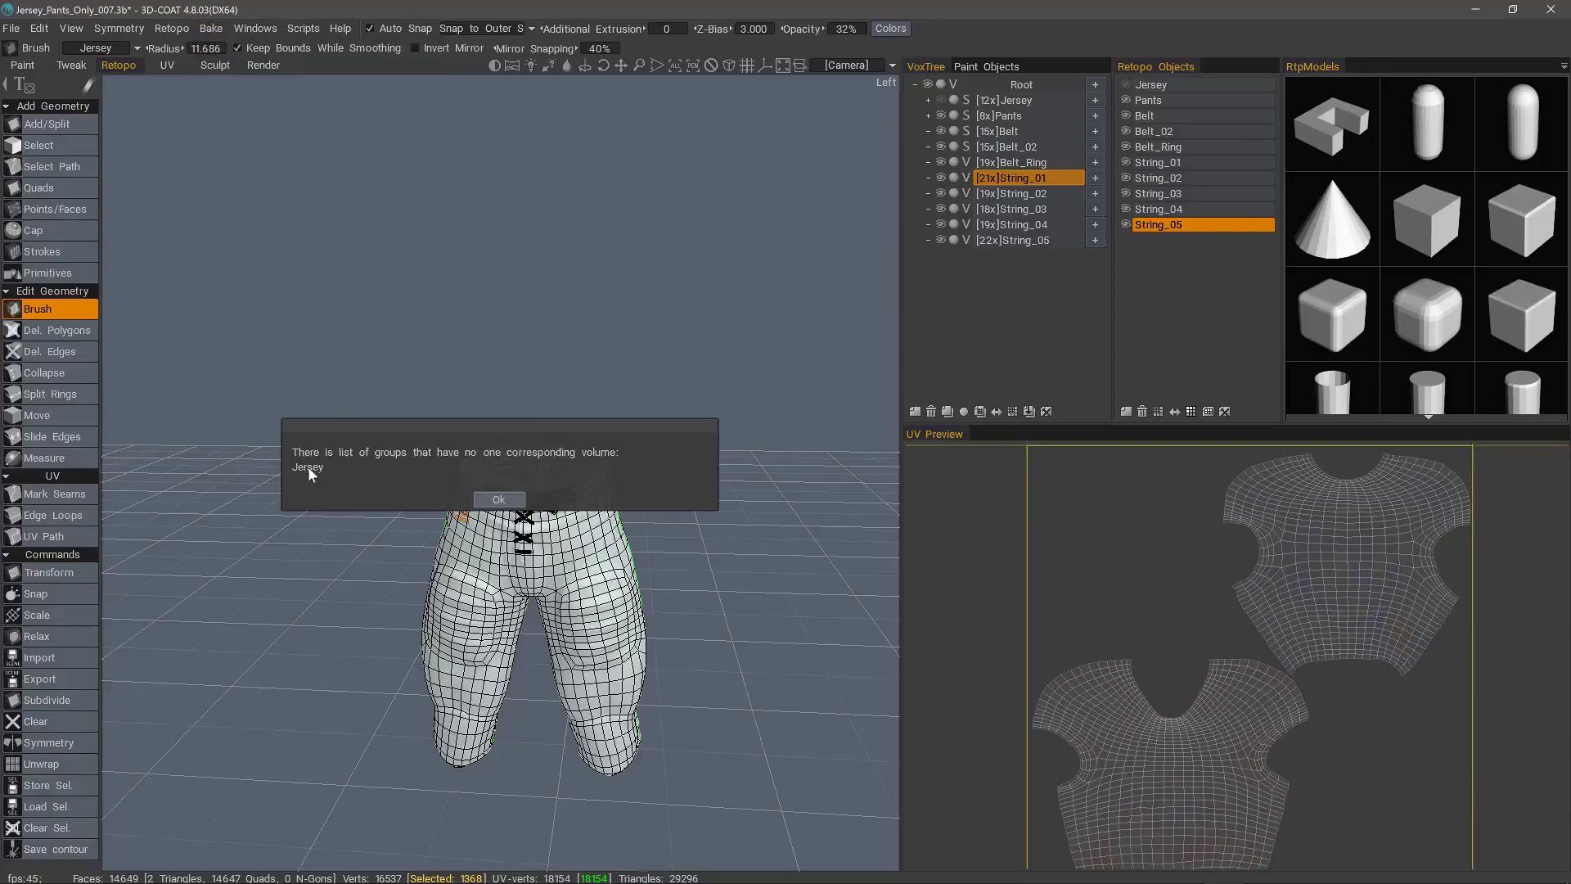
click(499, 499)
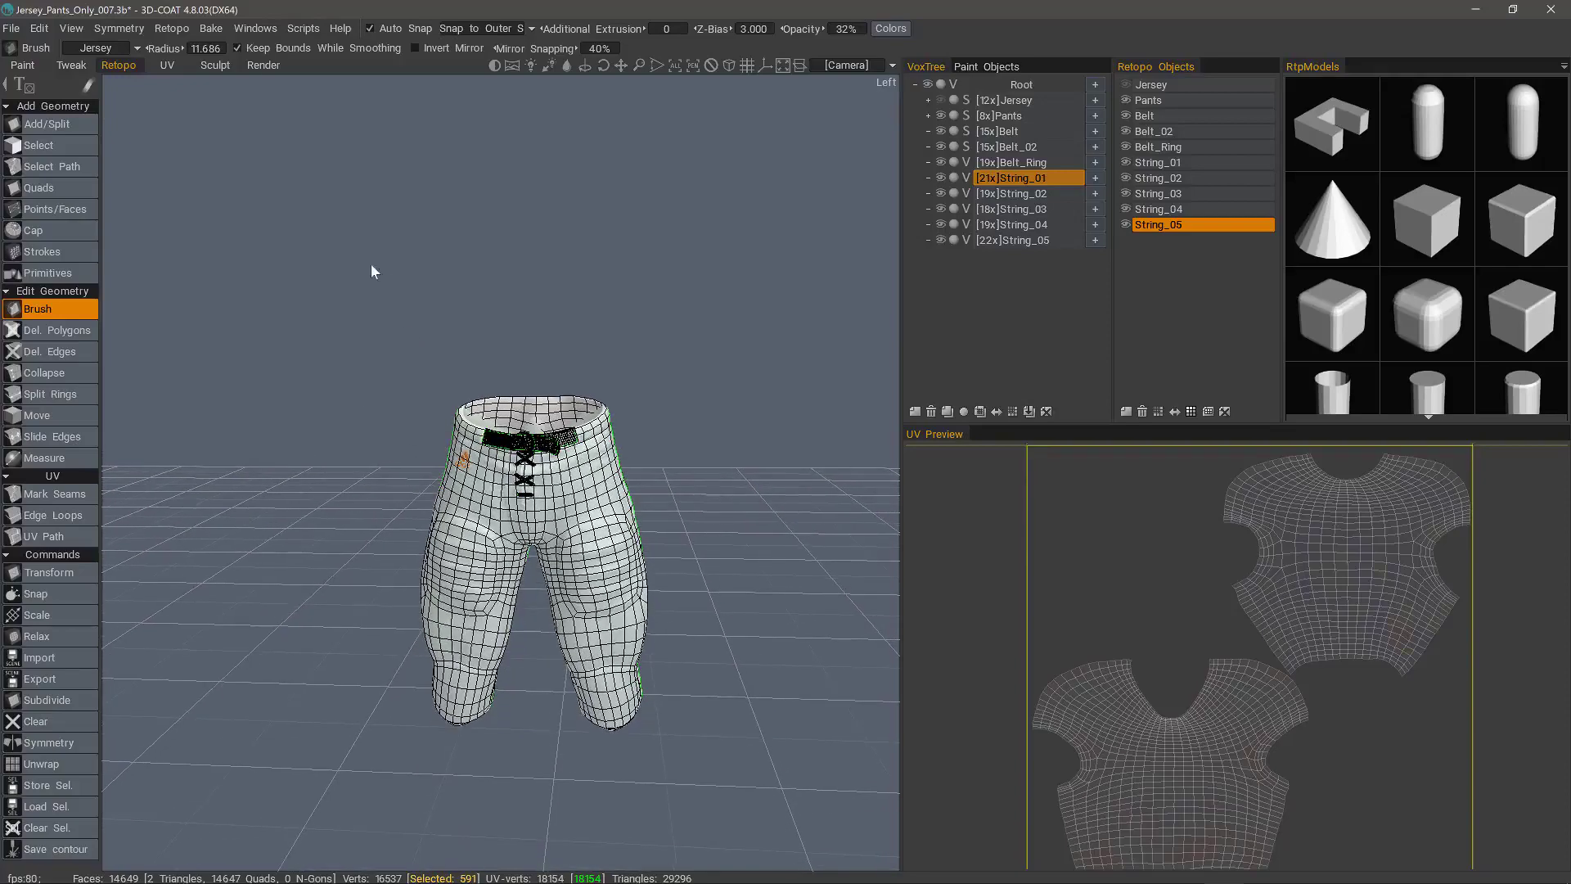
click(211, 28)
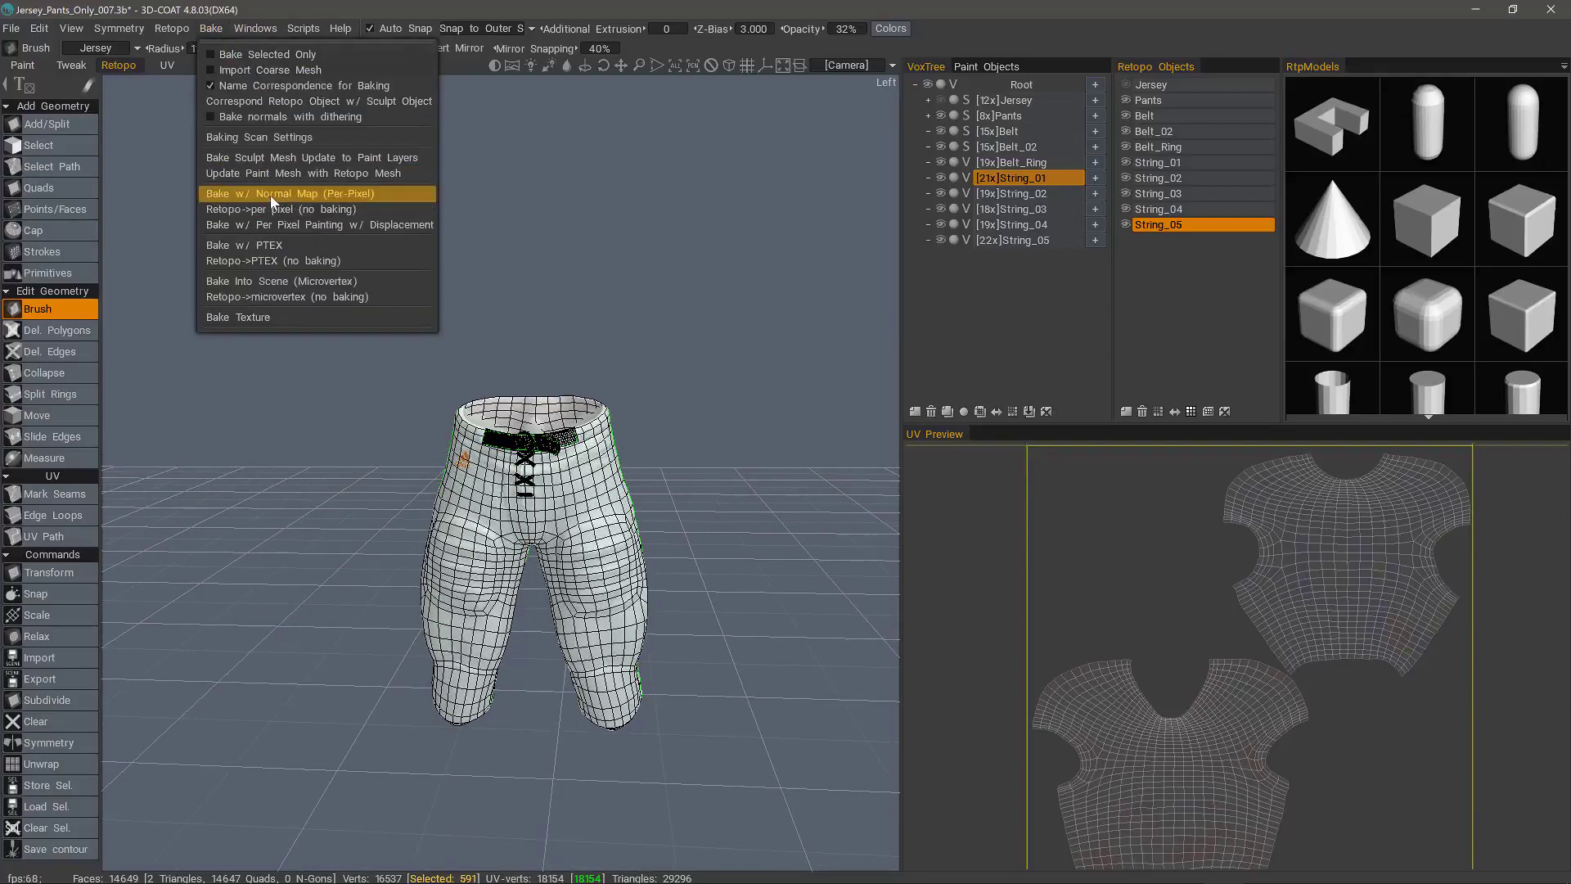
click(290, 195)
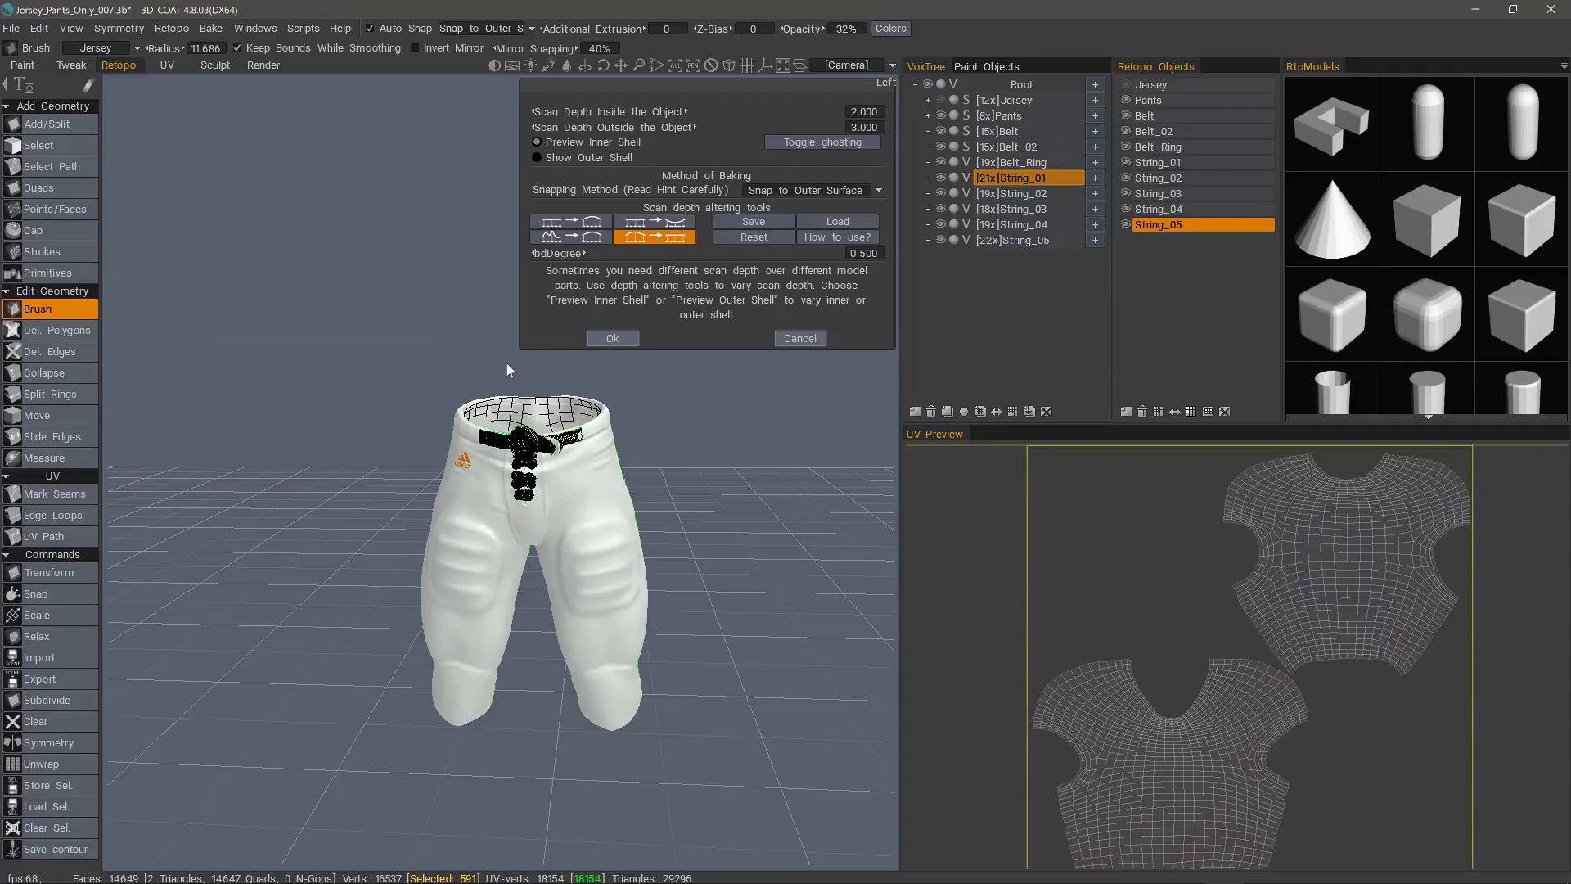
scroll(676, 365, up, 2)
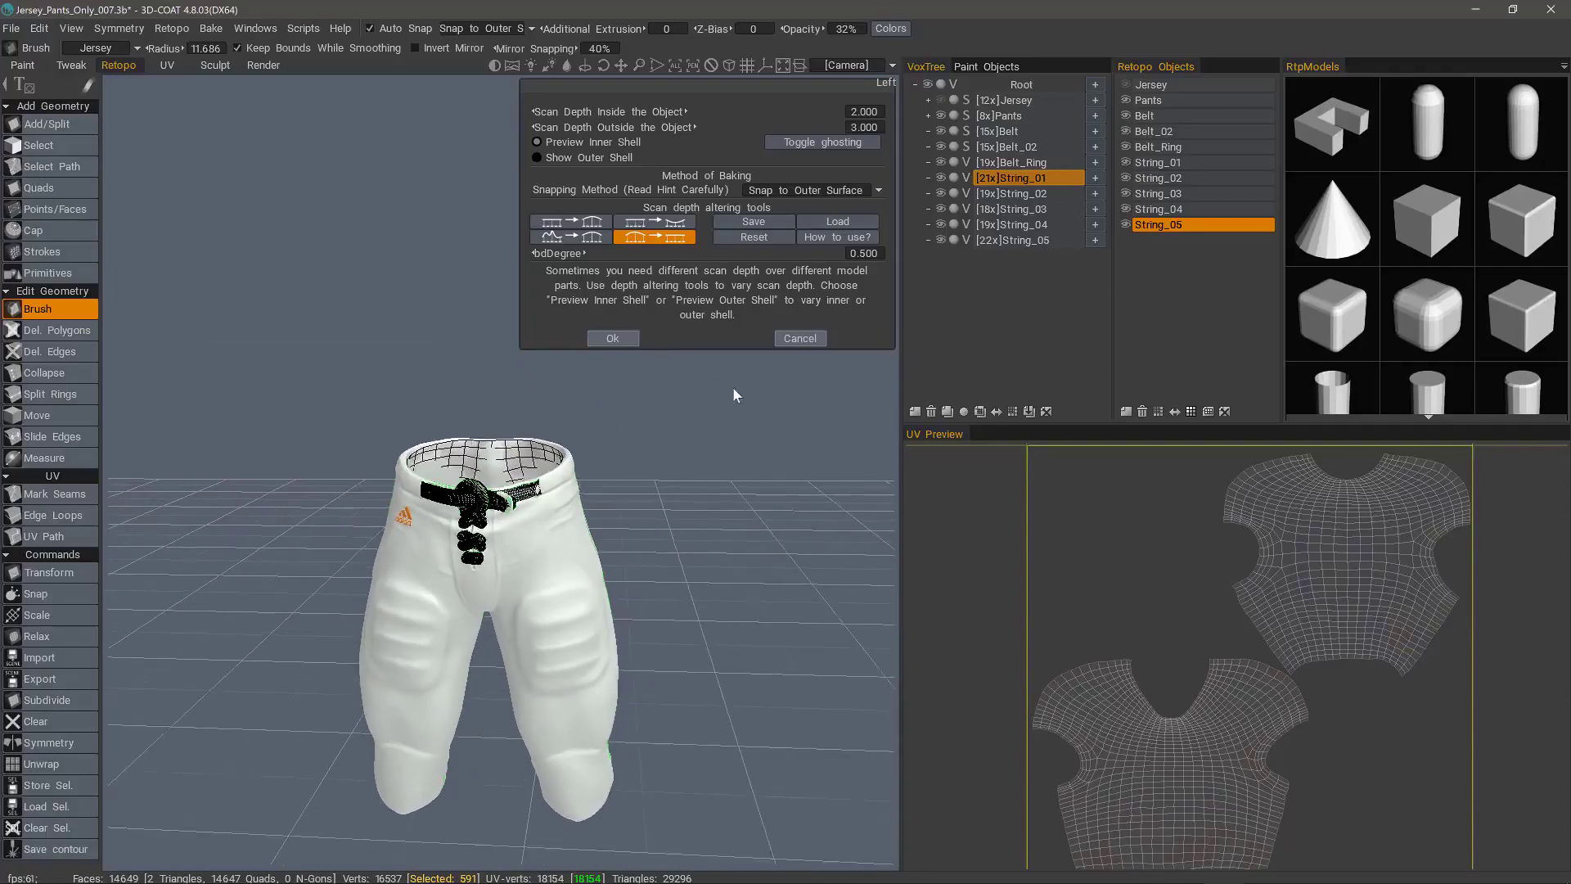
scroll(733, 395, up, 5)
scroll(424, 442, up, 1)
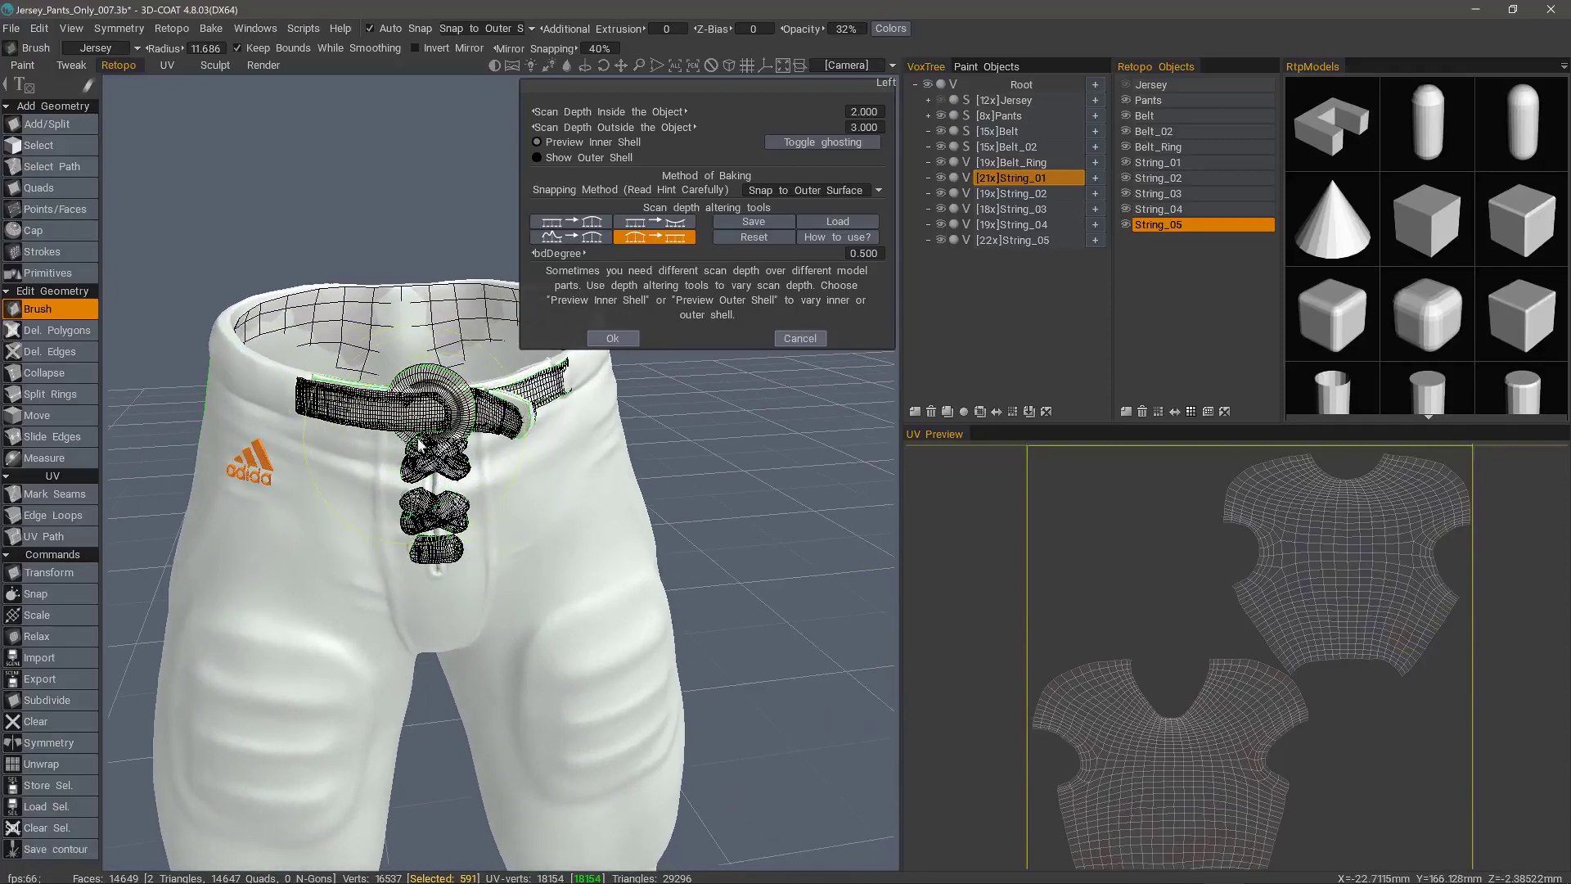
scroll(448, 412, up, 1)
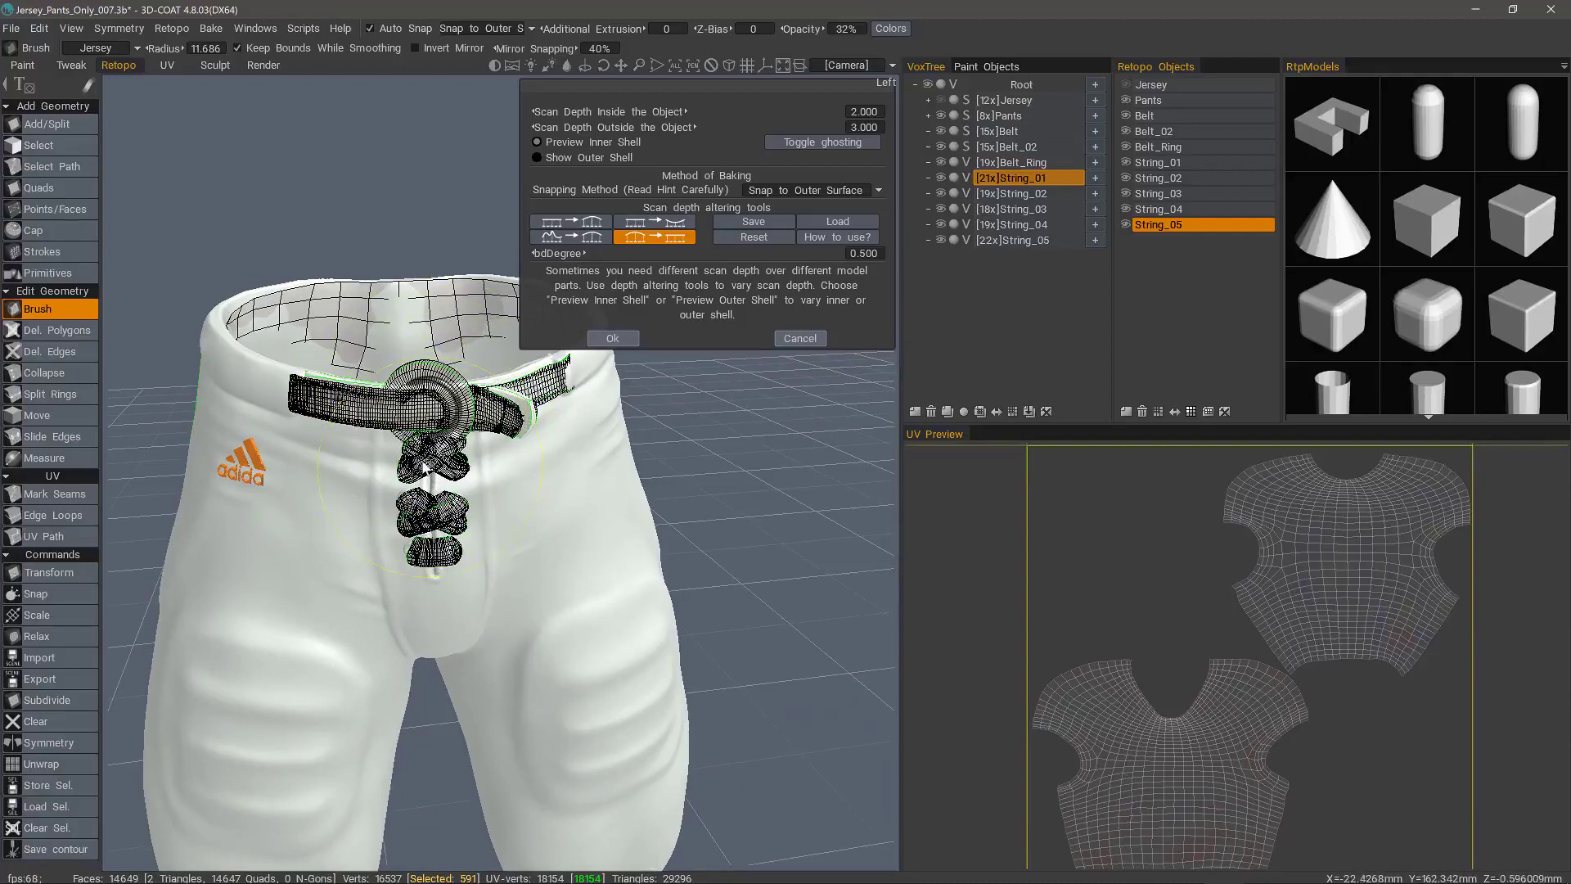
alt+drag(455, 473, 434, 466)
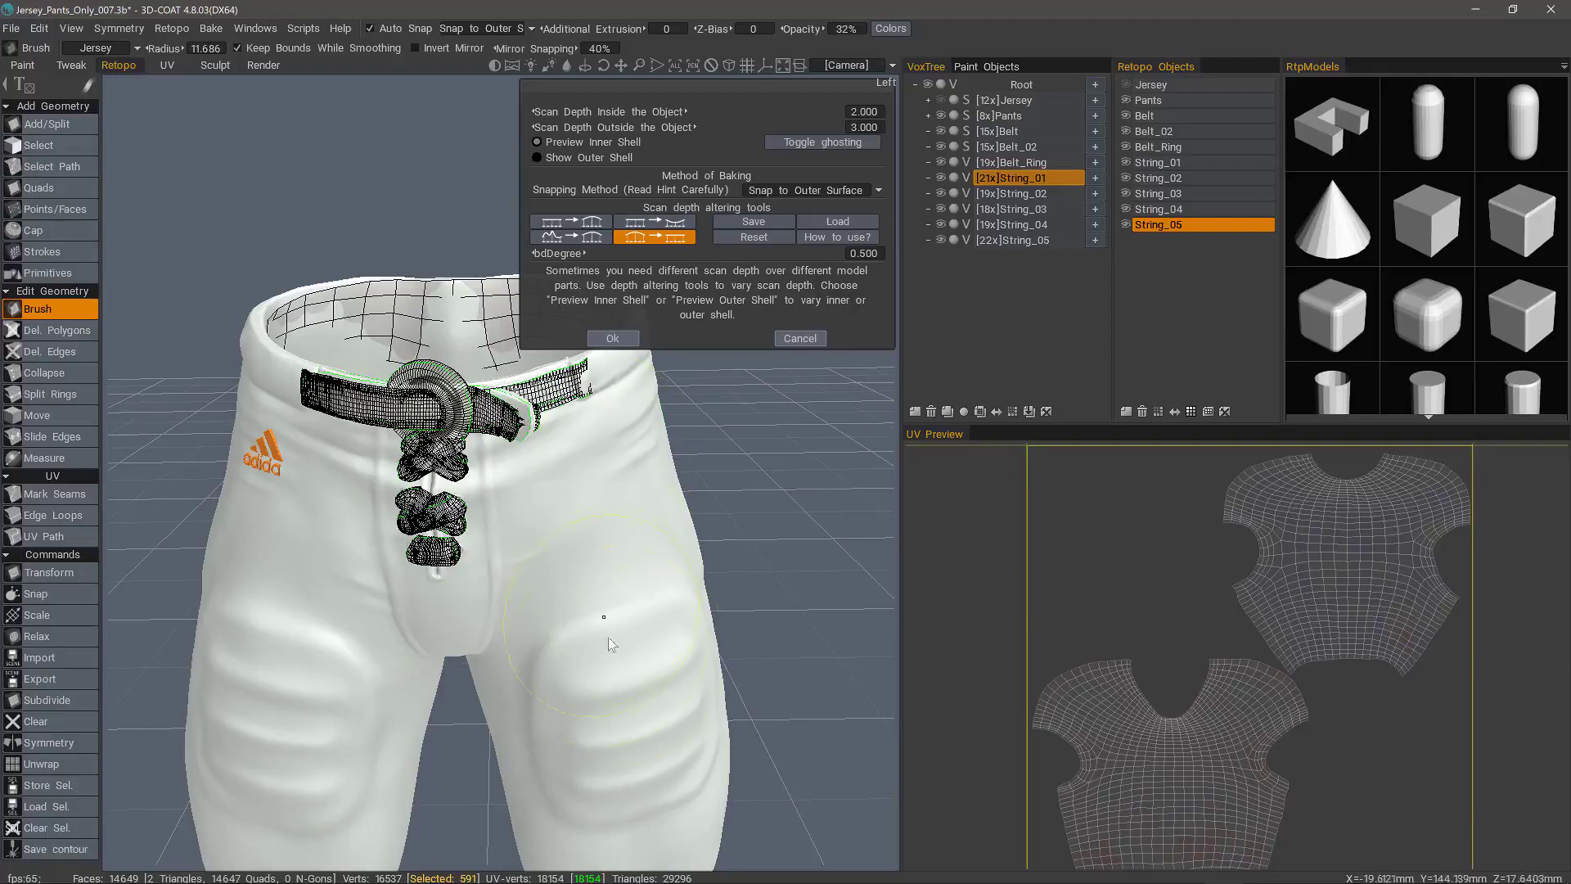
alt+drag(869, 110, 855, 118)
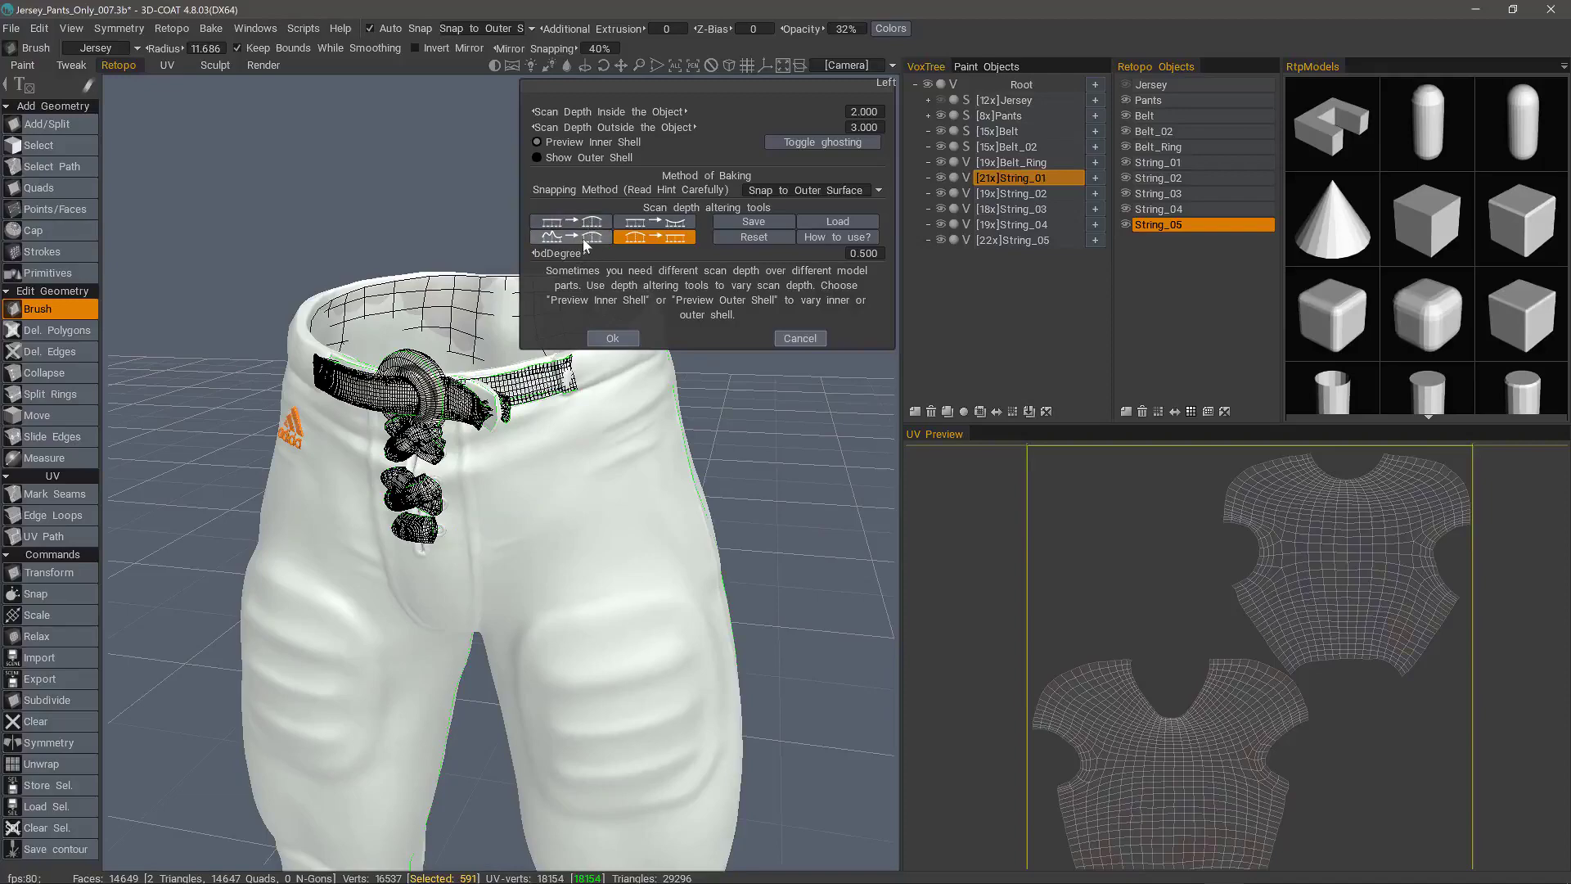
click(784, 340)
Hide the sculpt volumes of both belts, the belt ring and all five strings, leaving only the Pants volume shown
drag(847, 424, 939, 179)
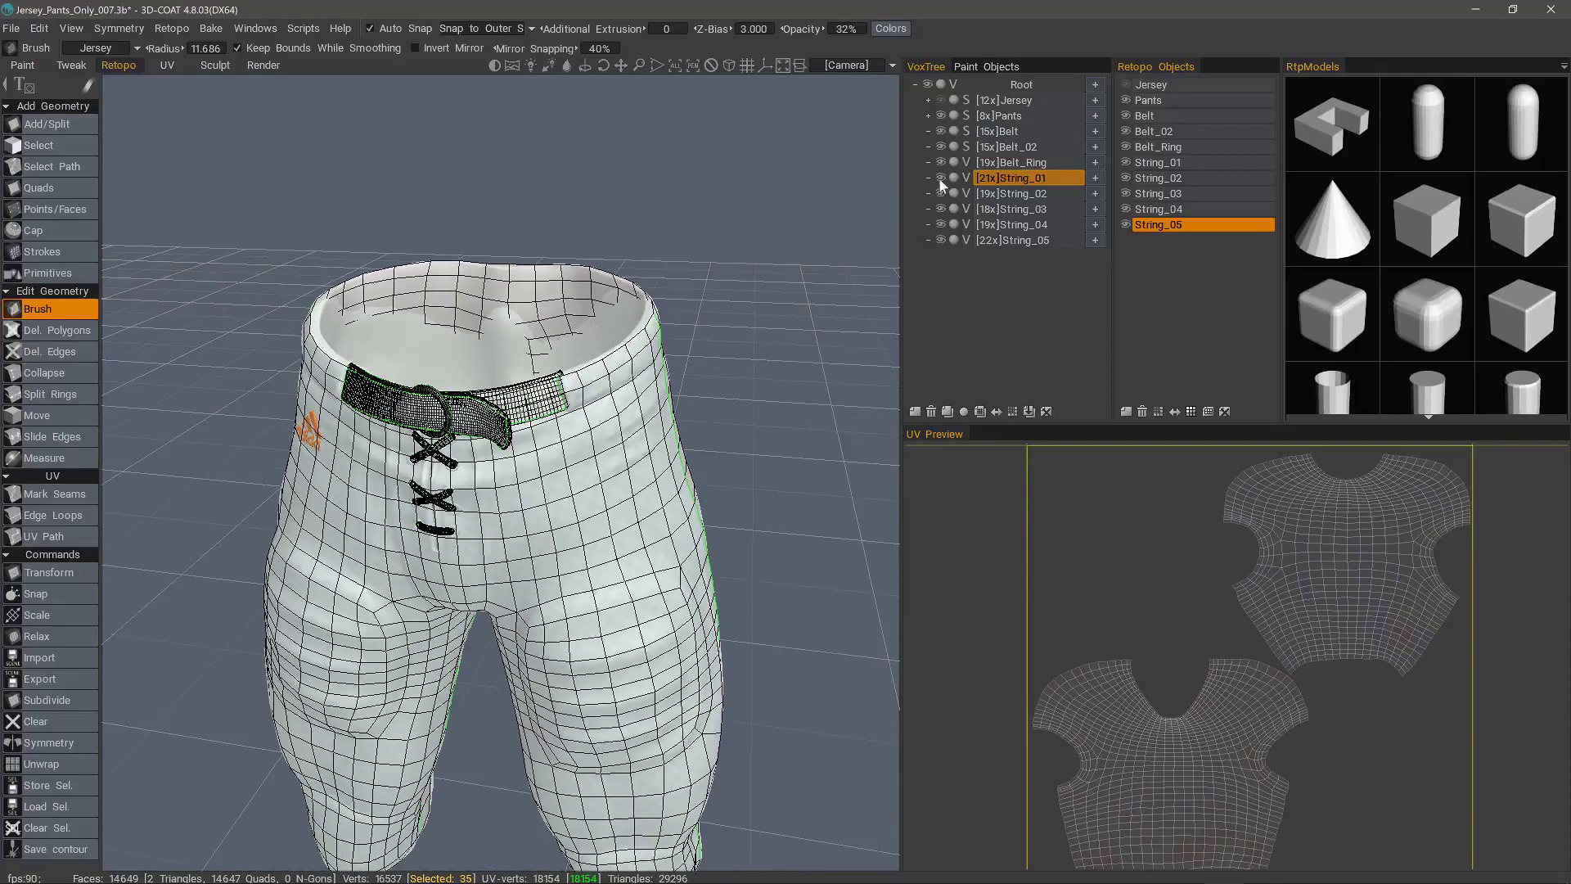
drag(734, 296, 910, 151)
click(941, 131)
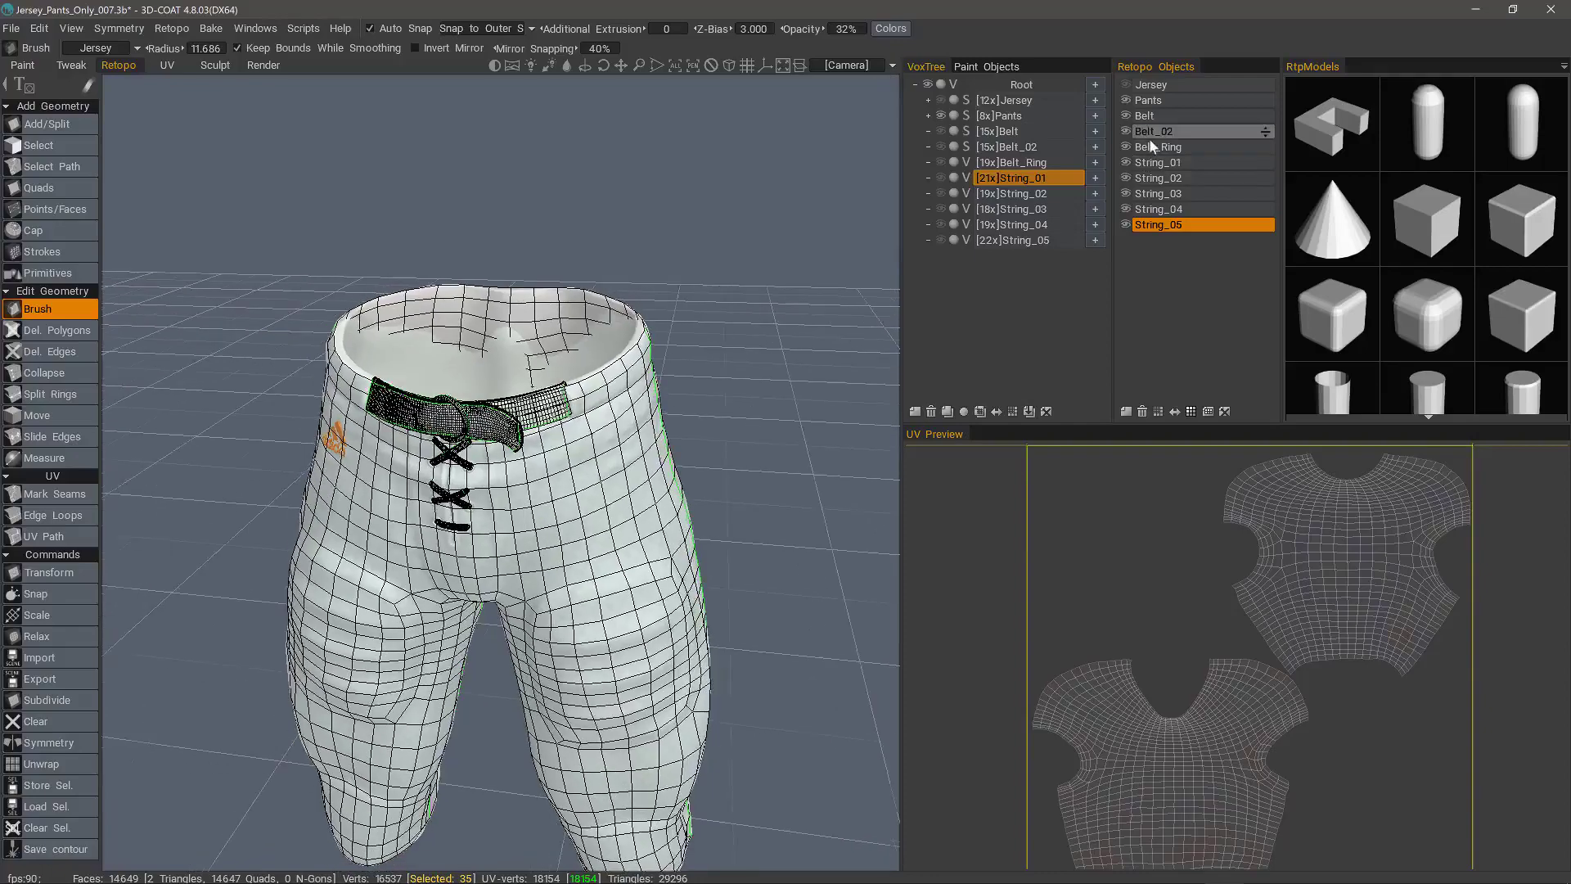
Hide the retopo meshes of both belts, the belt ring and all five strings, leaving only the Pants mesh shown
click(1124, 162)
click(1125, 178)
click(1125, 194)
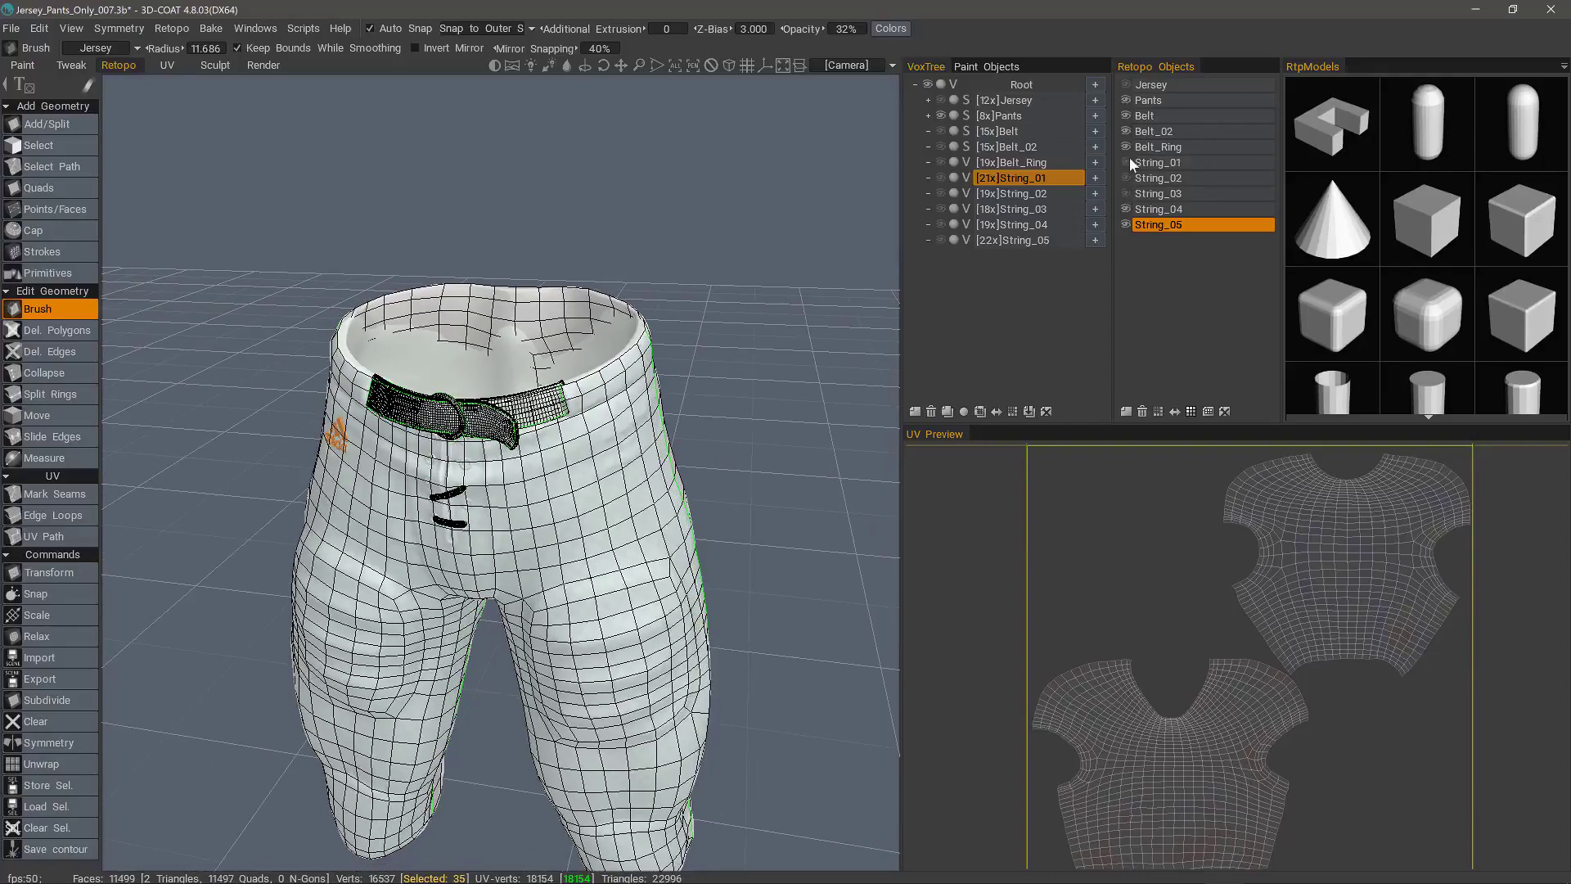
click(1127, 131)
click(1128, 147)
click(1127, 225)
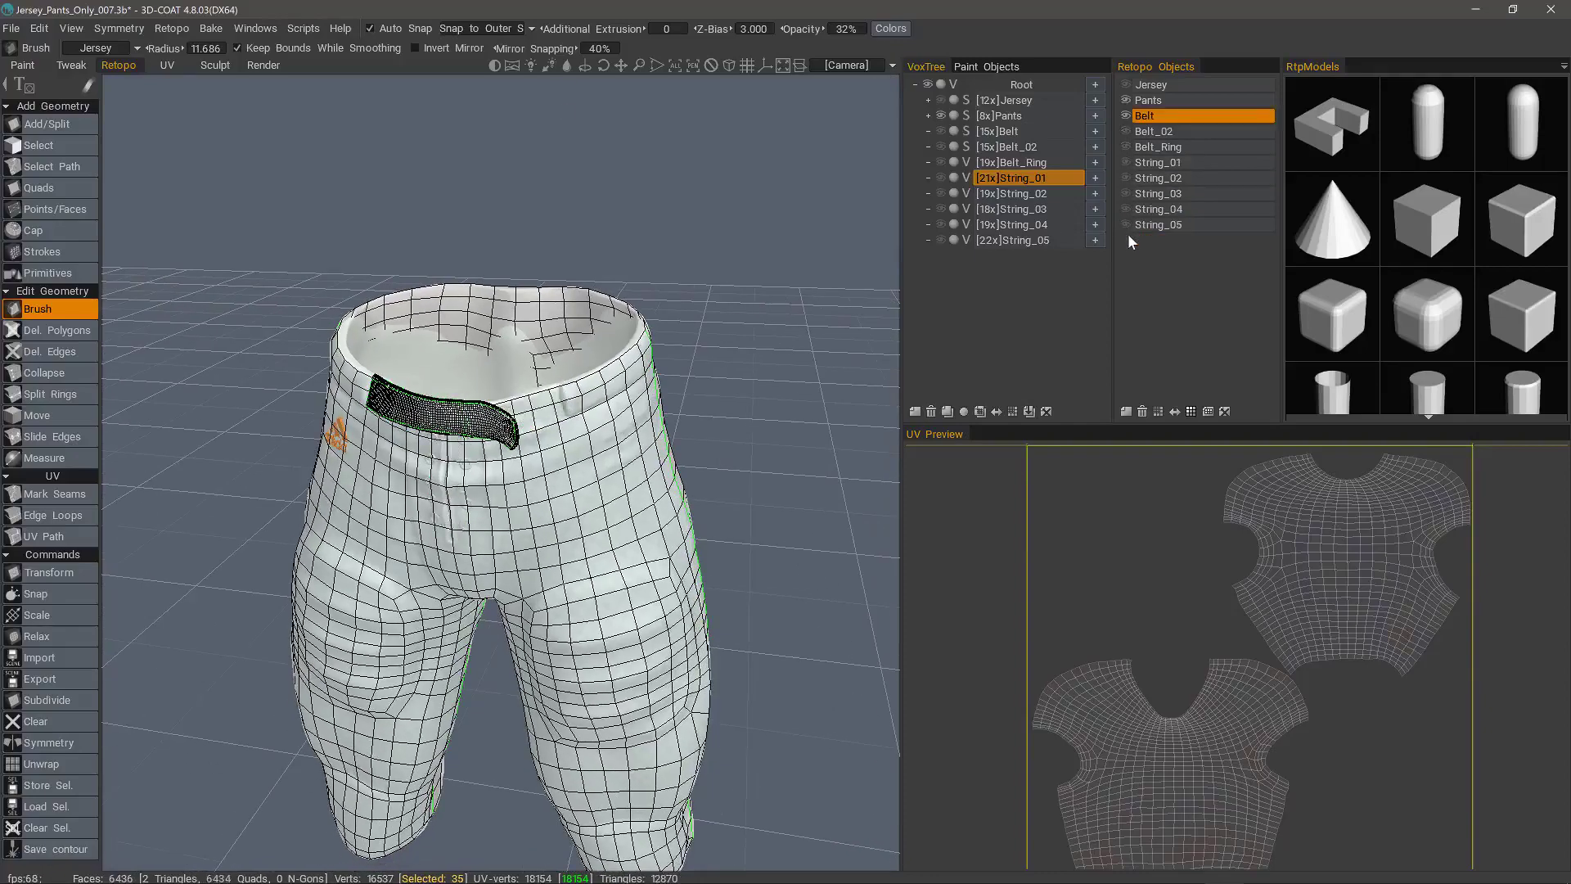
click(1057, 181)
click(1127, 115)
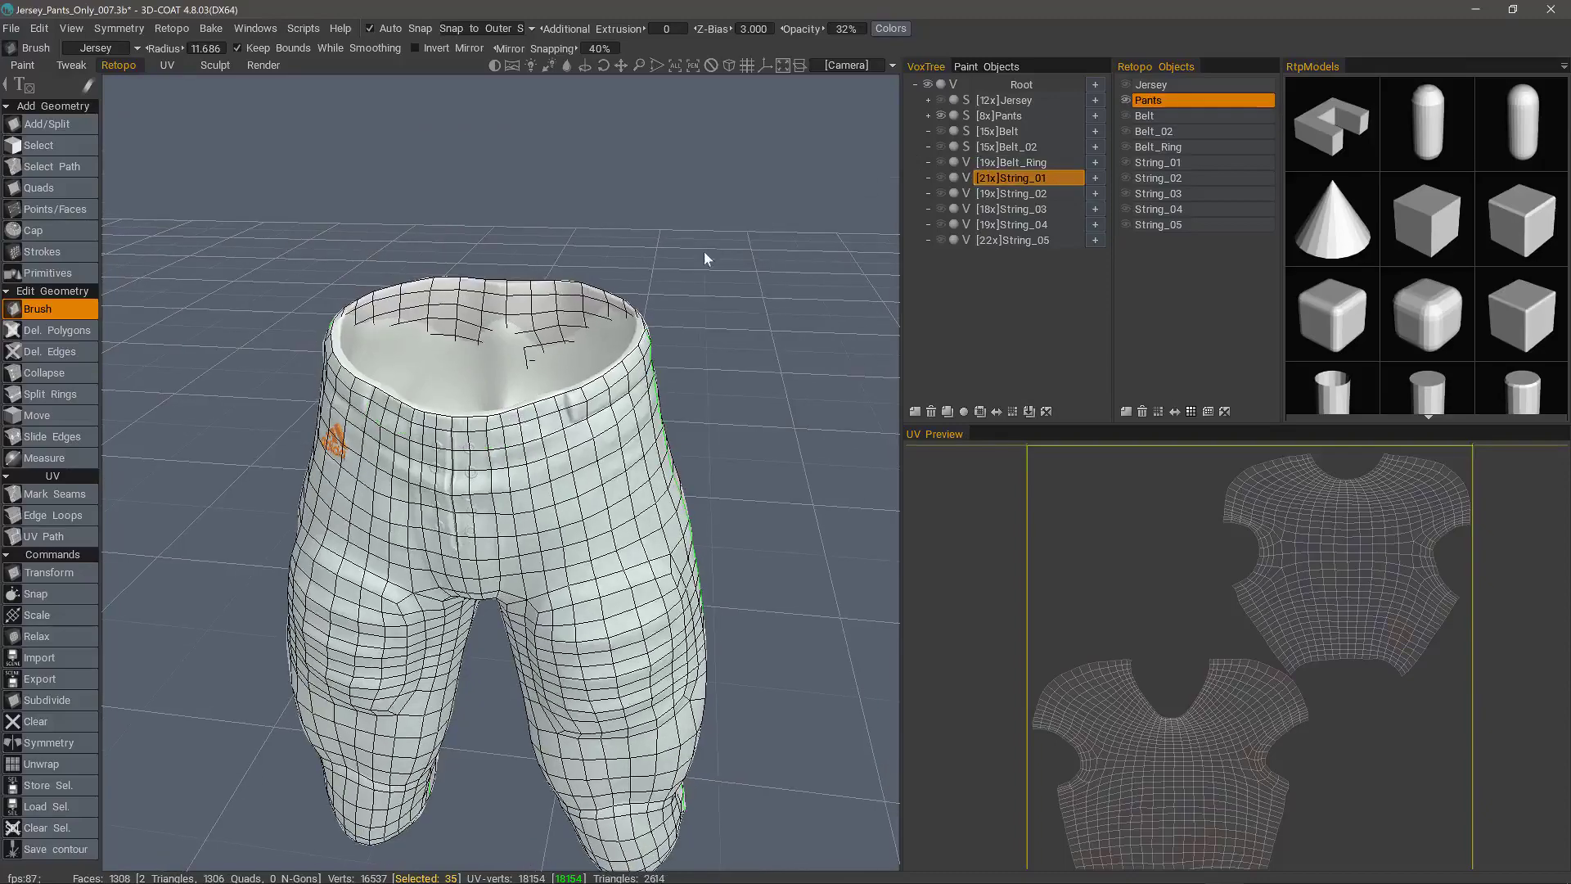
Bake the pants with a per-pixel normal map, scan depths 2 inside and 3 outside, no local occlusion, kept UVs and a 2048 × 2048 texture
mouse_move(794, 392)
alt+mouse_down()
mouse_move(852, 401)
mouse_move(777, 381)
alt+mouse_up()
click(219, 30)
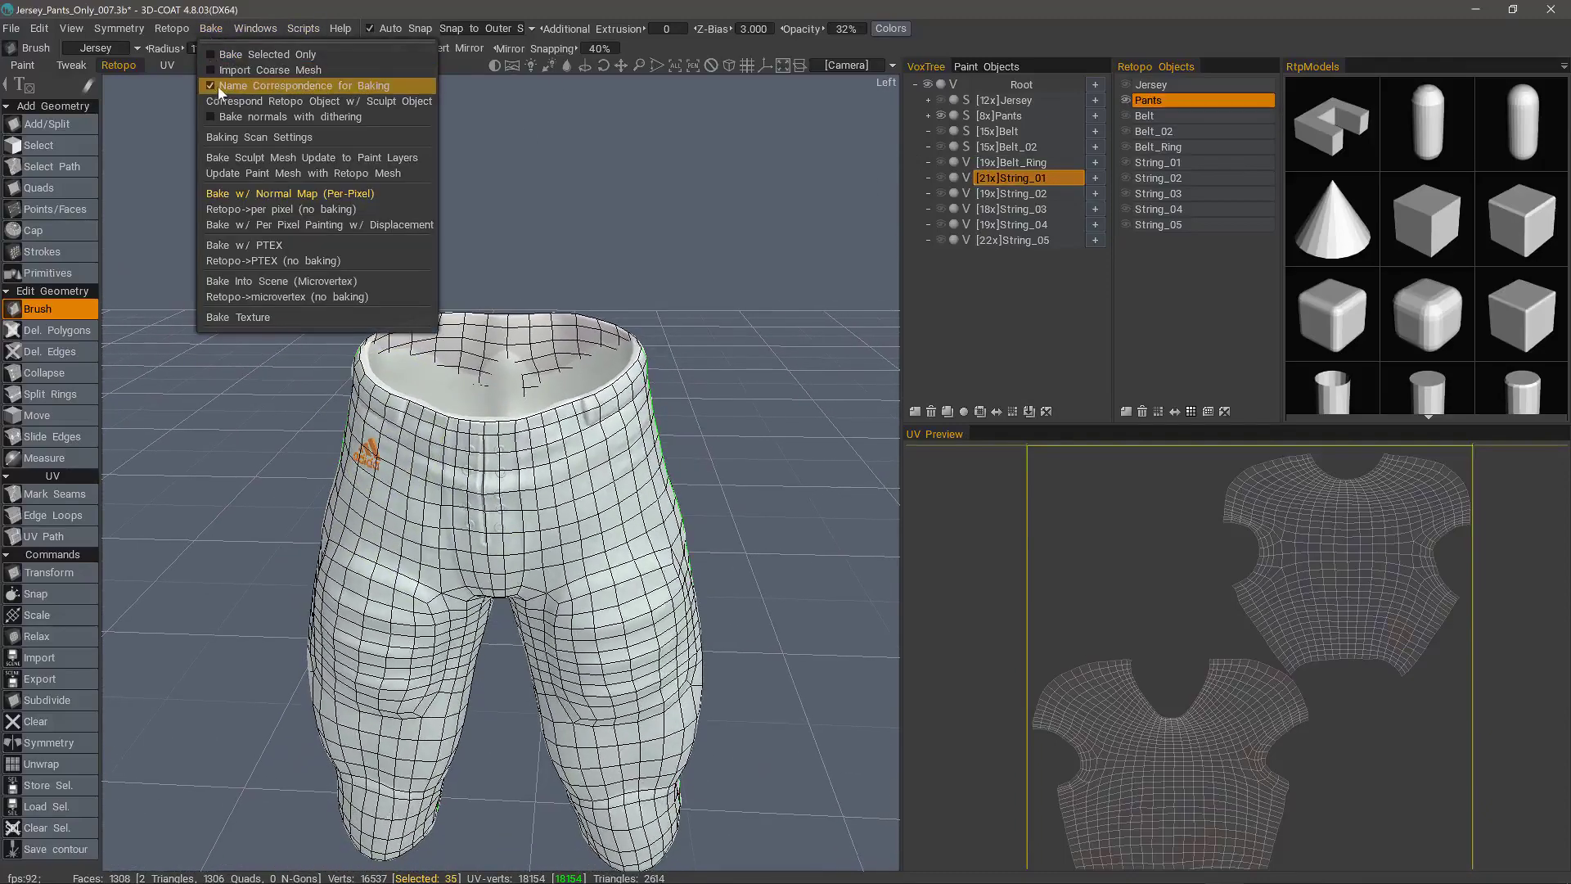
click(262, 194)
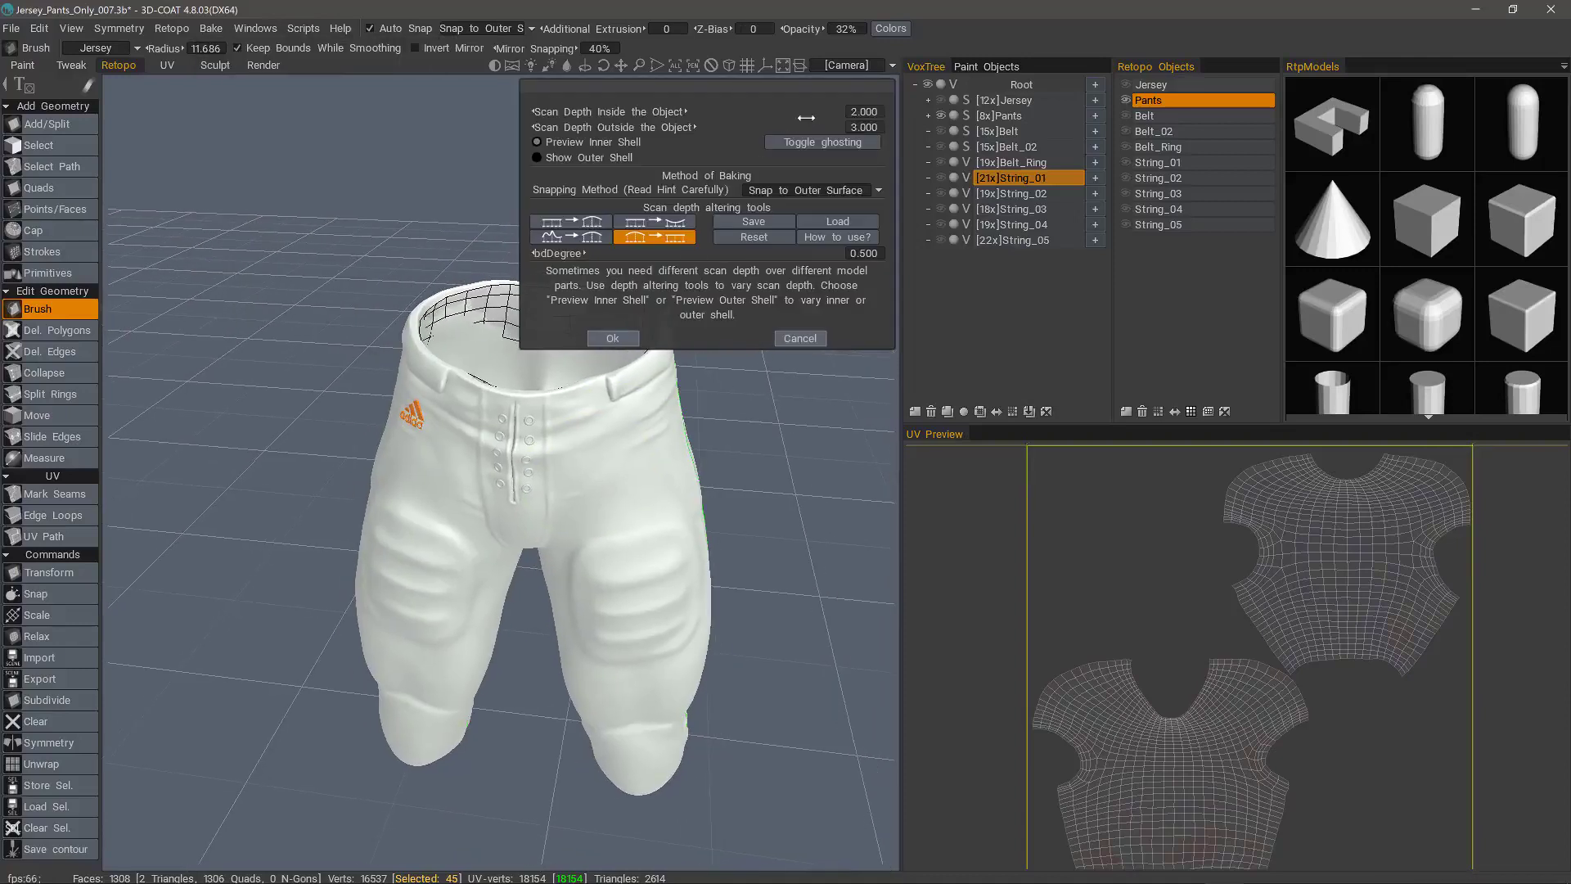
click(607, 338)
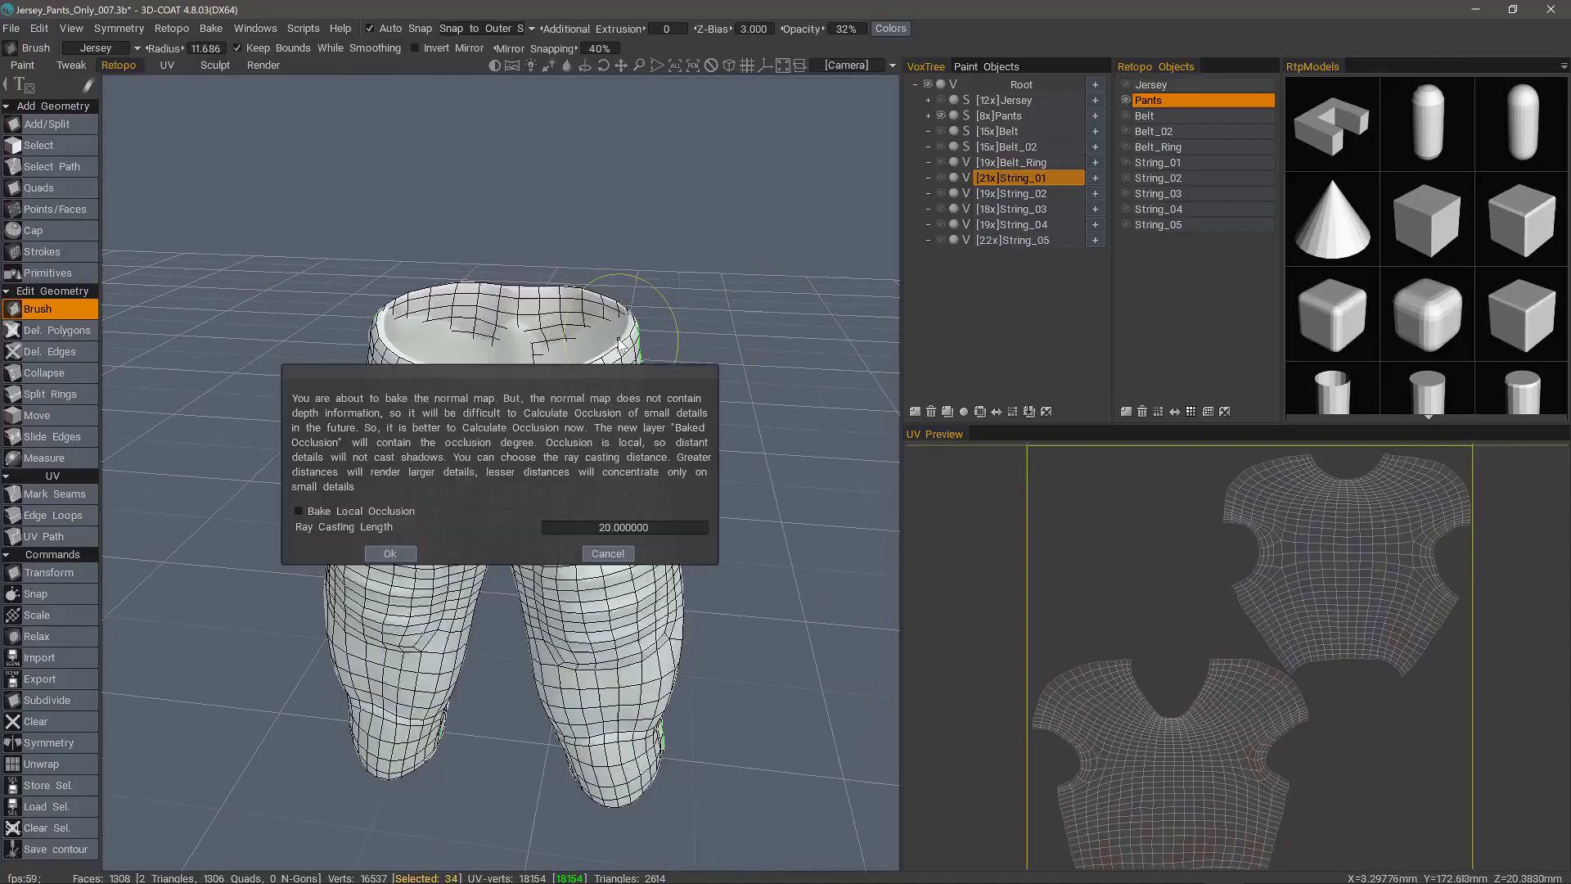
click(375, 555)
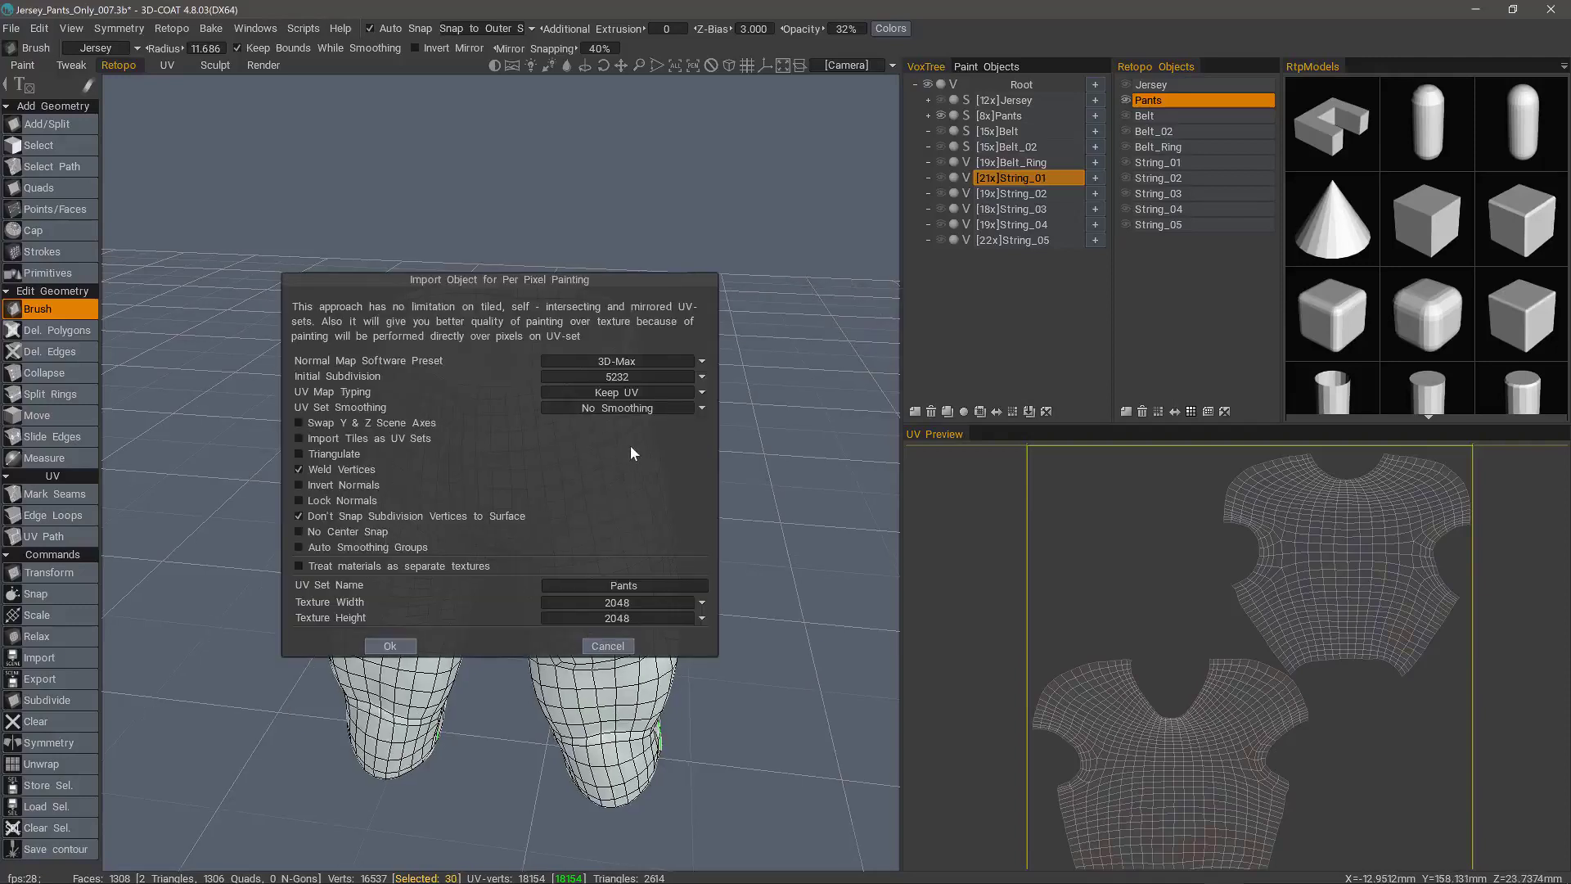
click(379, 648)
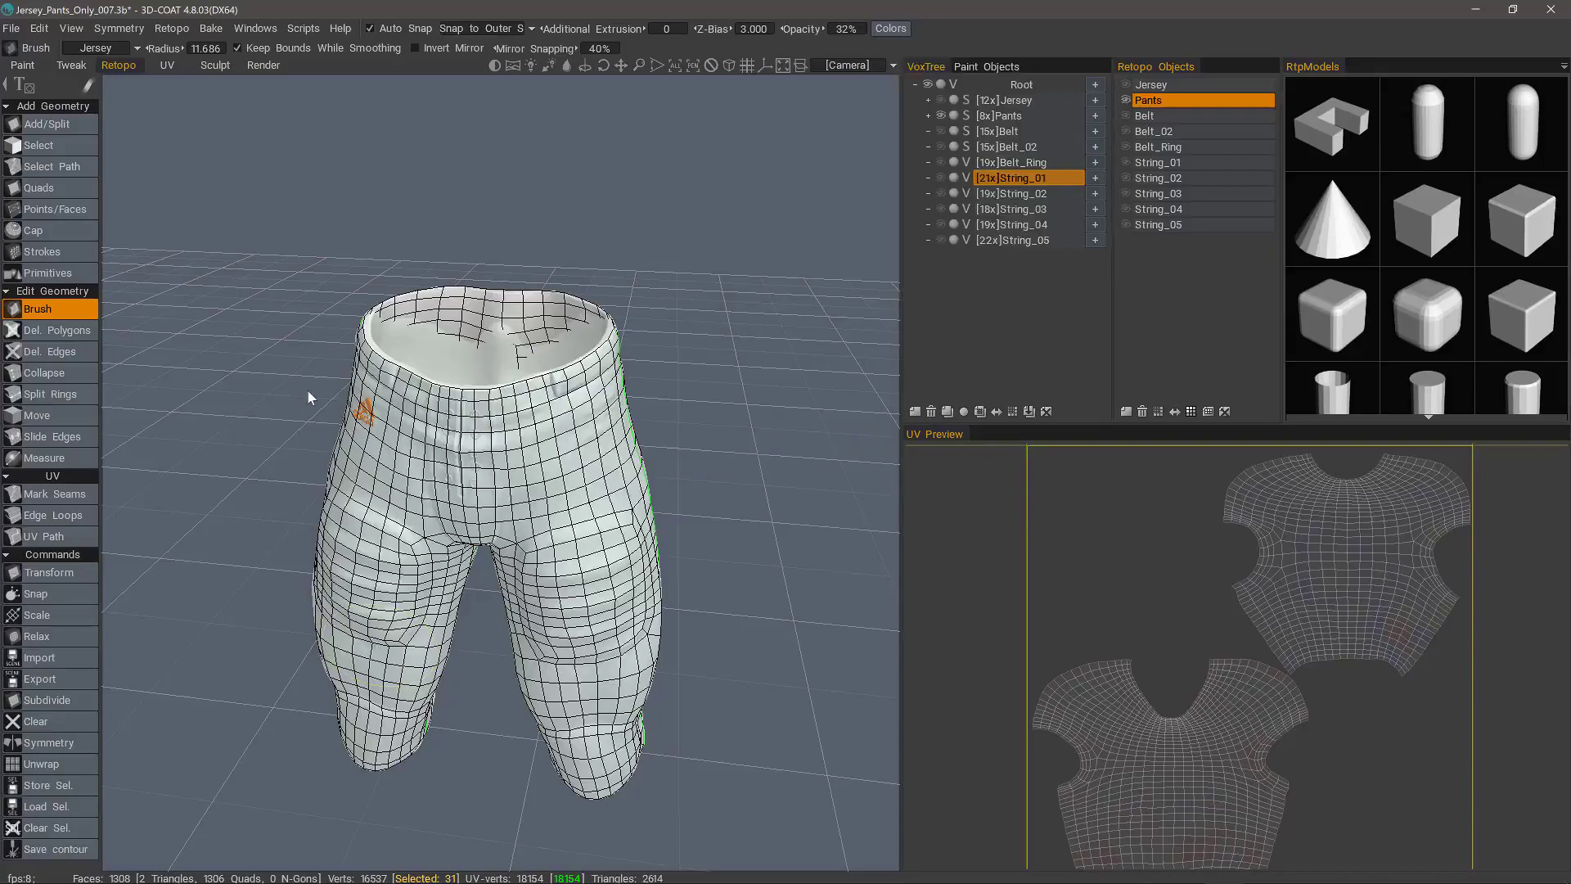
In the Paint room, view the baked pants together with the jersey, and hide both paint objects
click(41, 66)
drag(911, 472, 1161, 570)
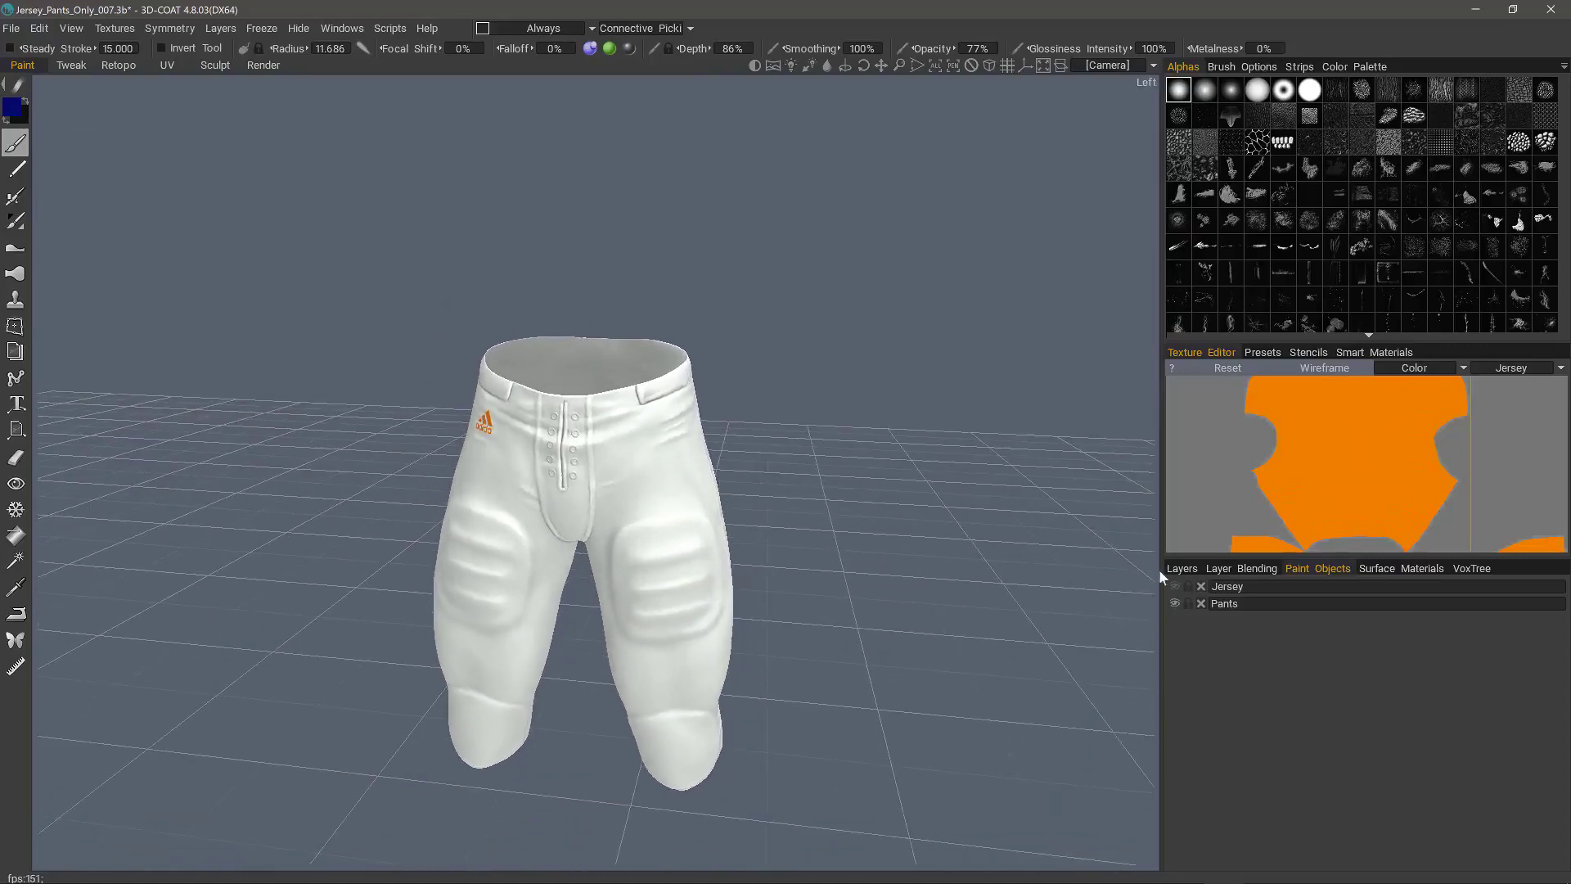
click(1175, 589)
key(shift+a)
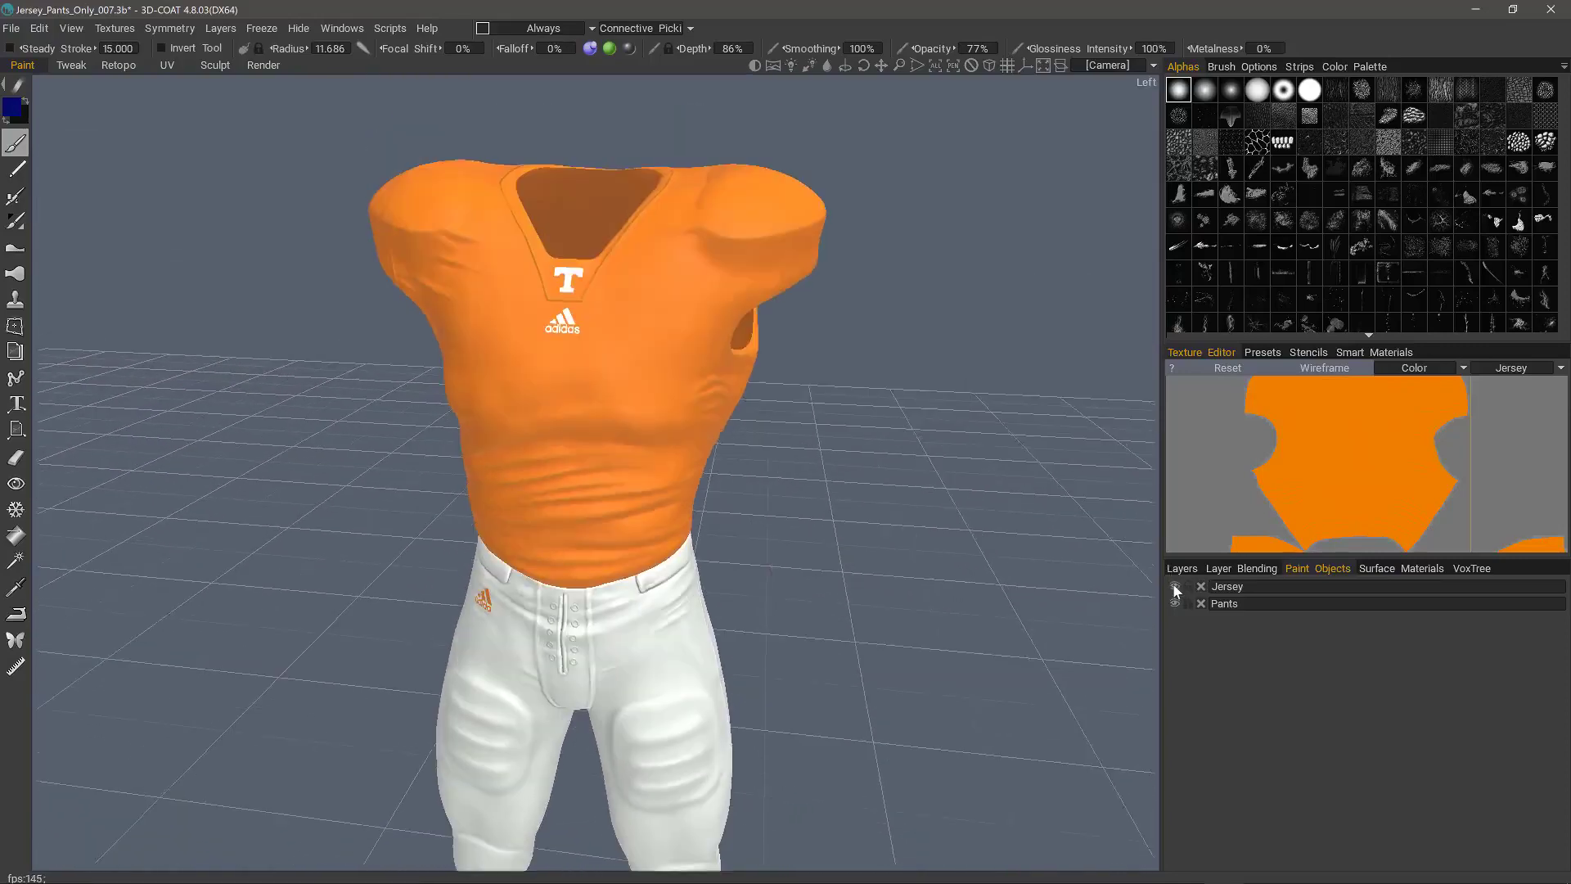
click(1175, 587)
click(1177, 604)
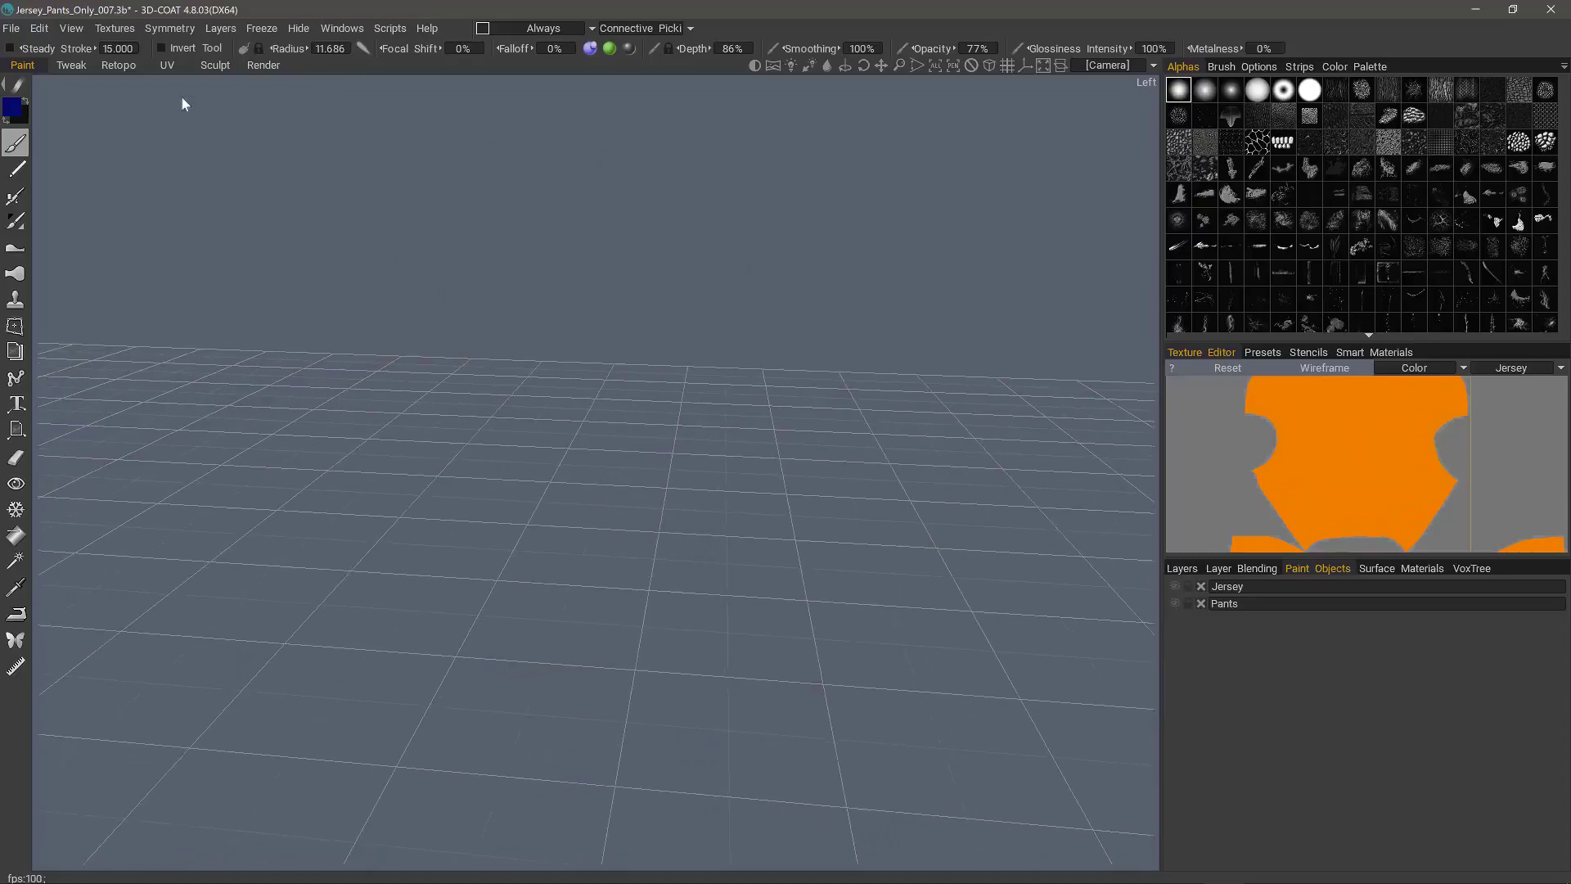
Return to the Retopo room, hide the Pants sculpt volume and show the volumes of both belts, the belt ring and all five strings
click(118, 65)
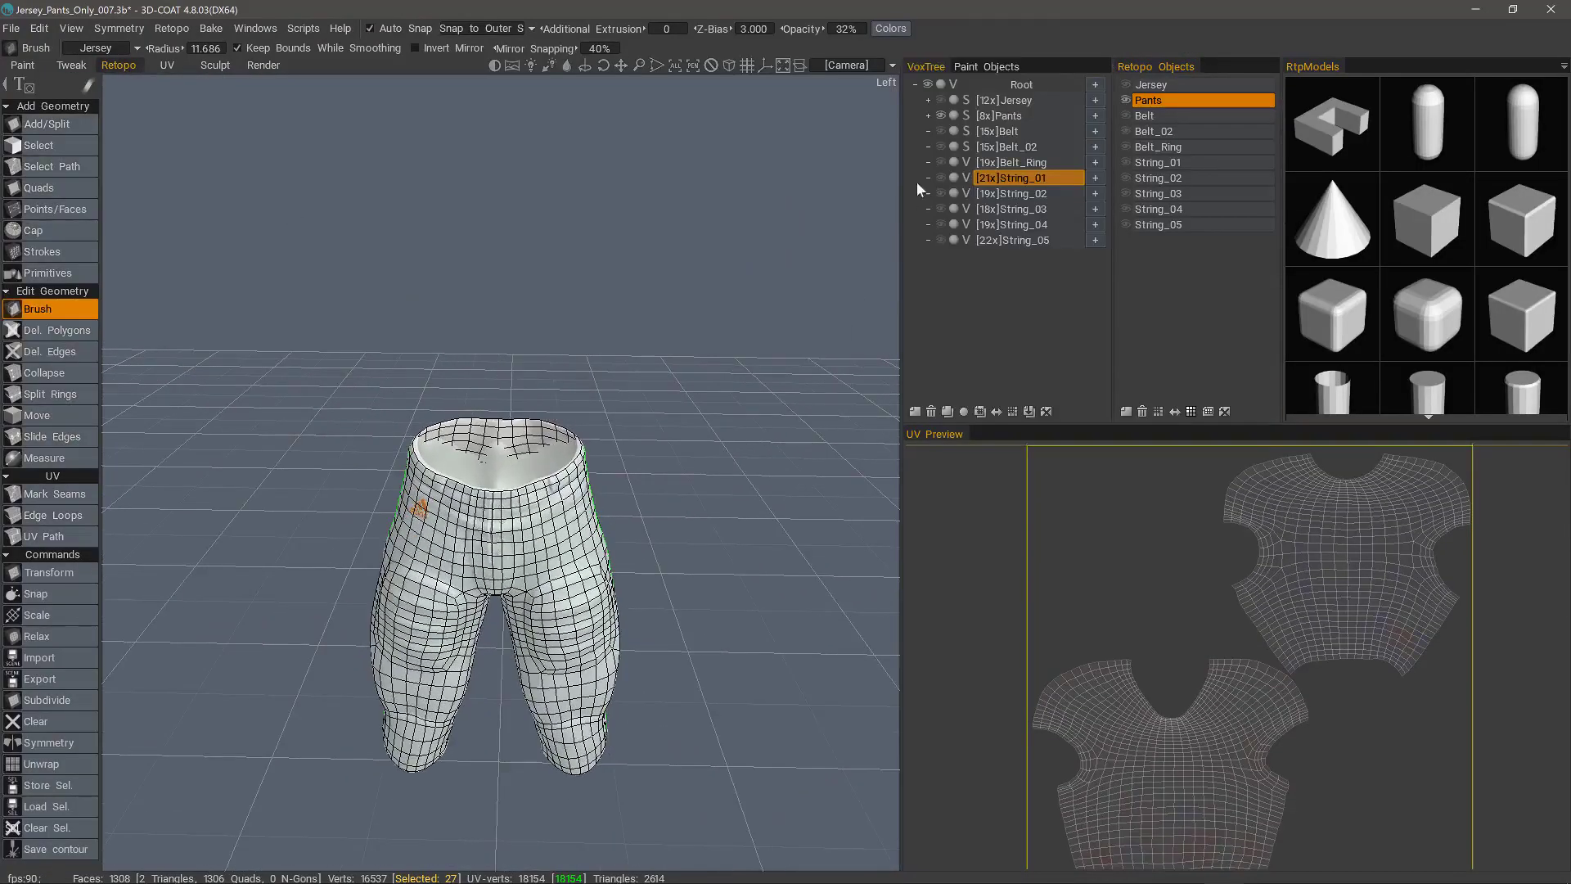
click(940, 115)
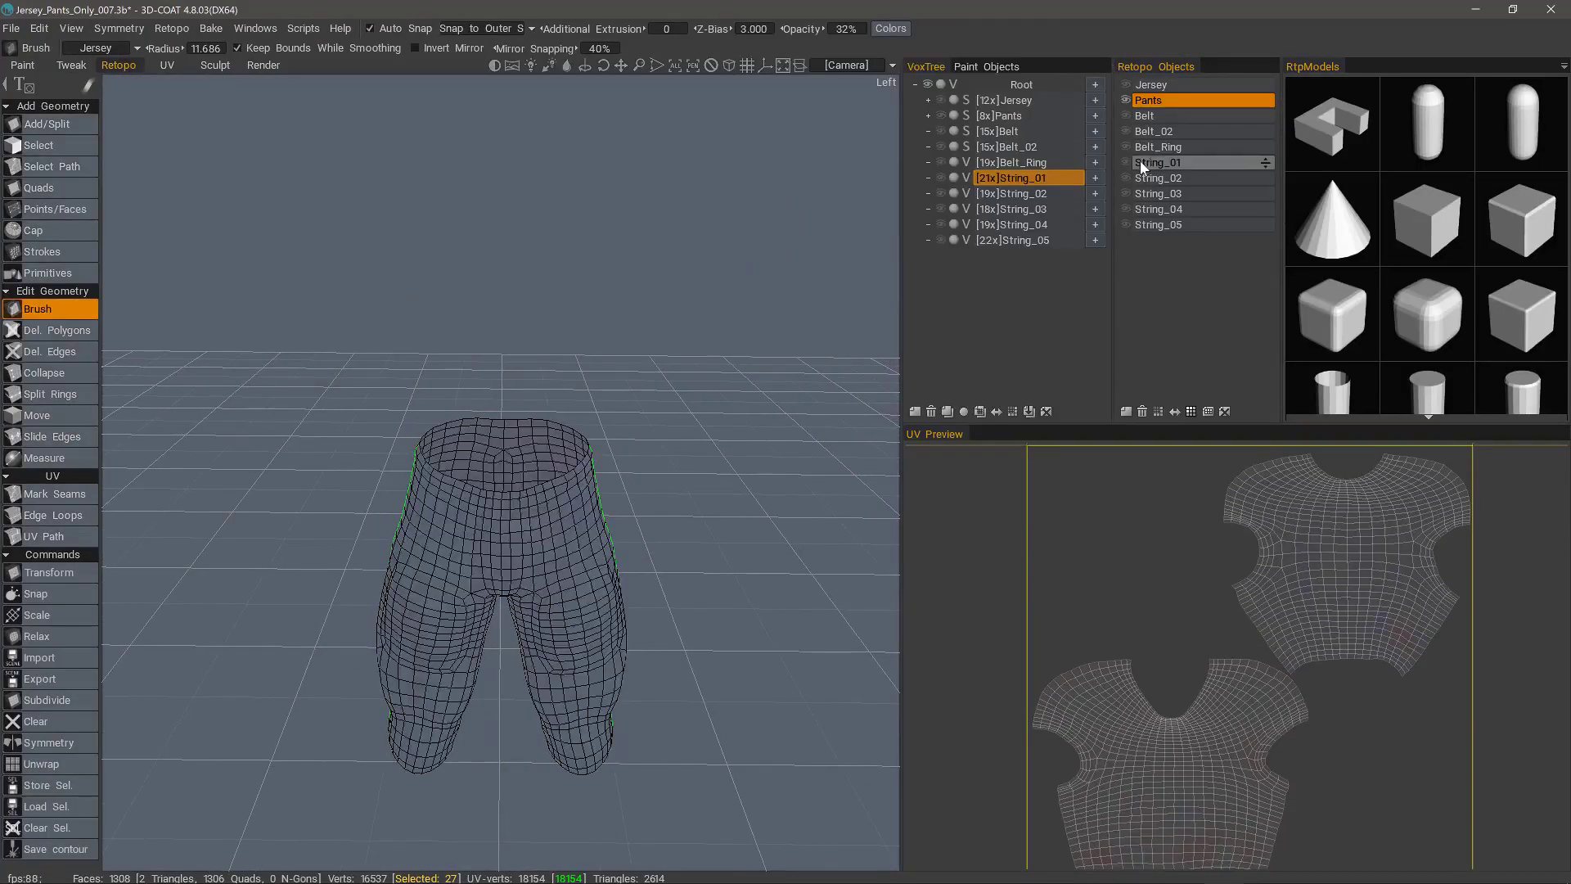
click(940, 130)
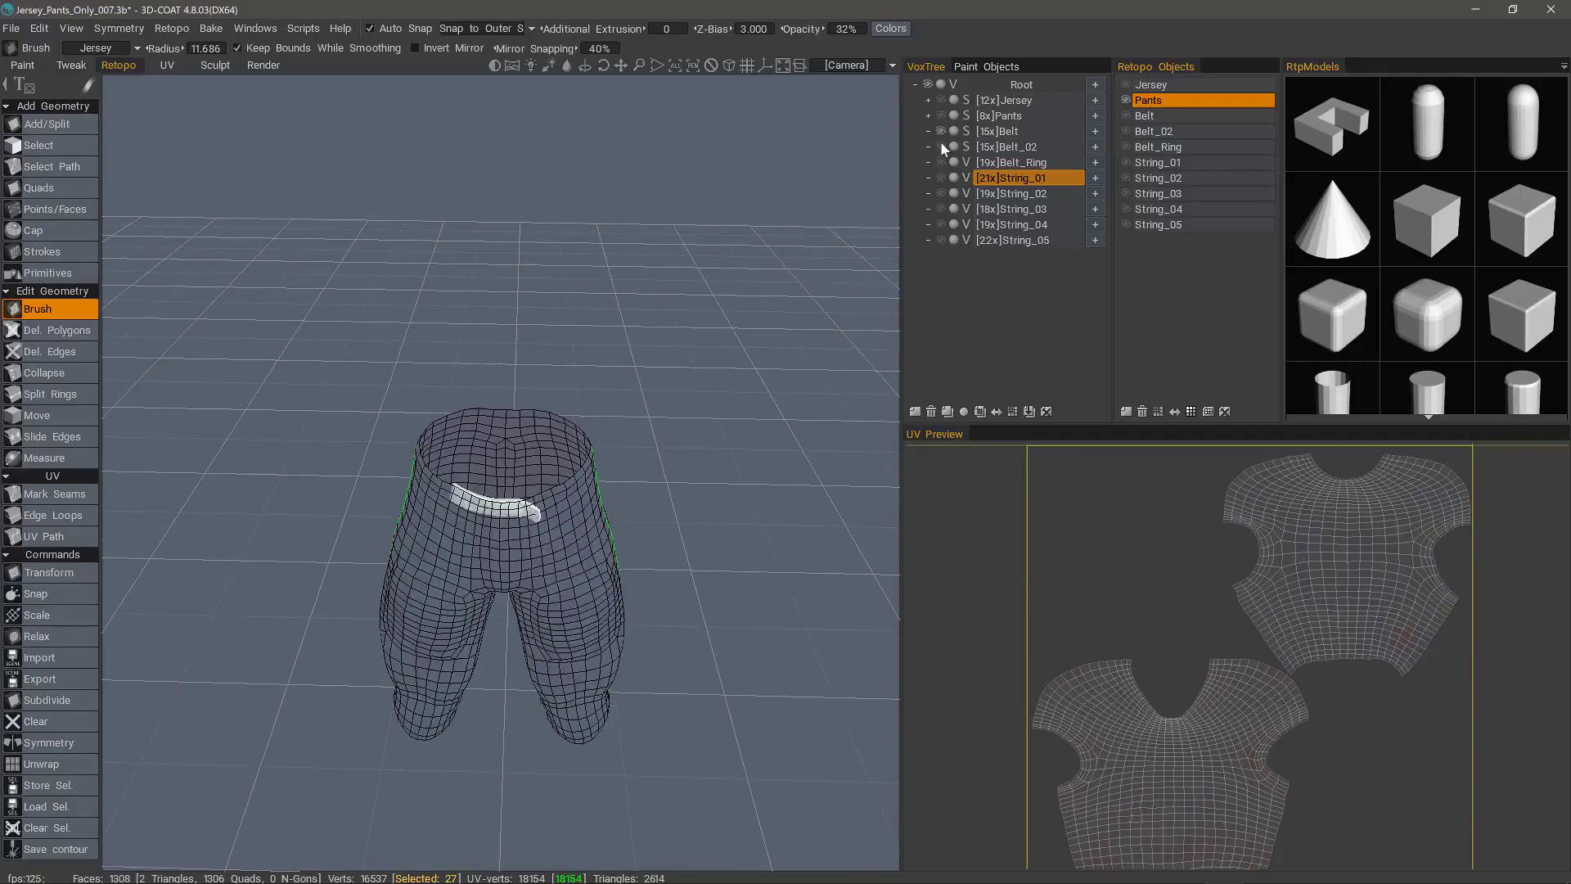
click(941, 147)
Hide the Pants retopo mesh and show the retopo meshes of both belts, the belt ring and all five strings
click(1127, 116)
click(1128, 100)
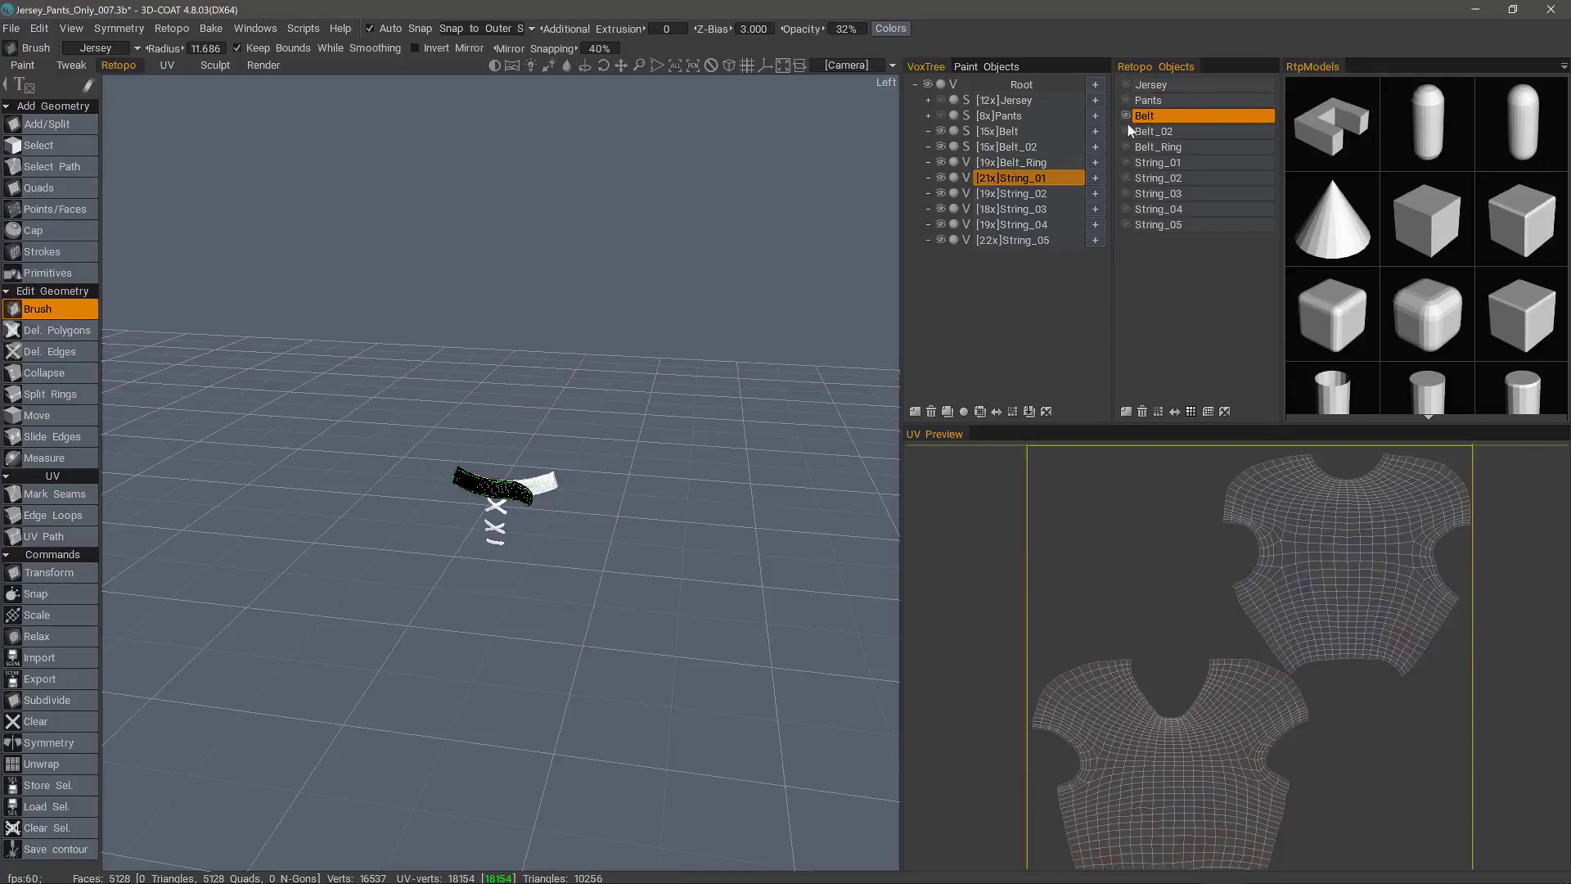
click(1127, 131)
click(1126, 146)
click(1126, 162)
click(1126, 178)
click(1126, 193)
click(1126, 208)
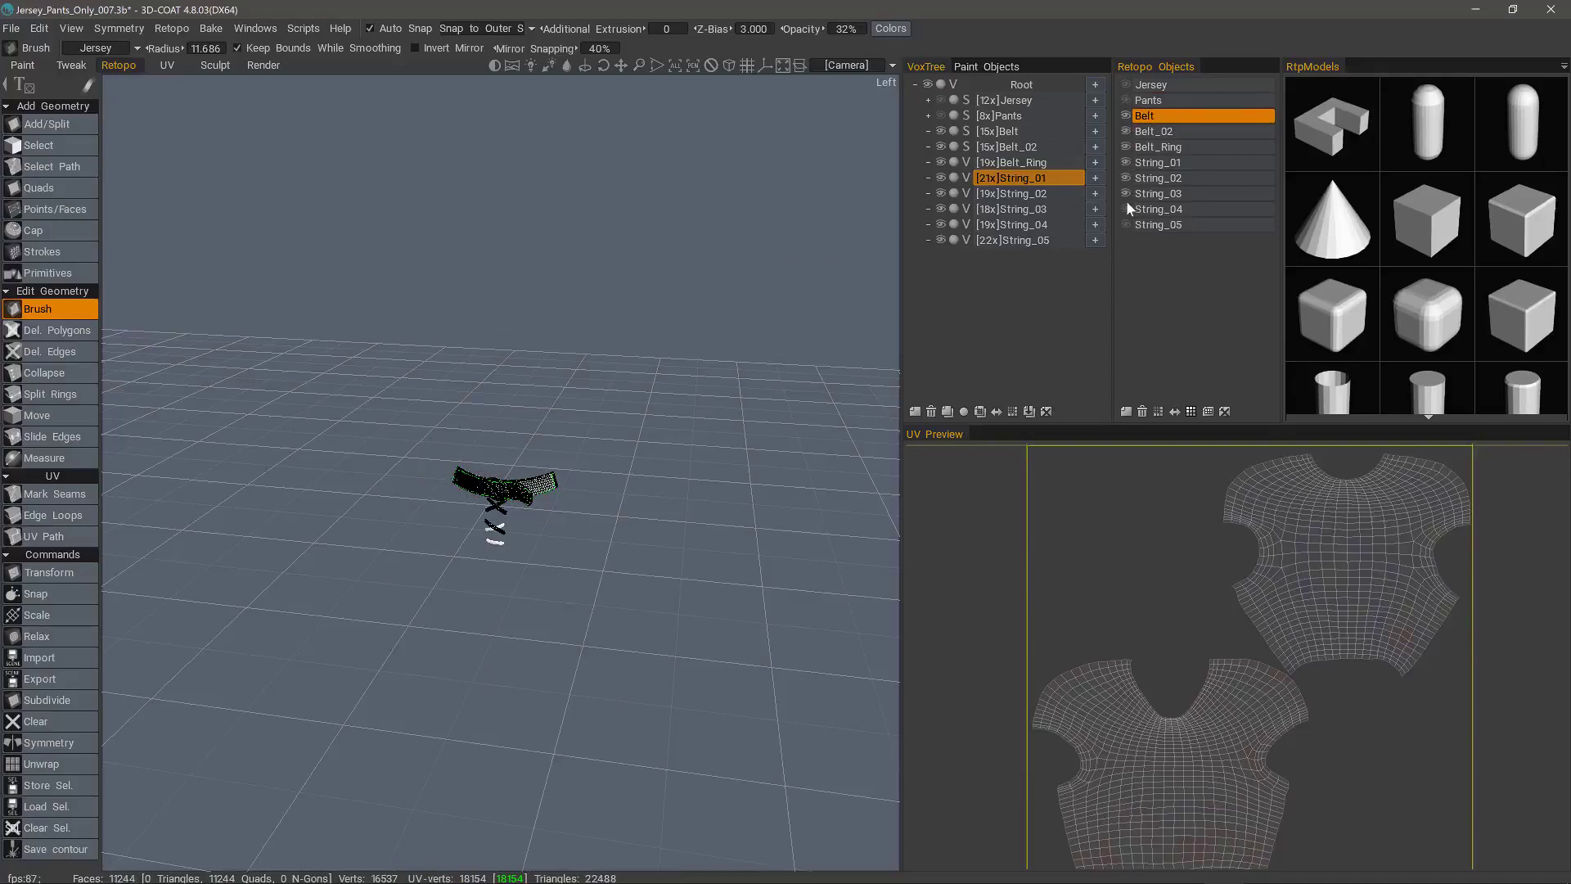
click(1126, 224)
scroll(430, 194, up, 6)
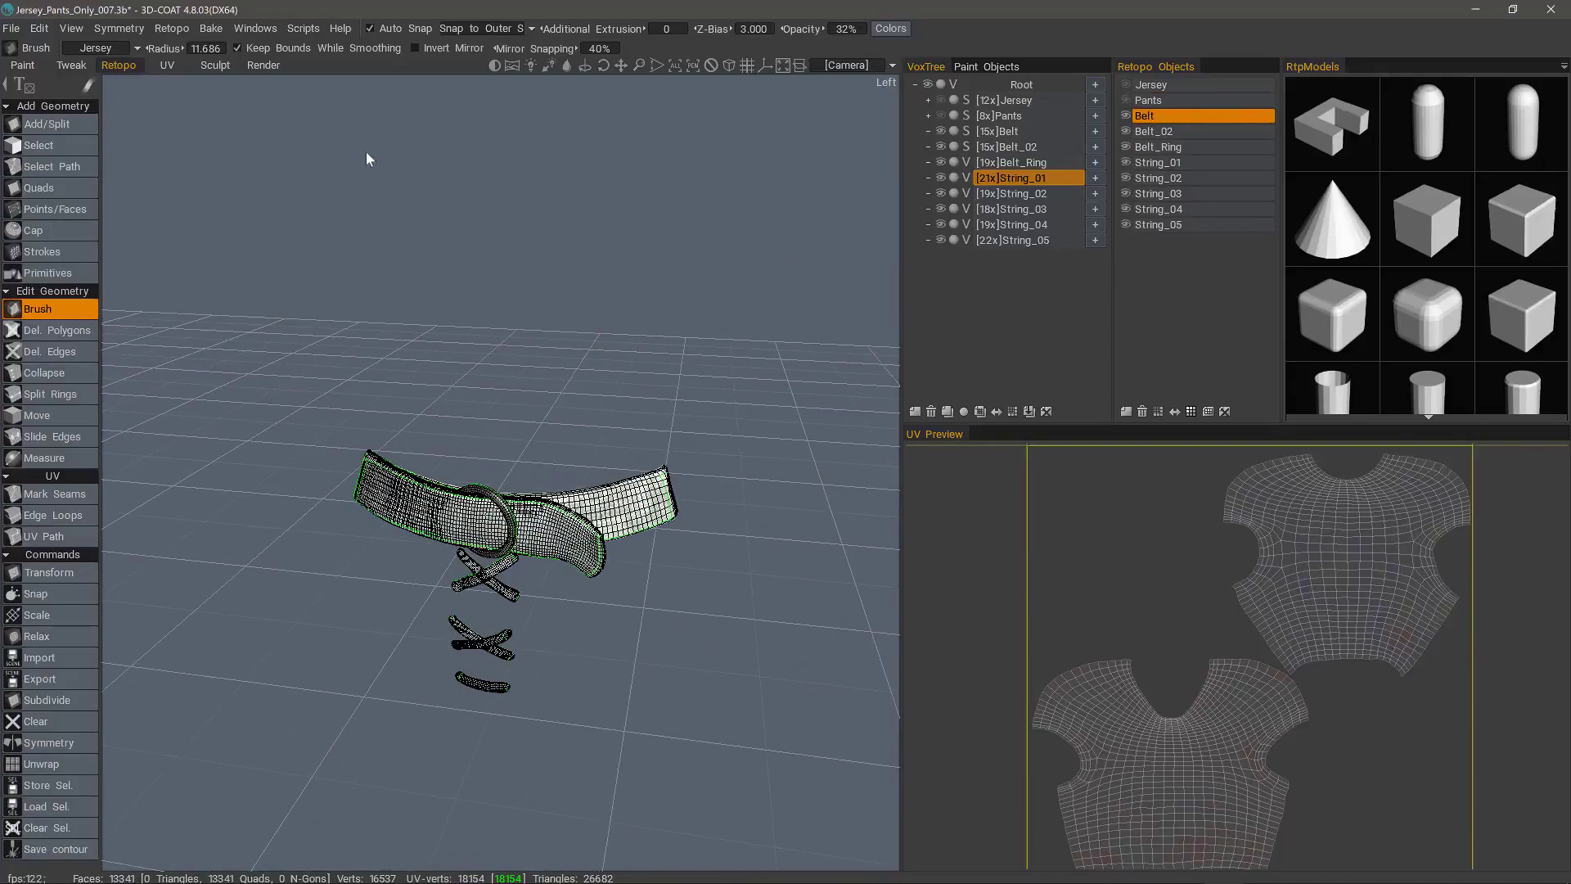
Open the baking scan settings for the belts and strings and set scan depths of 0.5 inside and 1 outside the object
click(212, 29)
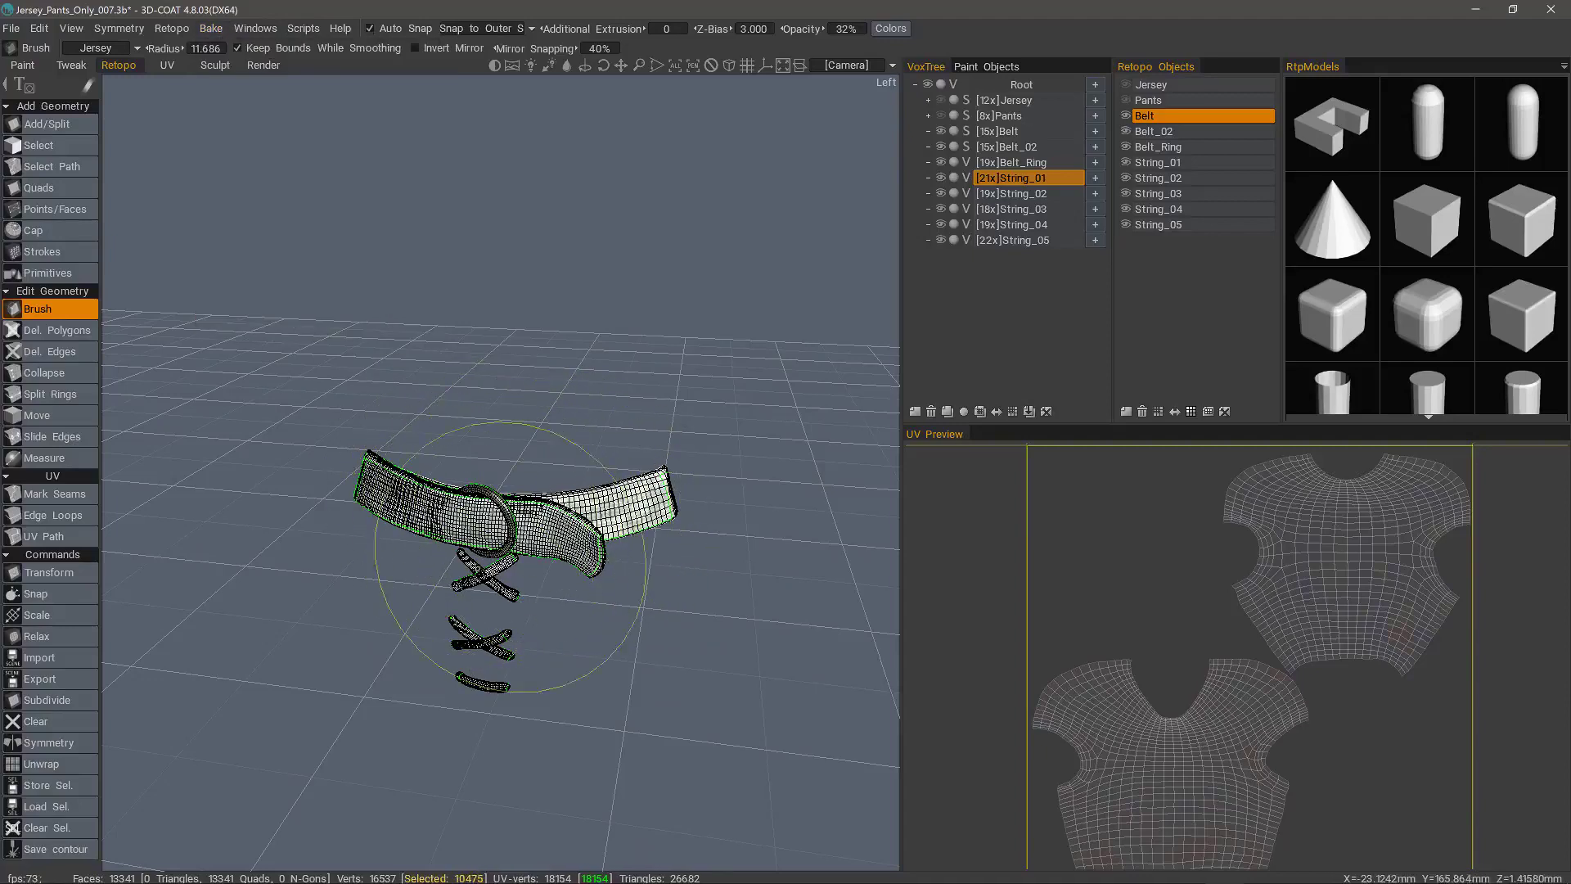
click(212, 29)
click(252, 137)
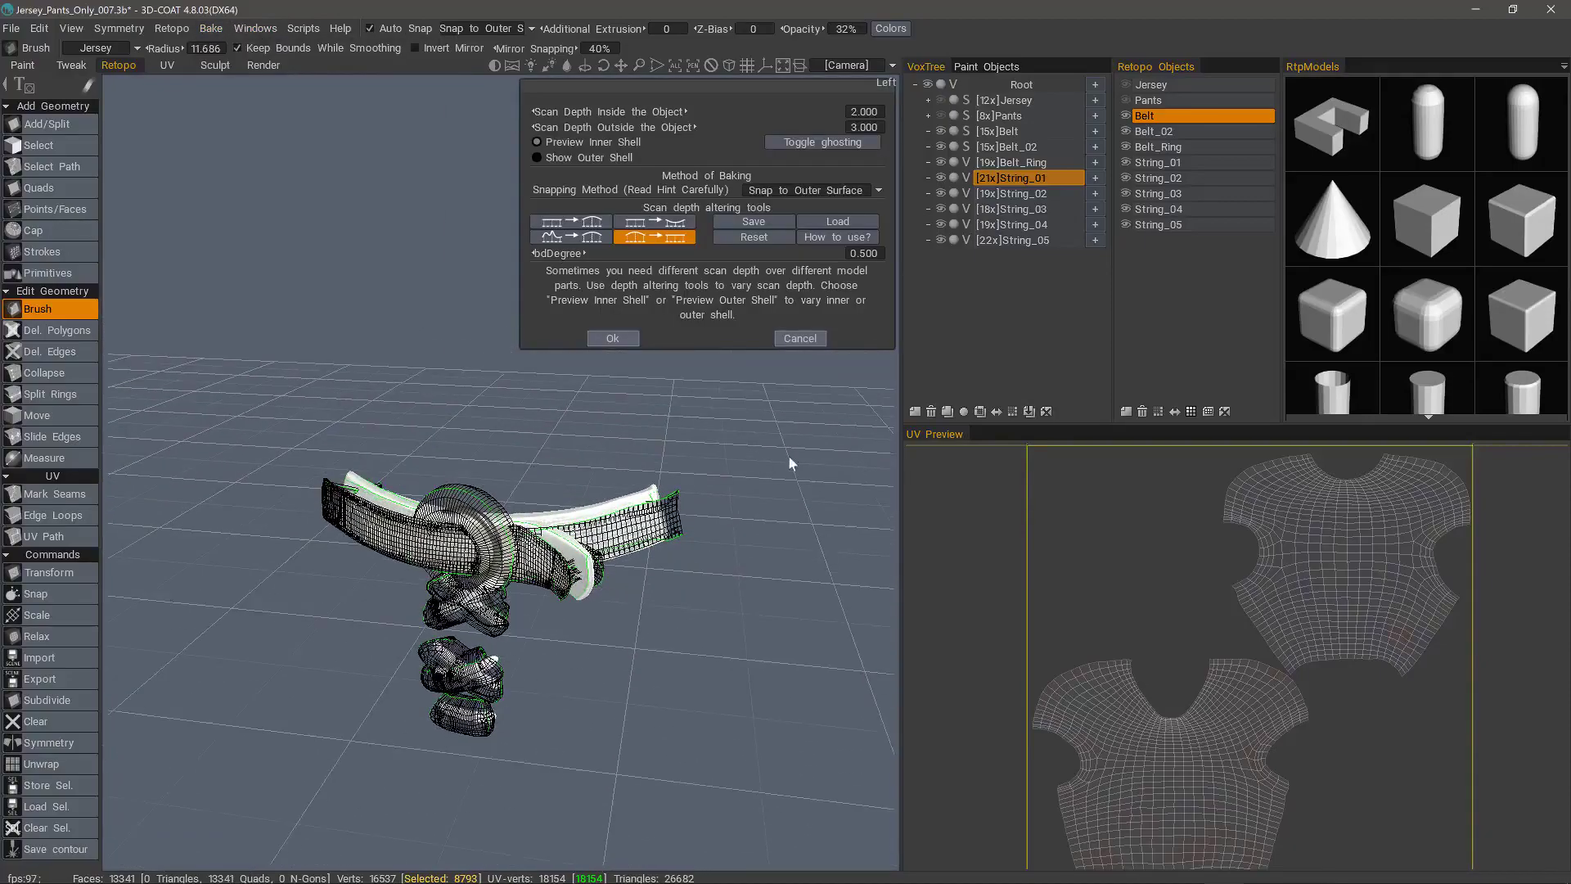
drag(790, 463, 907, 277)
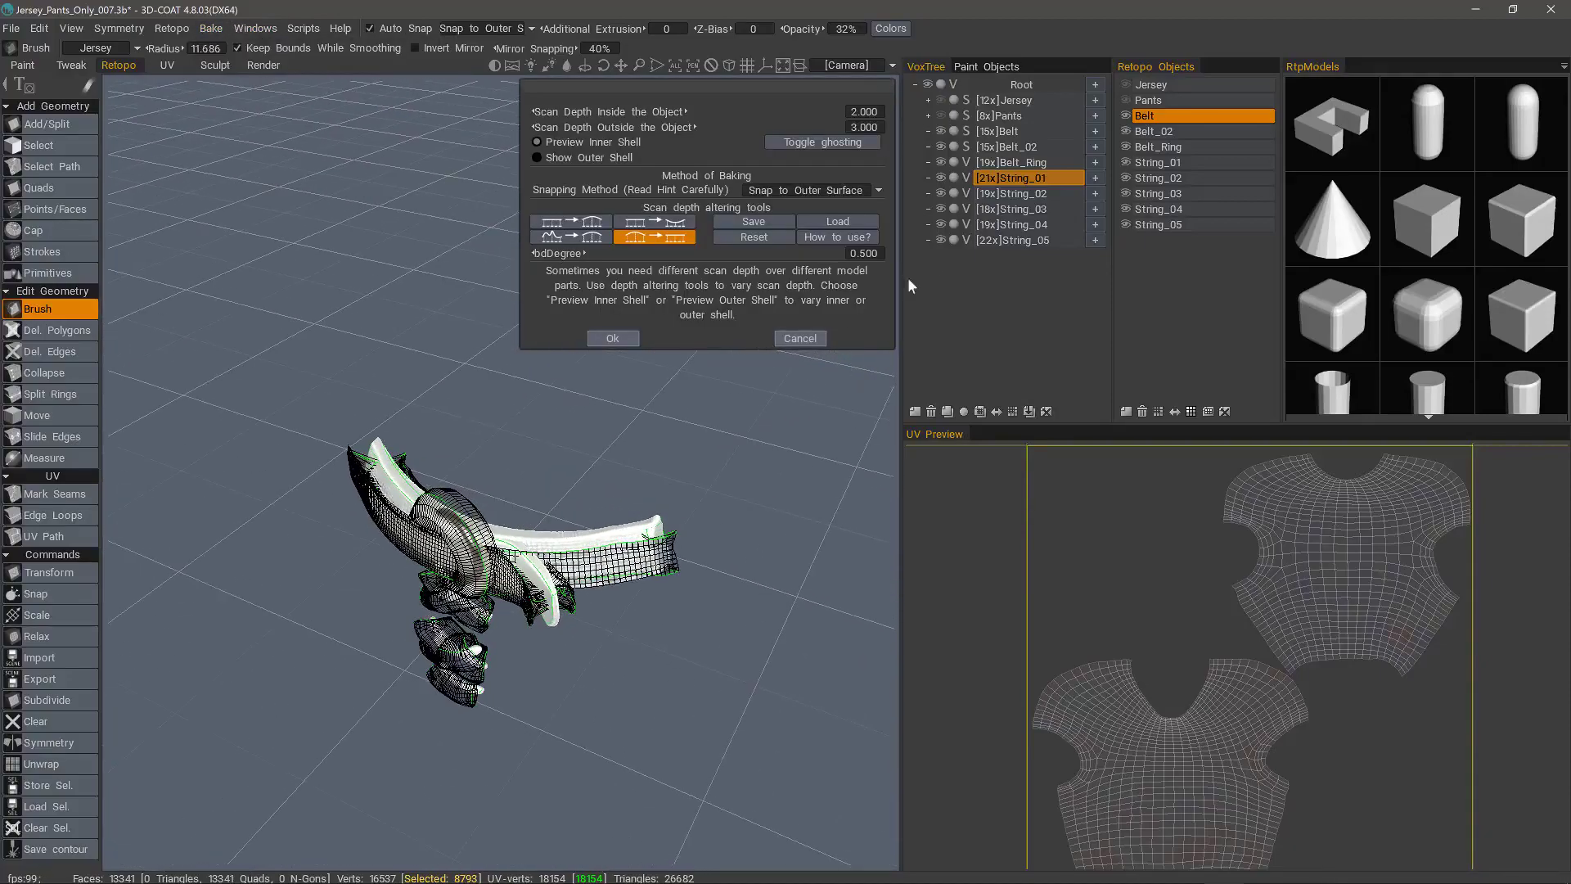
click(859, 127)
click(901, 128)
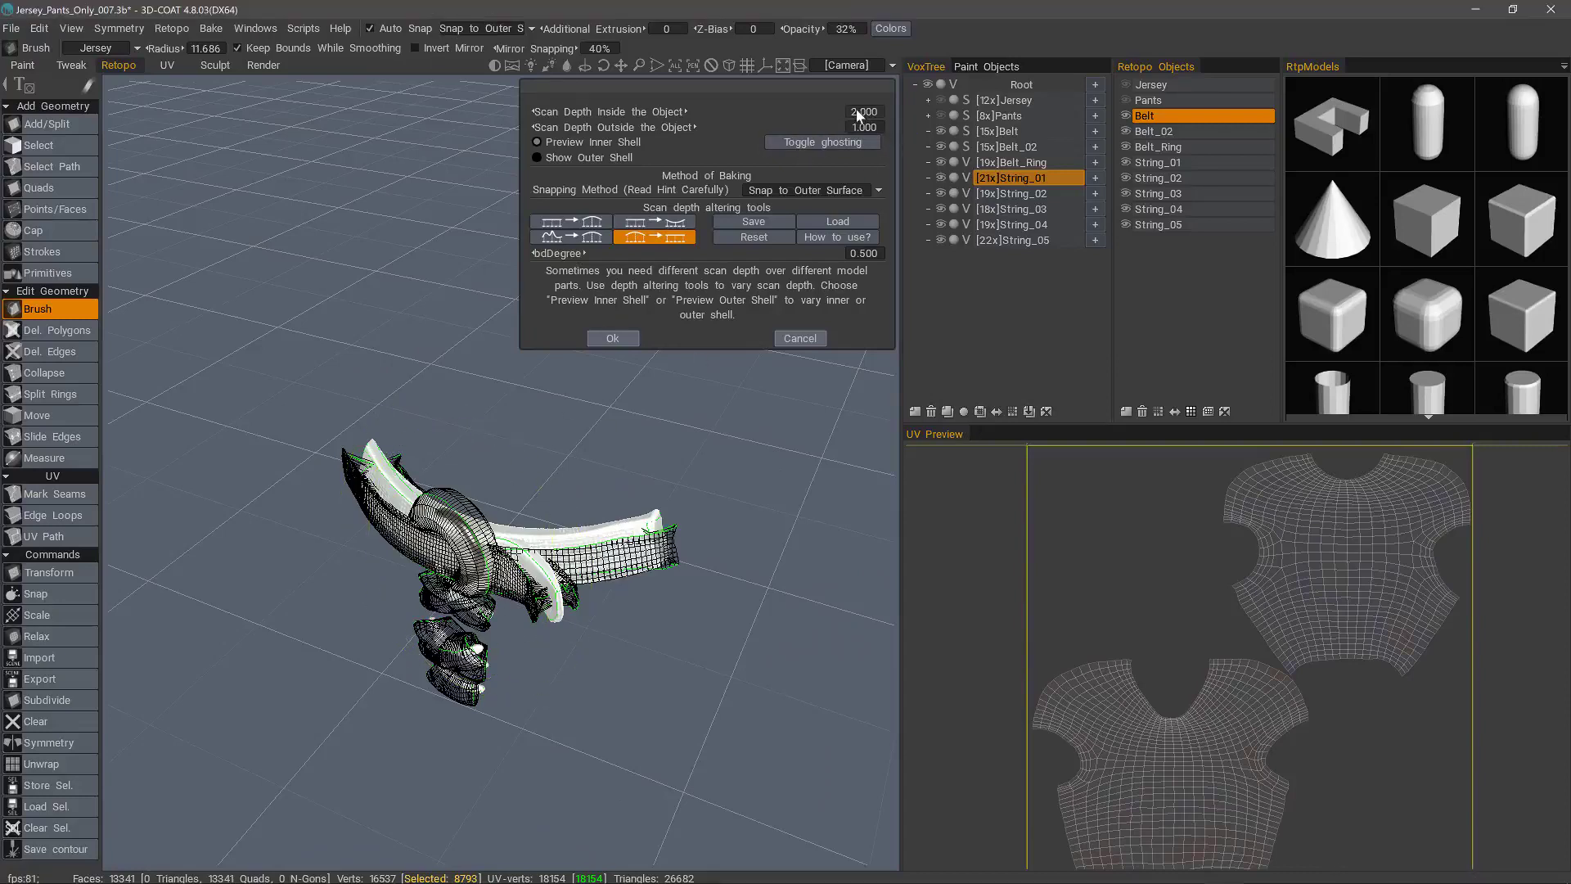
click(869, 112)
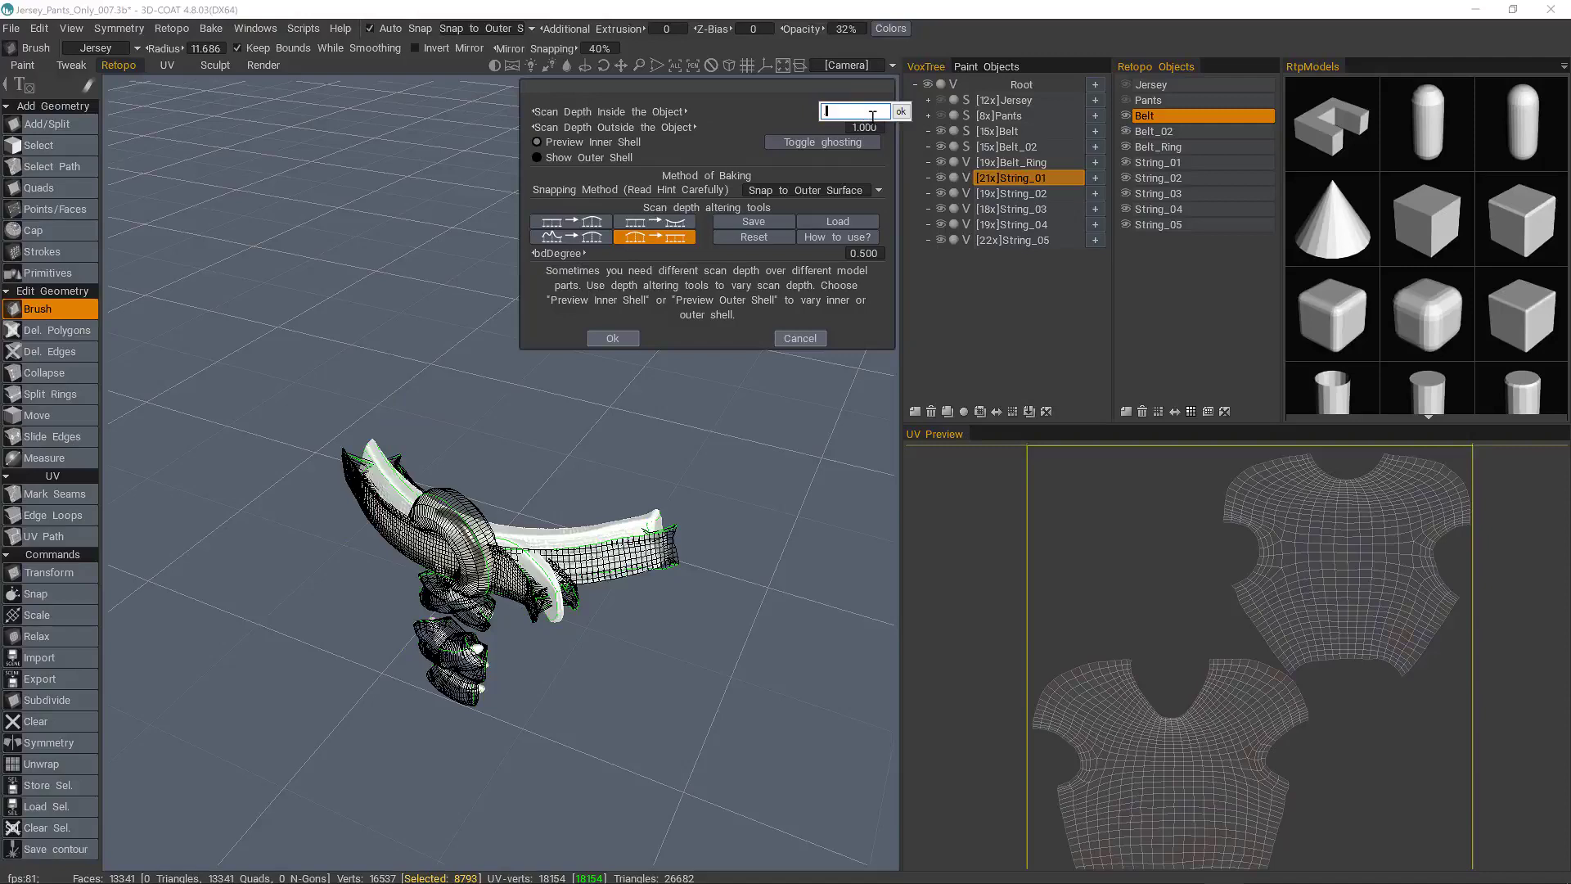
text(0.5)
key(Return)
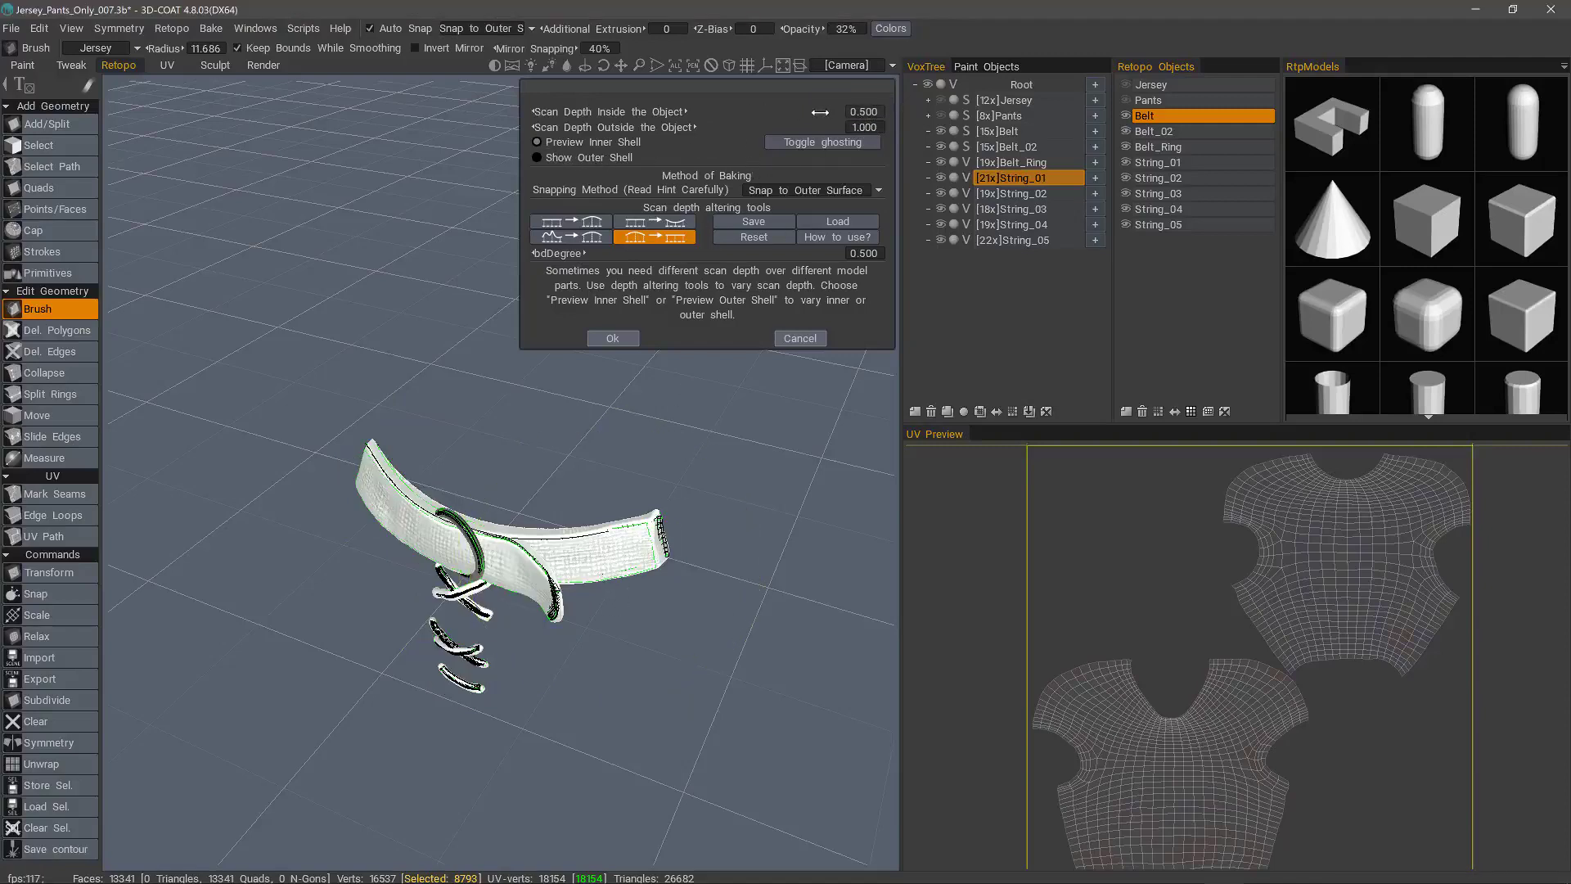
mouse_move(820, 112)
mouse_down()
mouse_move(807, 117)
mouse_move(820, 118)
mouse_up()
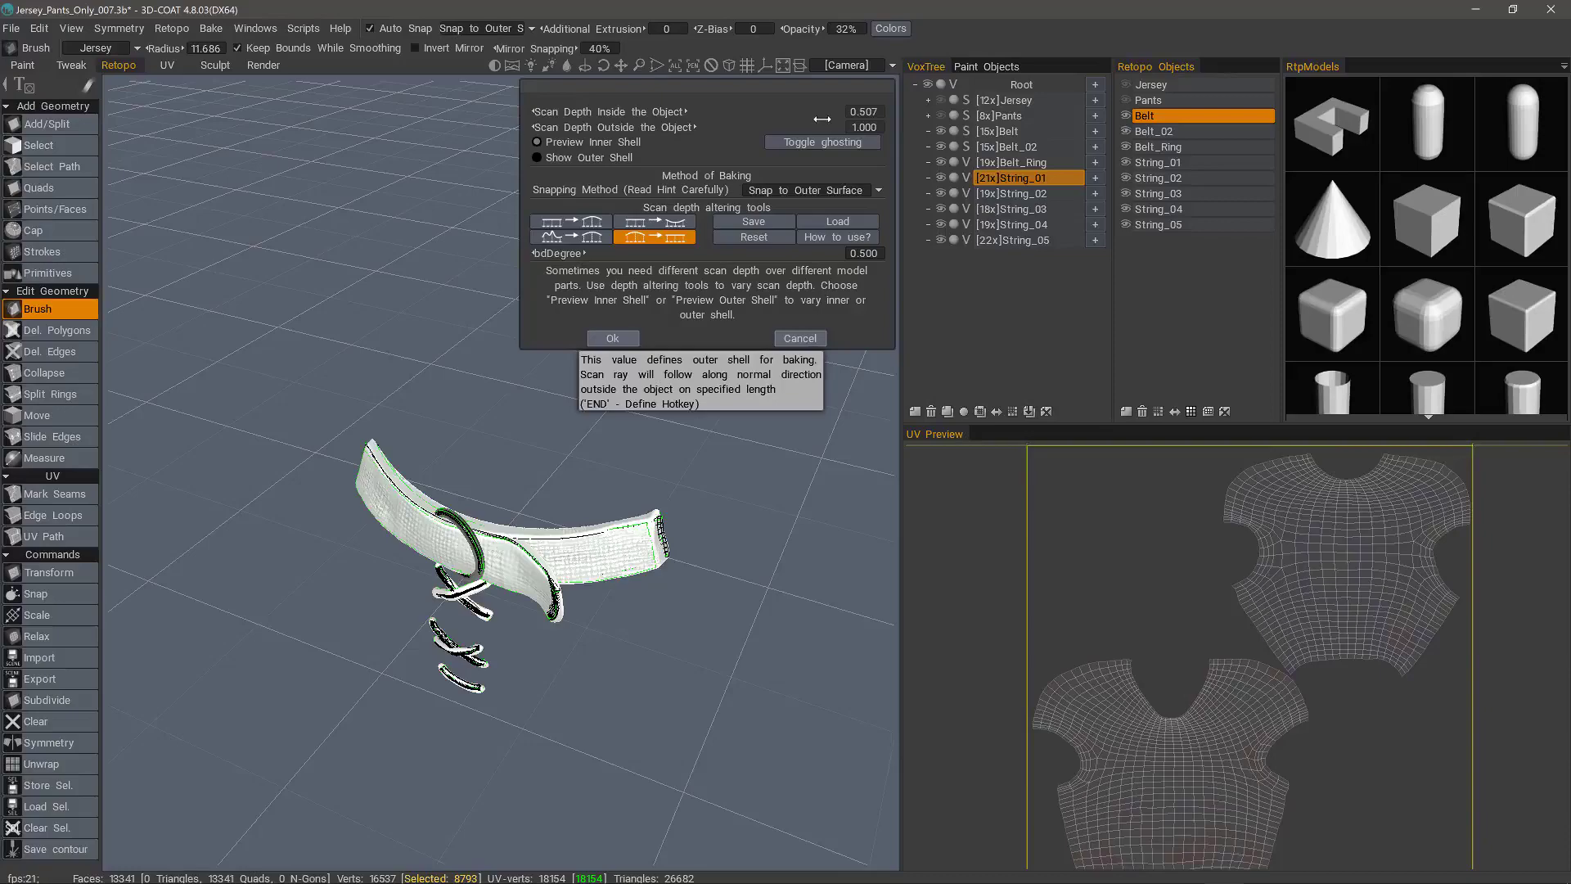
Show the outer shell, set scan depths of 0.7 outside and 0.555 inside the object, and accept the baking scan settings
alt+drag(654, 501, 613, 506)
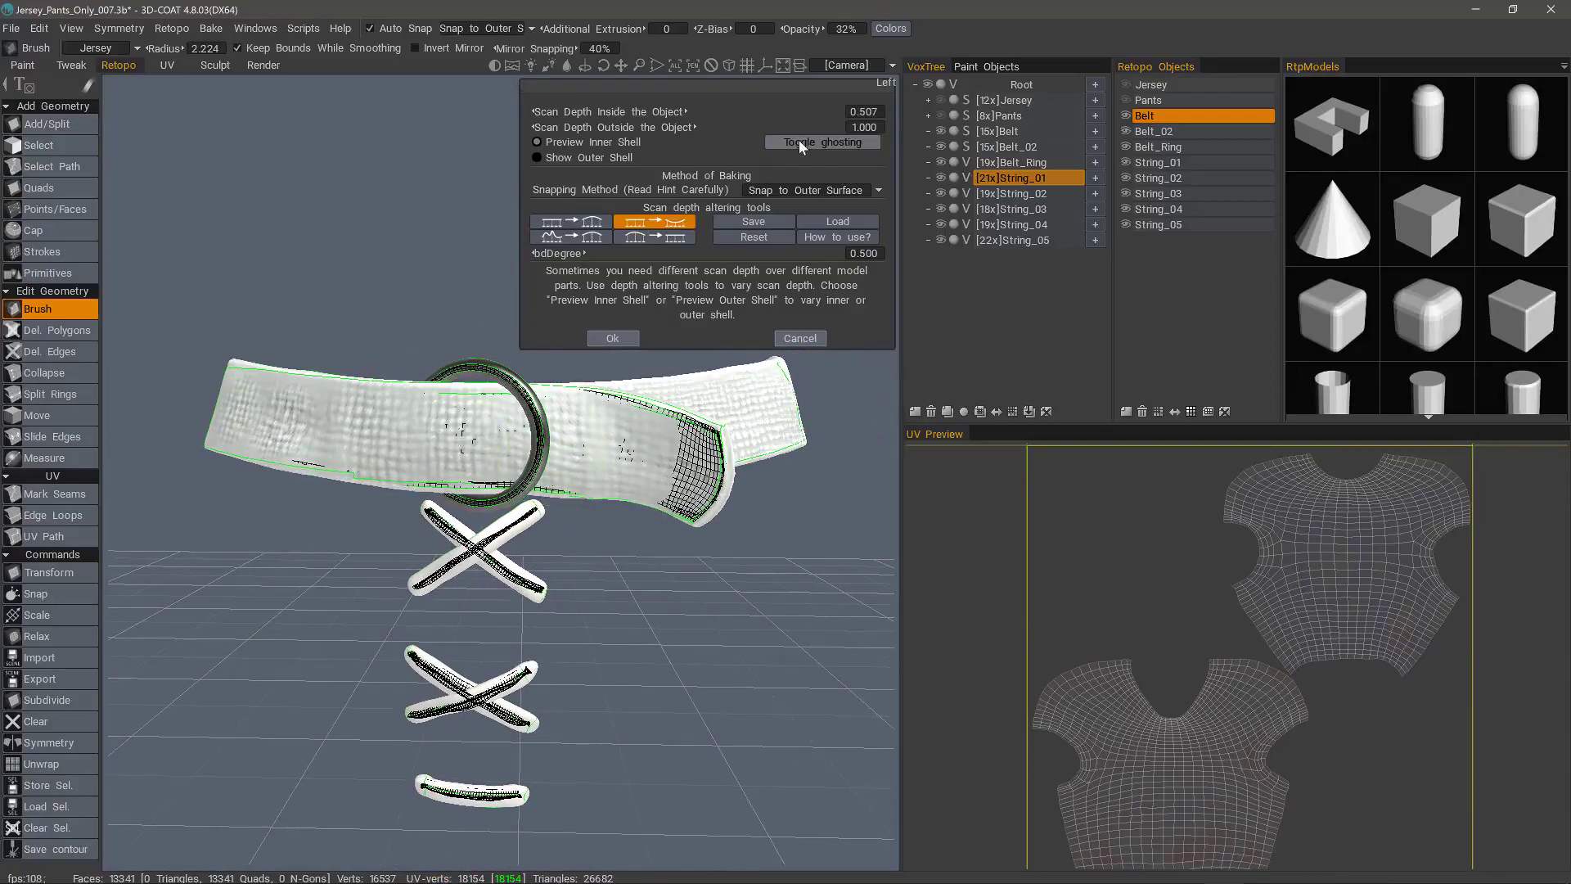
click(800, 143)
click(562, 158)
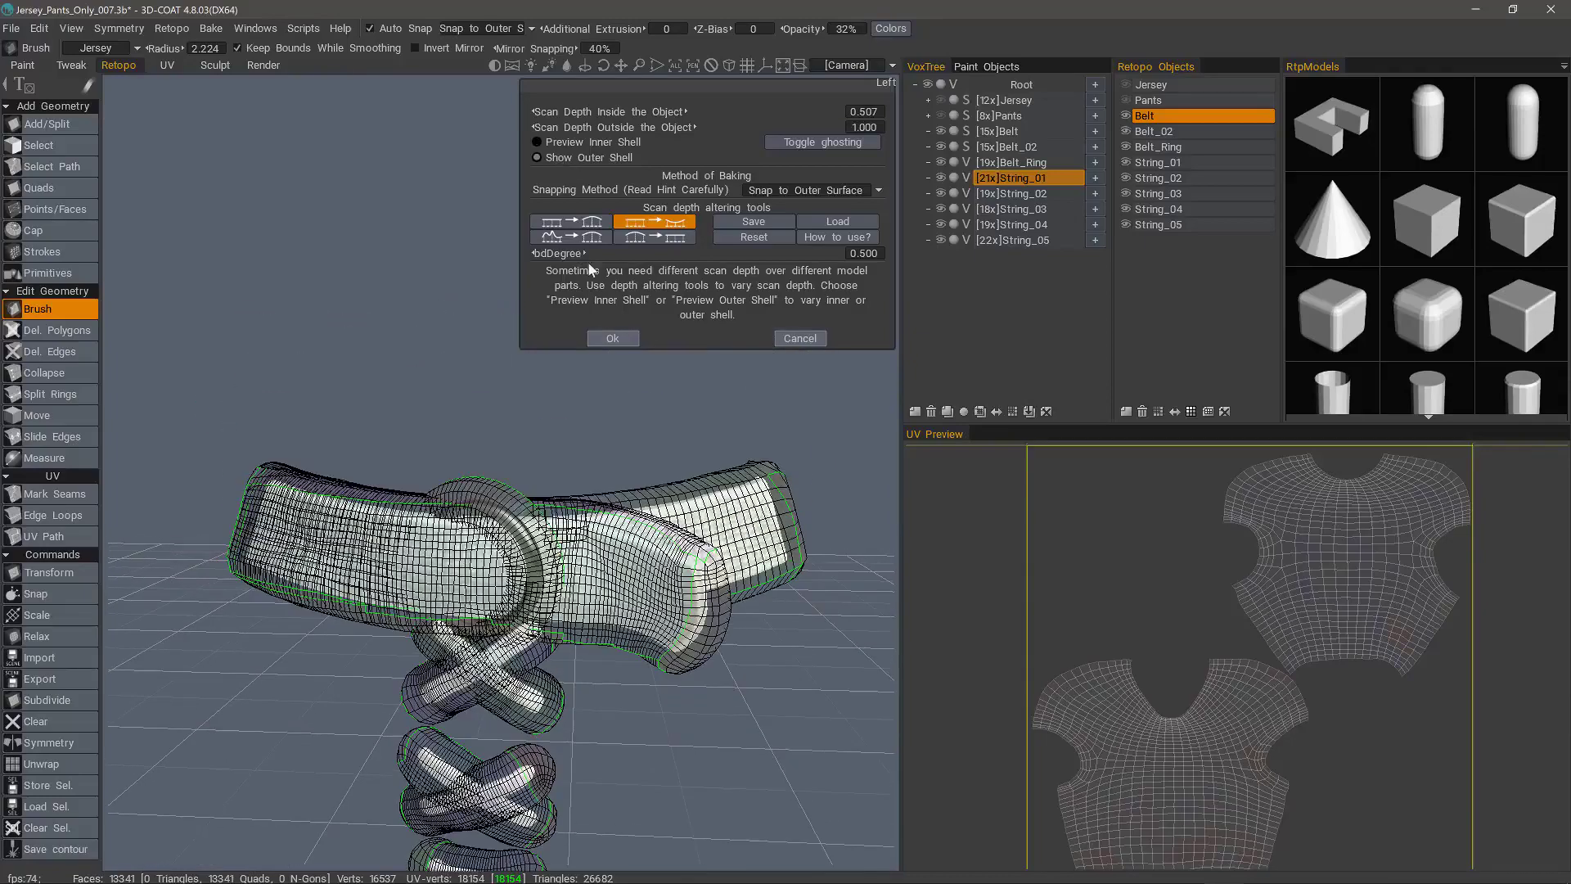
click(875, 128)
text(0.7)
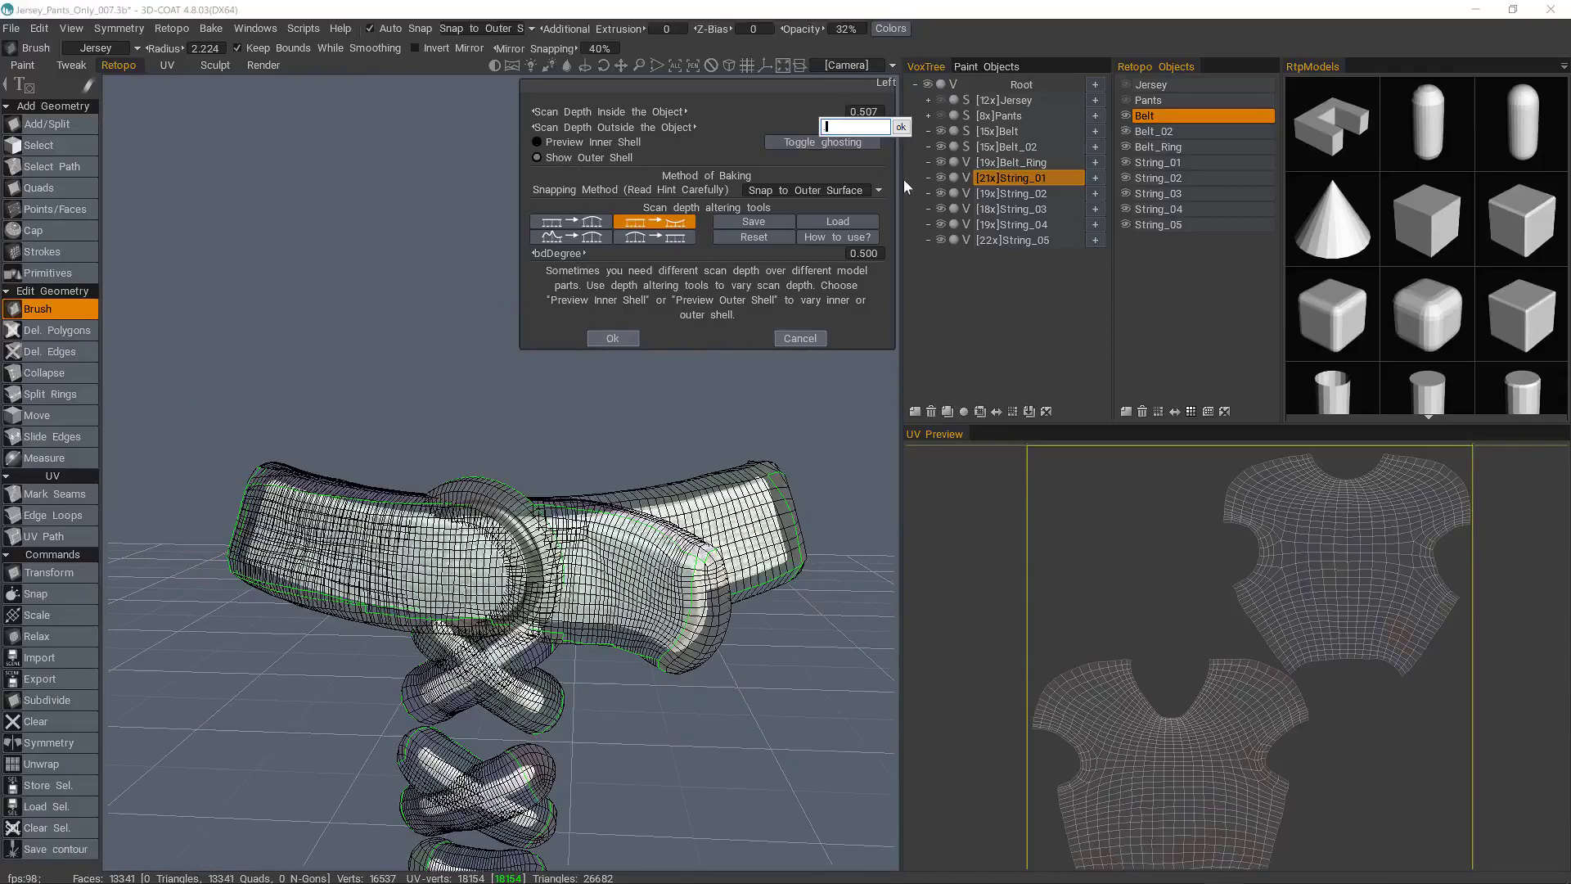
key(Return)
drag(772, 604, 780, 633)
drag(794, 429, 757, 226)
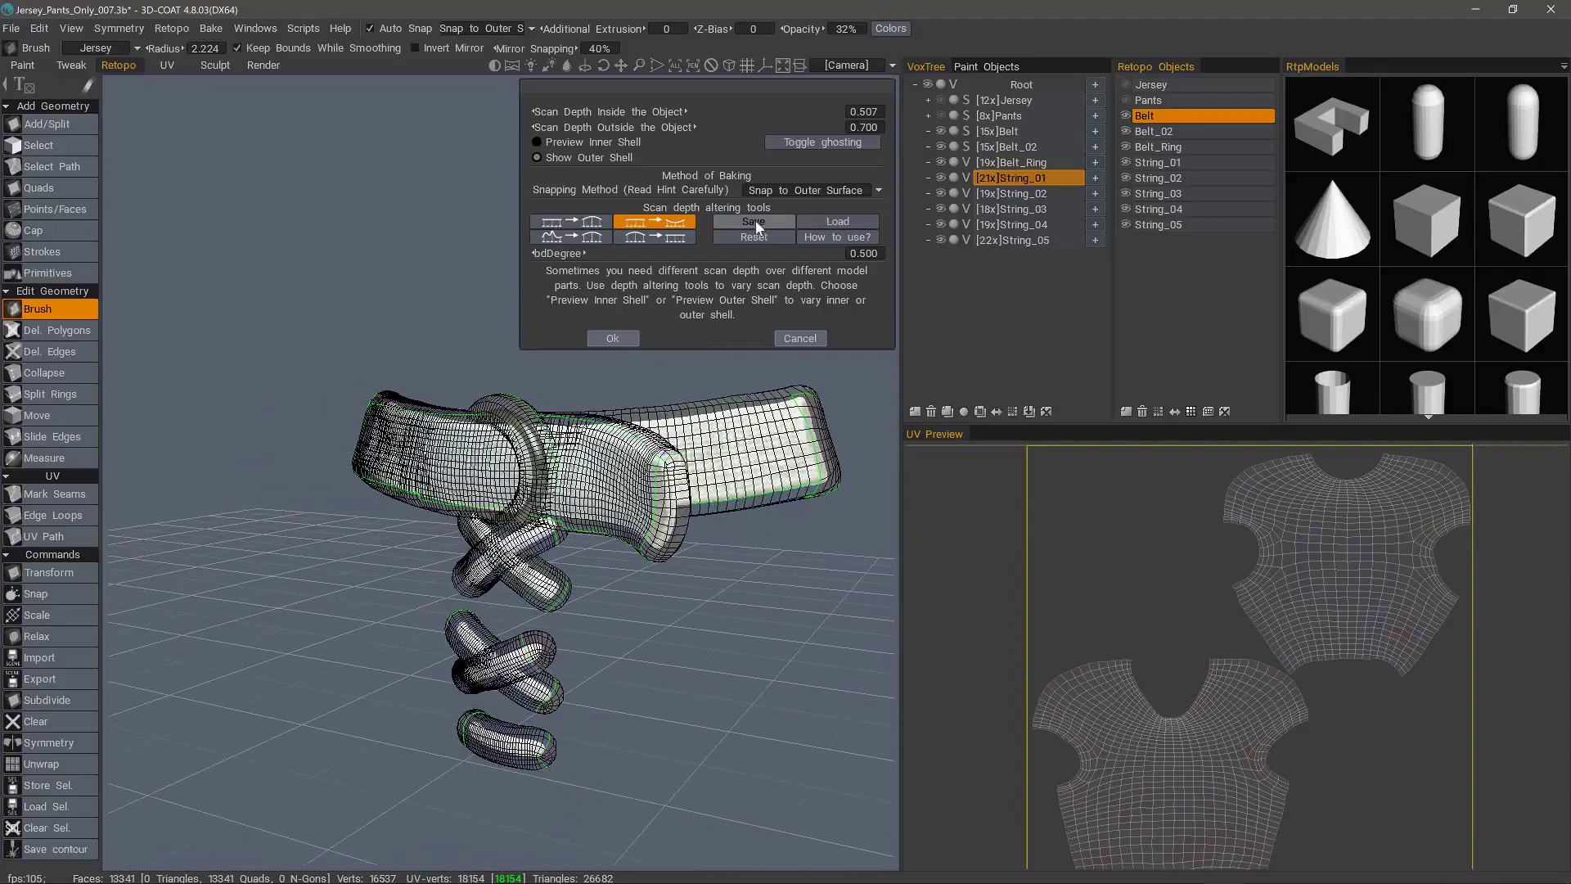
drag(606, 390, 653, 366)
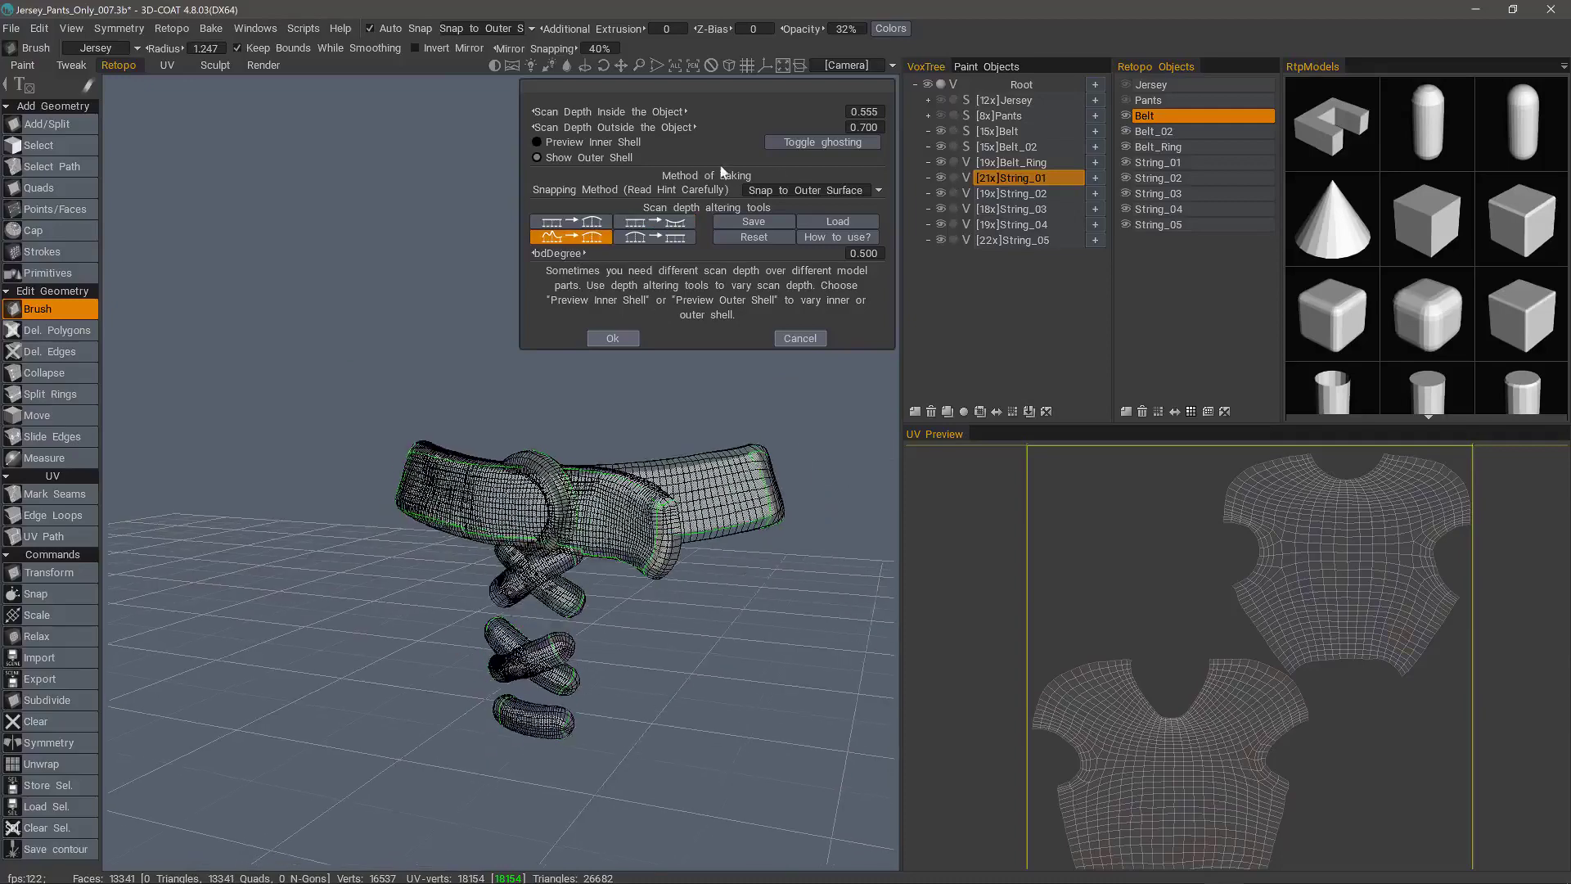
click(610, 338)
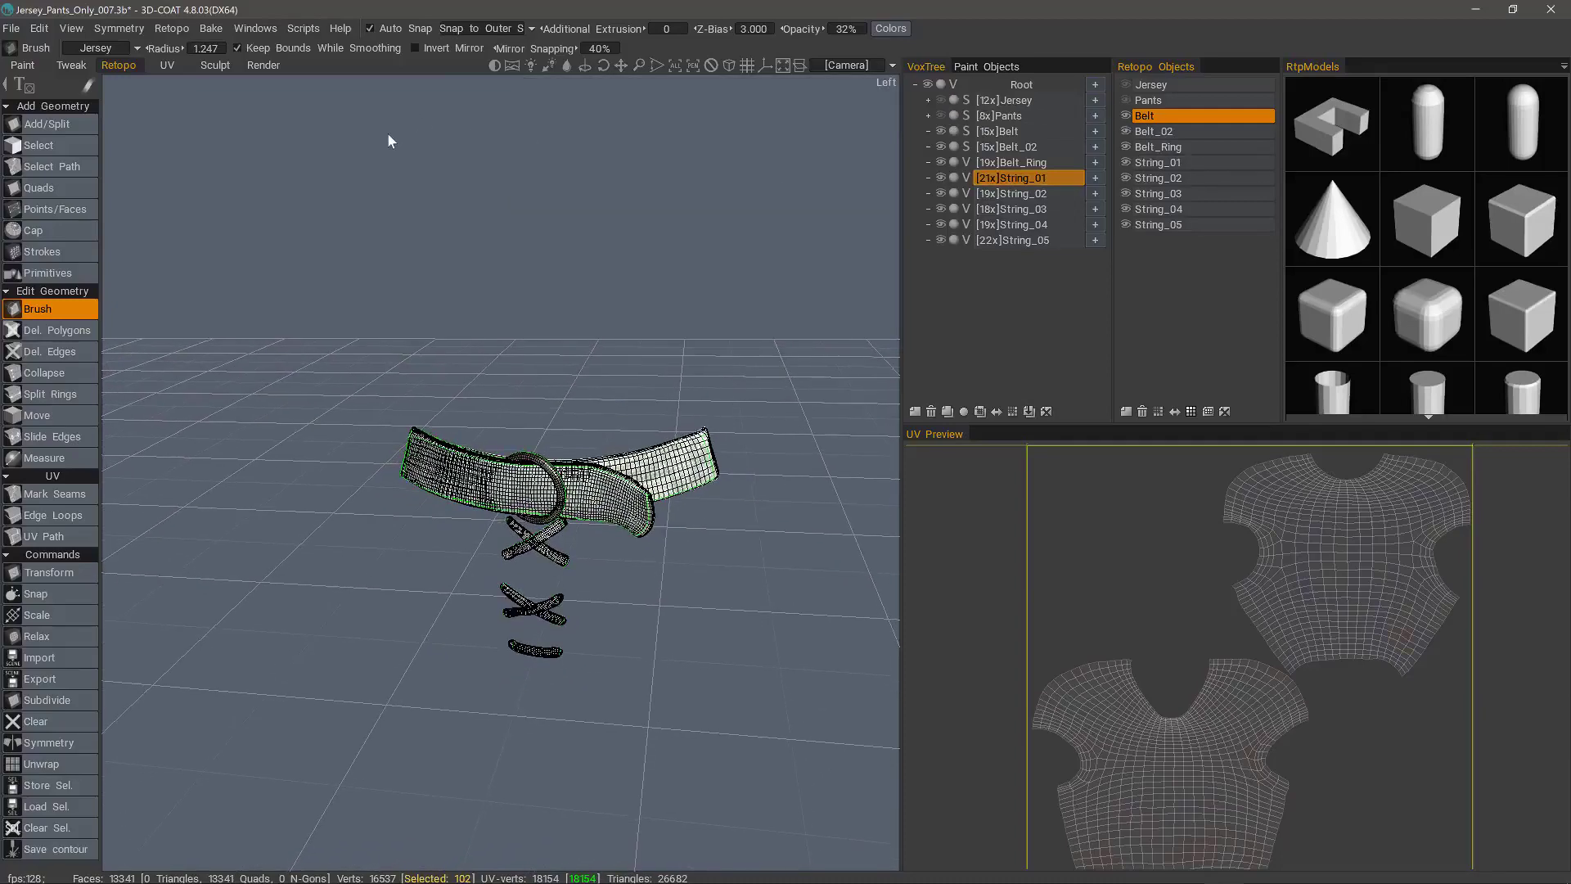
Enable name correspondence for baking and bake the belts, ring and strings with a per-pixel normal map, kept UVs and 2048 × 2048 textures
click(210, 29)
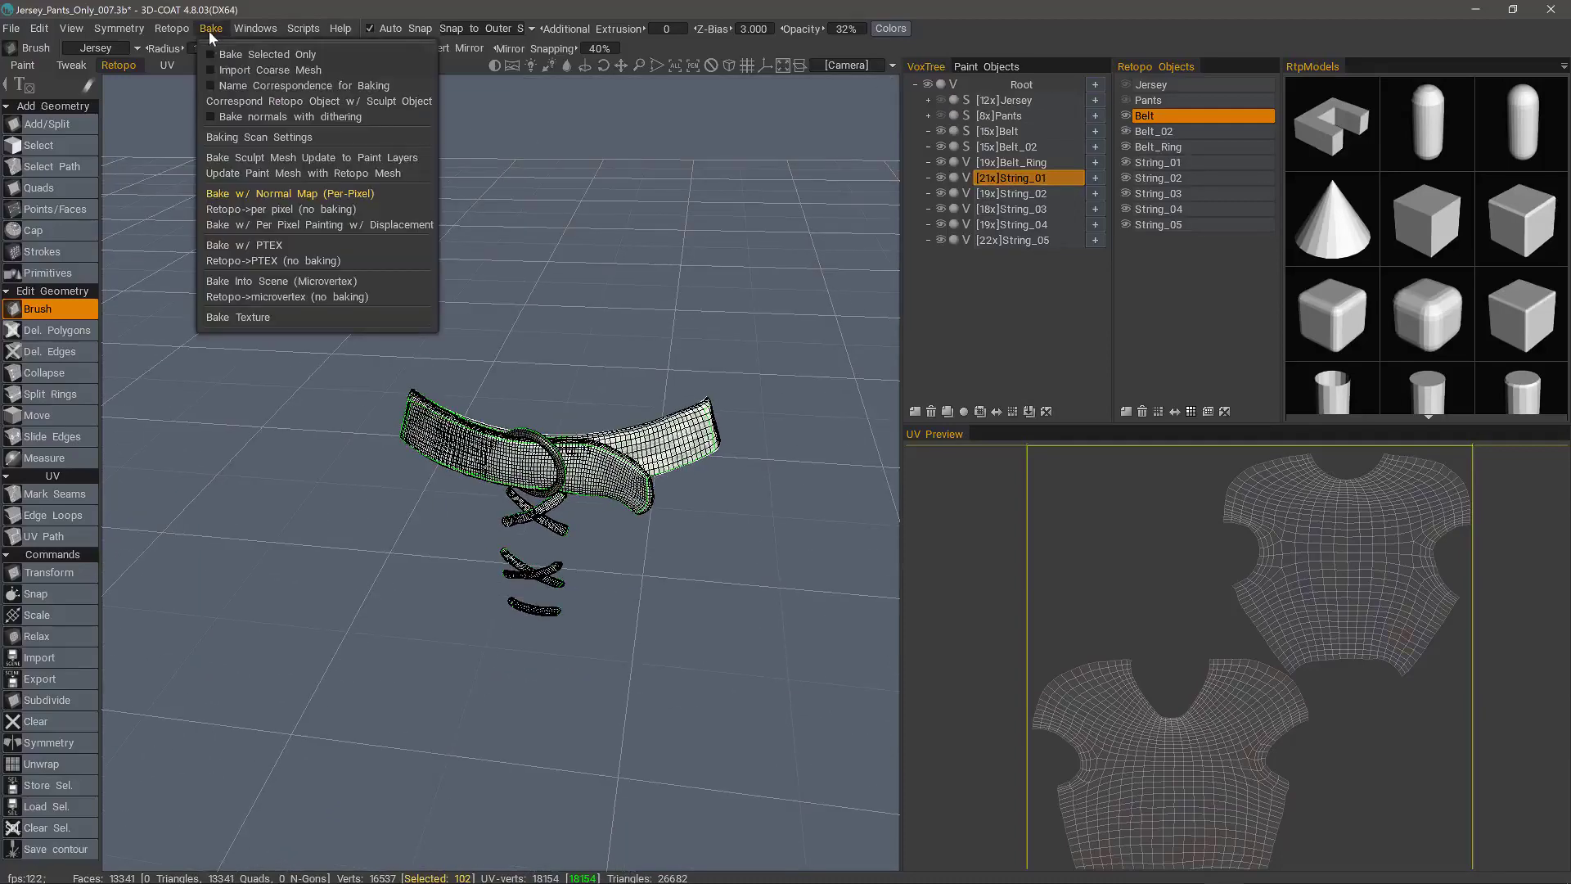
click(211, 86)
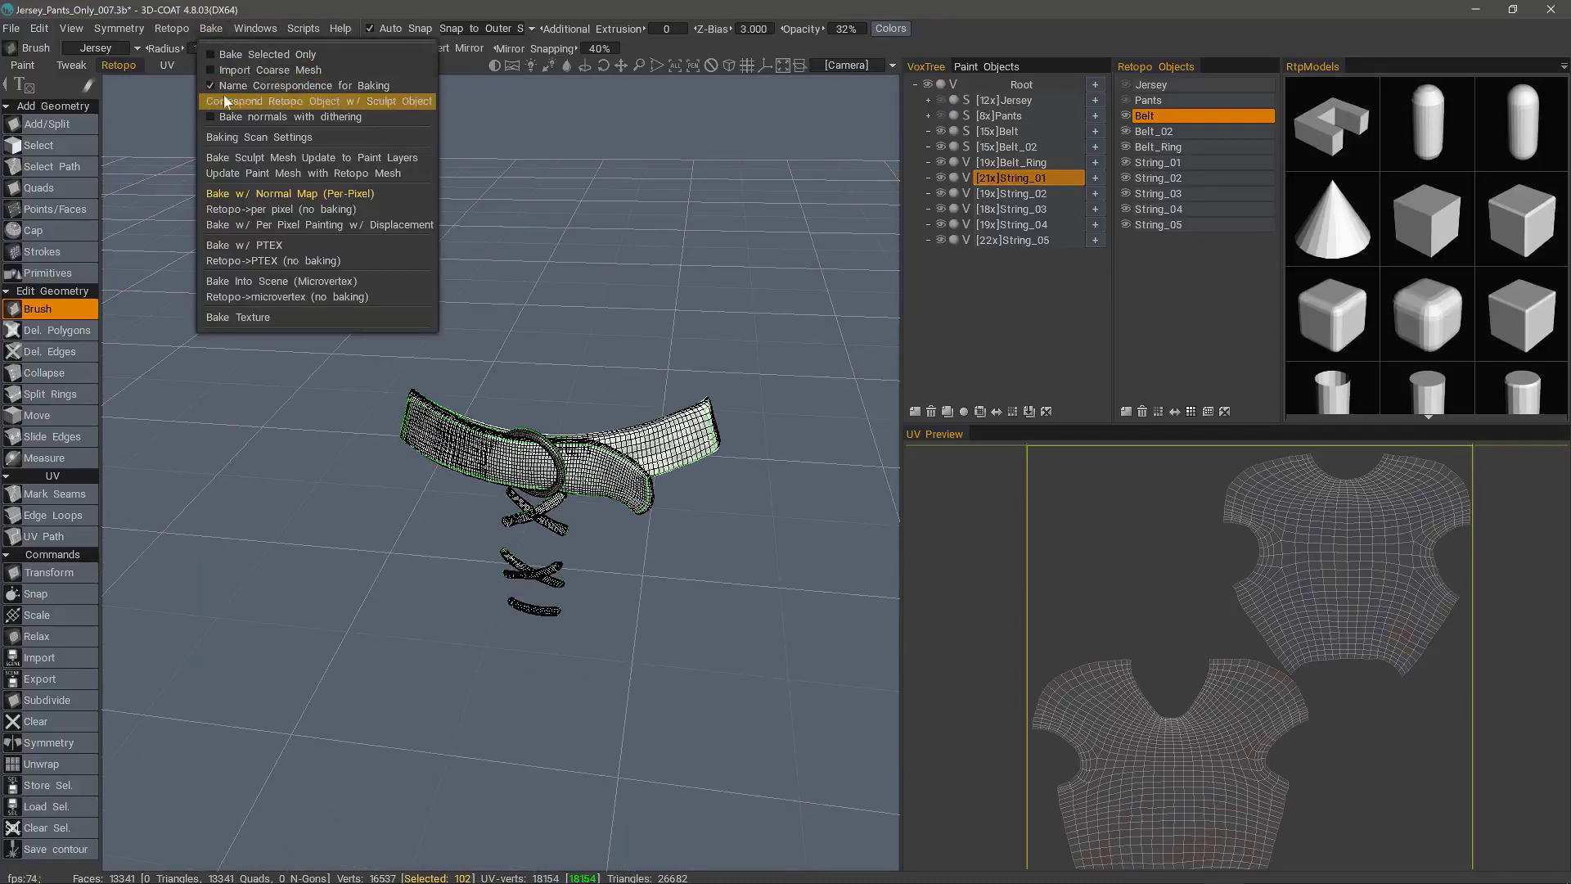
click(332, 199)
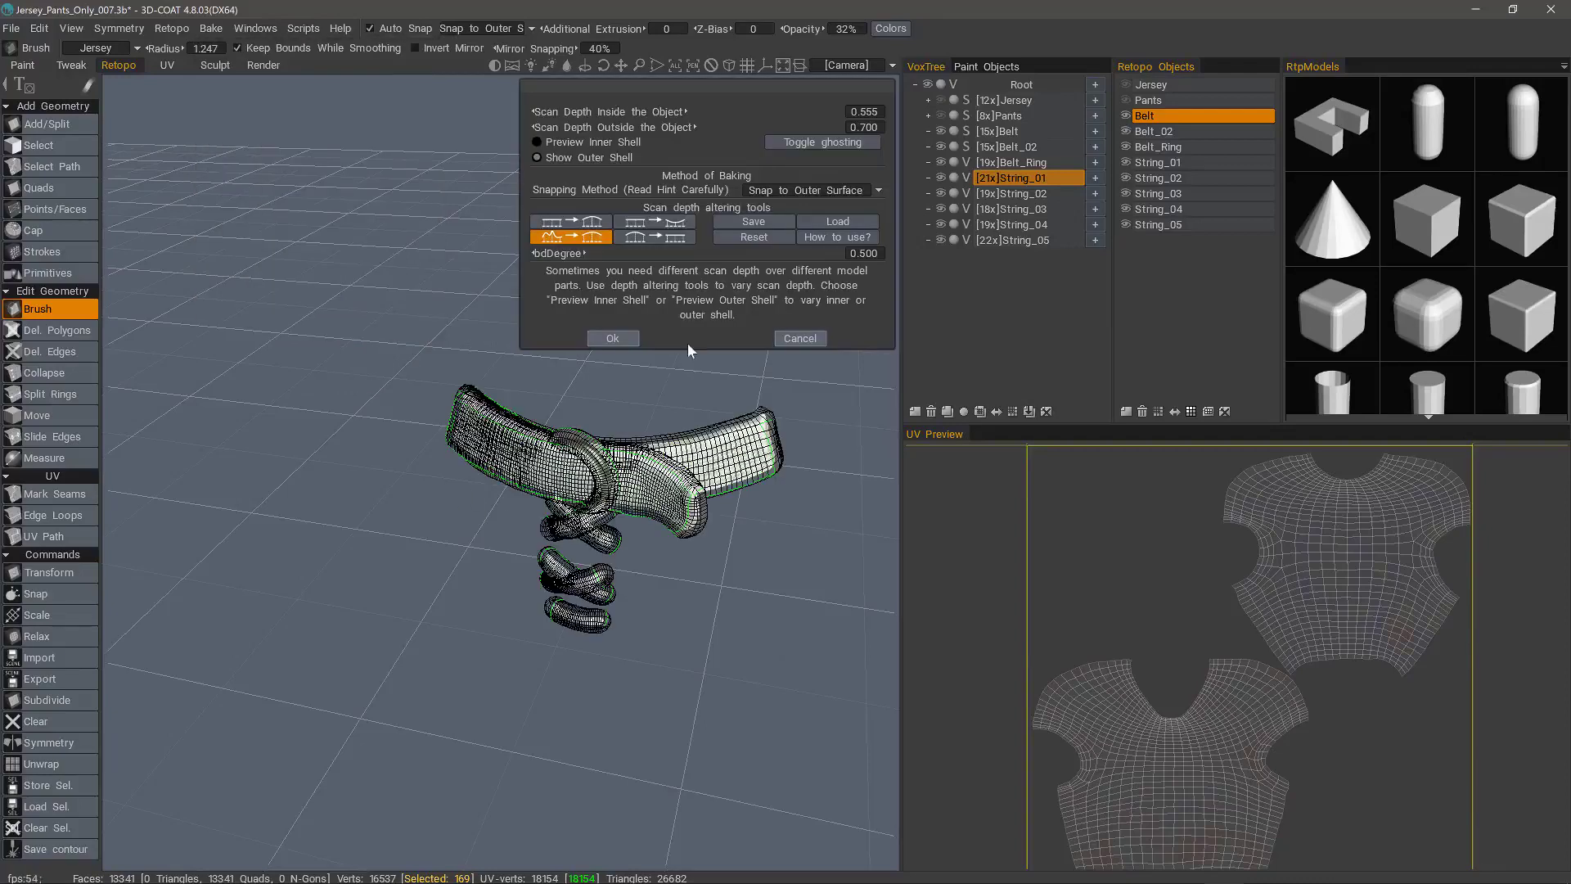
click(614, 340)
click(390, 553)
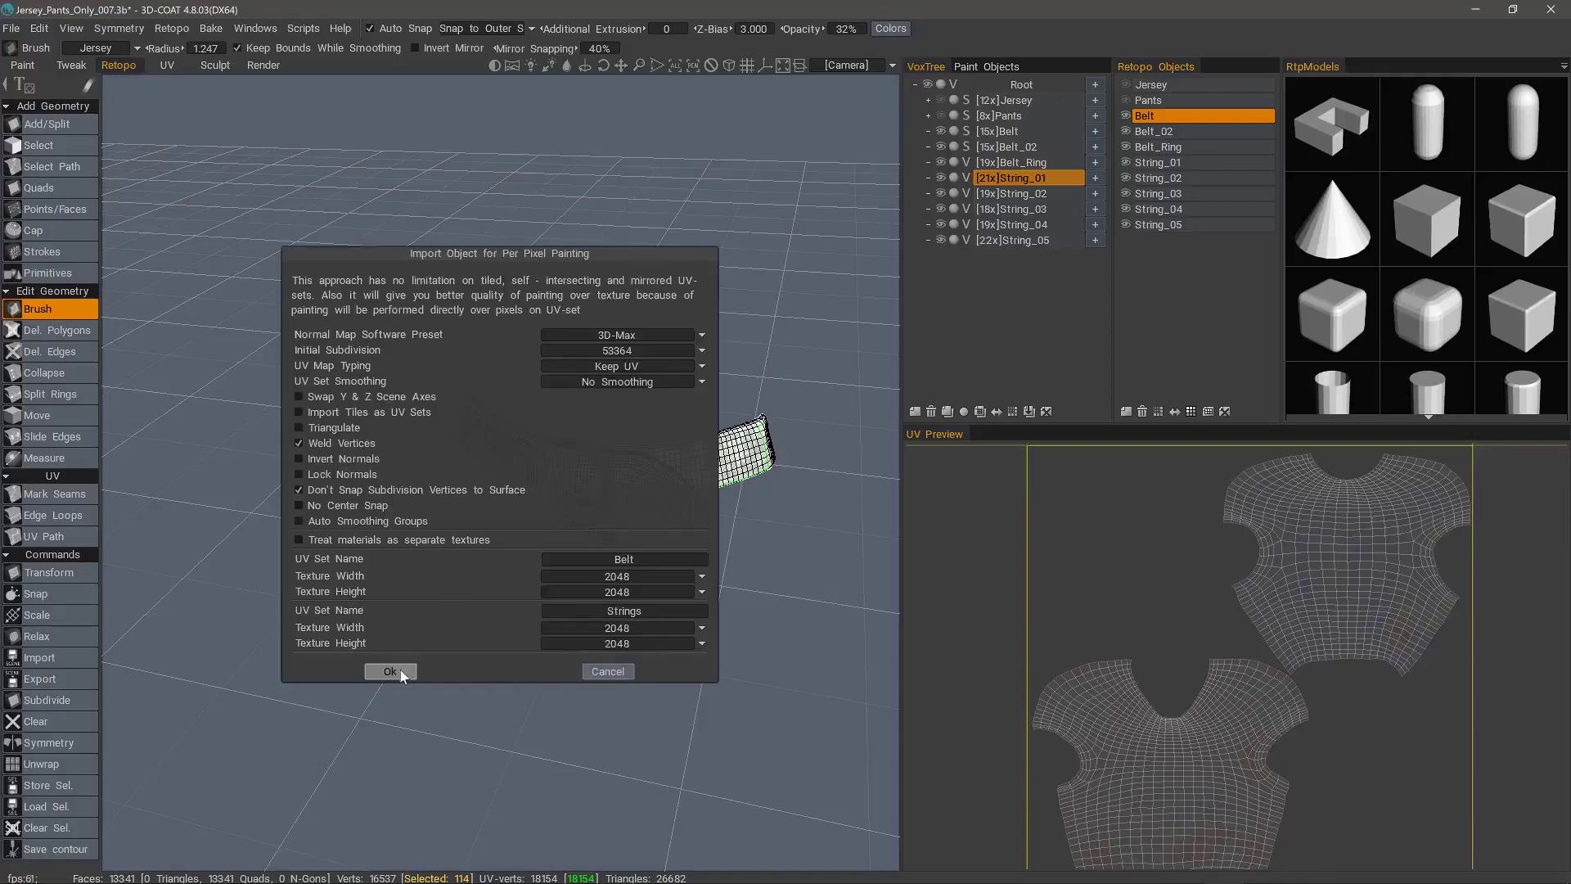
click(390, 671)
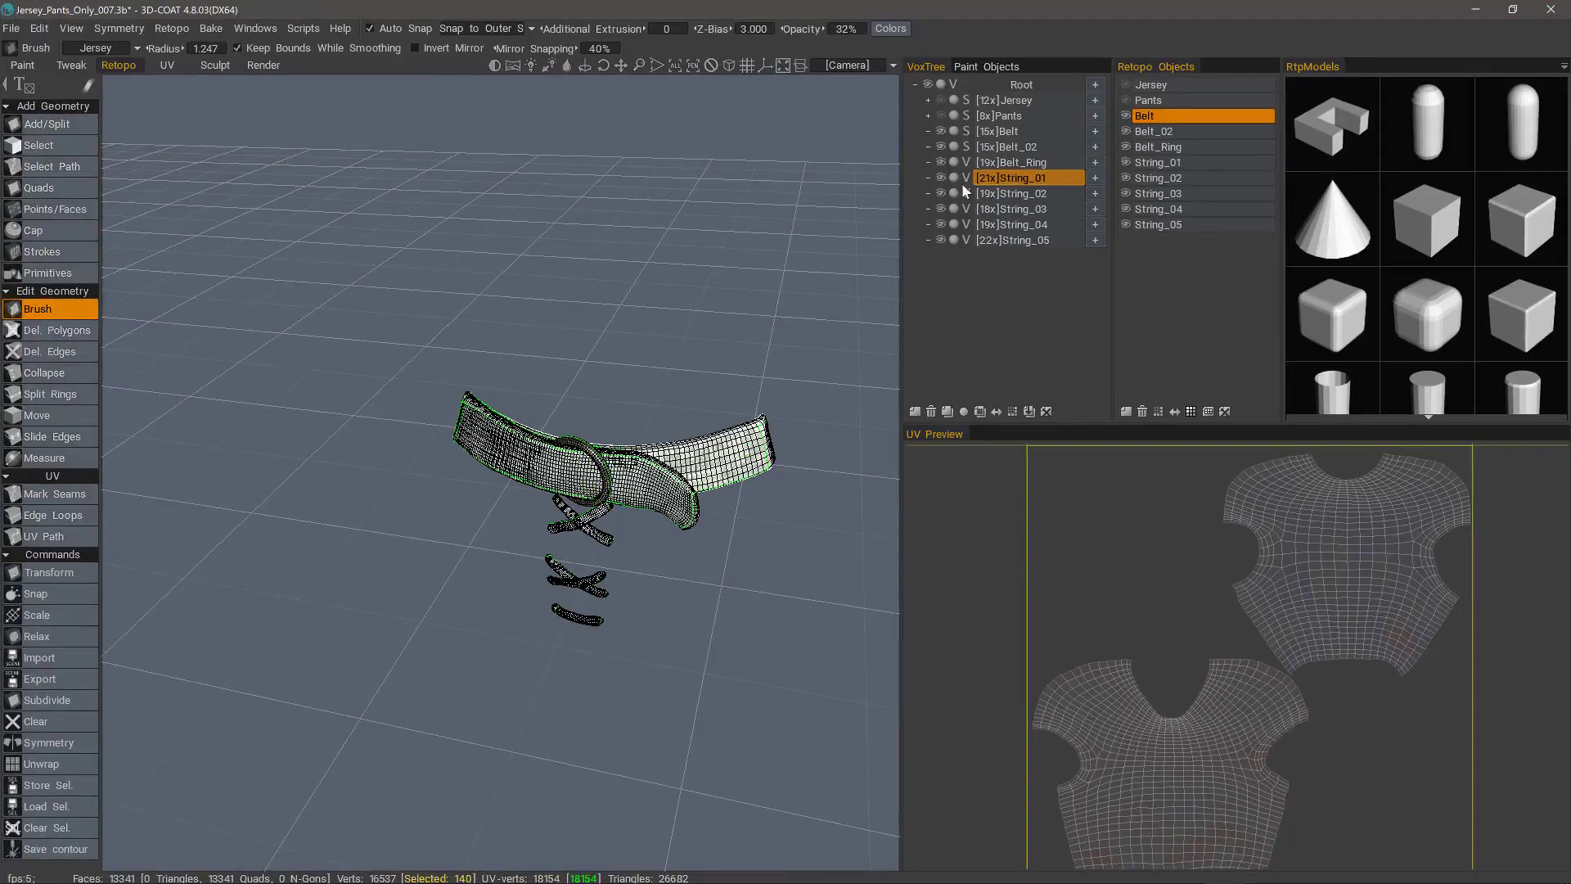
Switch to the Paint room and examine the baked belts, belt ring and strings up close from several angles
click(1010, 179)
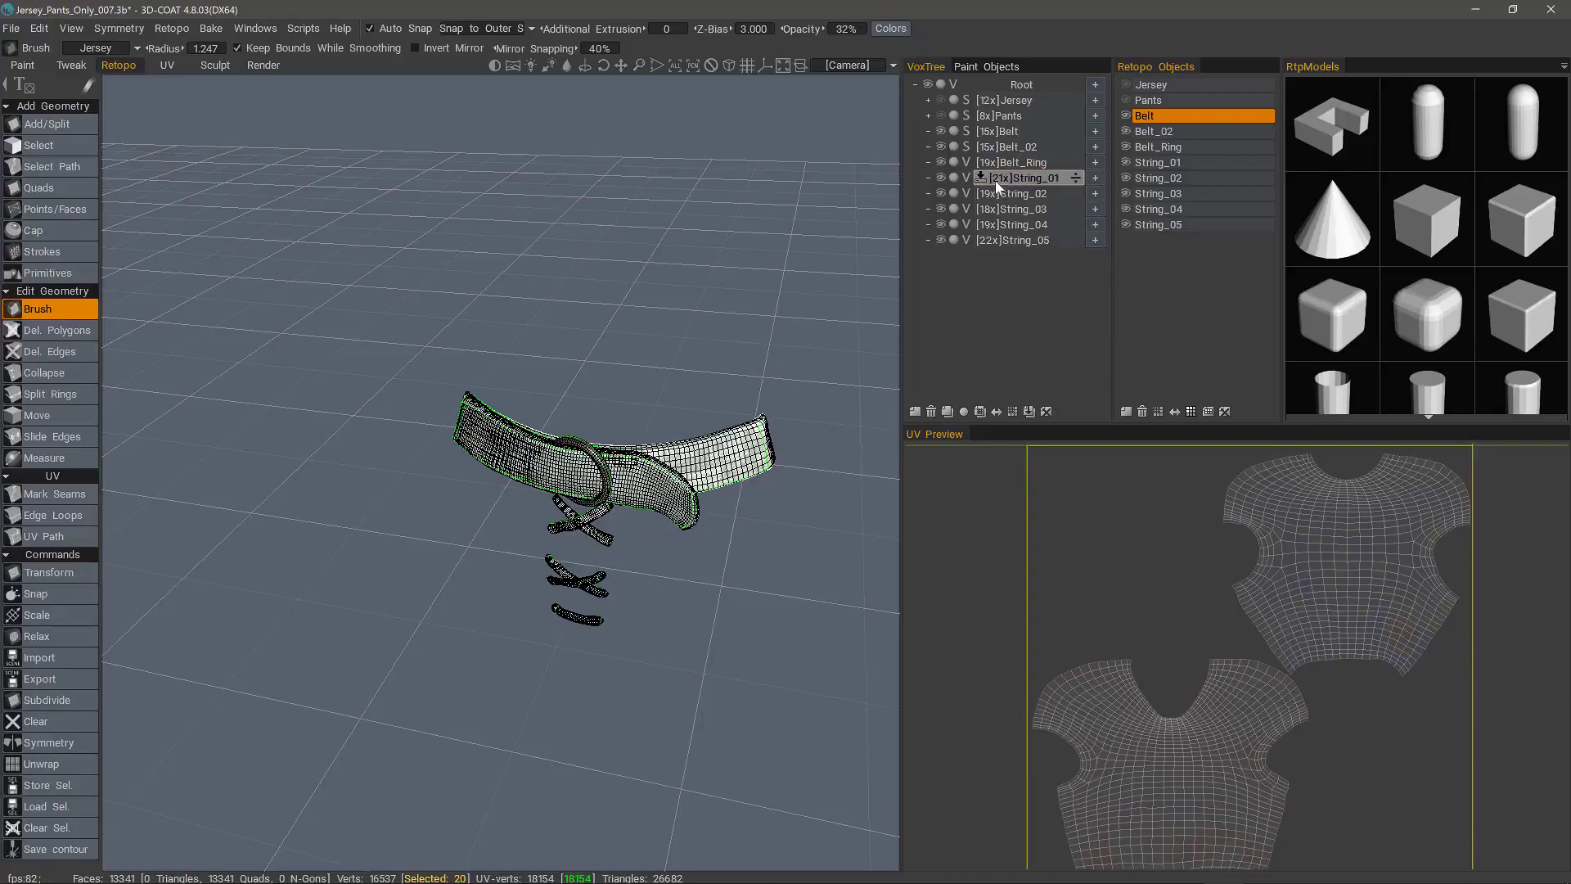
click(23, 65)
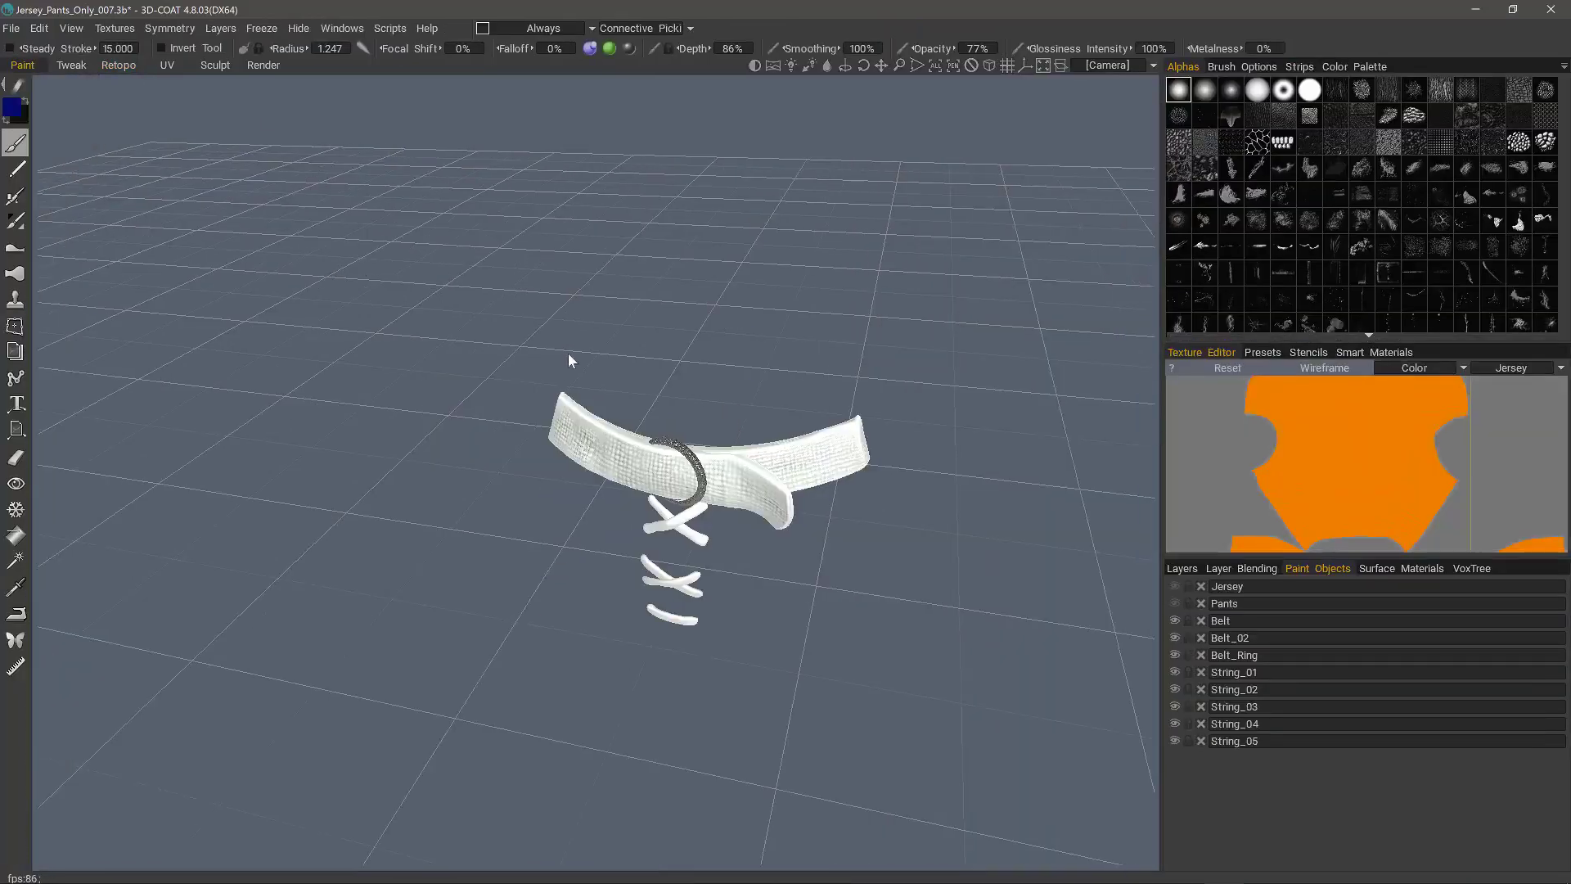
alt+drag(569, 357, 800, 518)
alt+middle_drag(966, 540, 804, 560)
alt+right_drag(804, 560, 475, 586)
alt+middle_drag(933, 583, 789, 592)
alt+right_drag(789, 593, 622, 602)
mouse_move(622, 602)
alt+mouse_down()
mouse_move(603, 550)
mouse_move(634, 516)
mouse_move(719, 511)
mouse_move(686, 536)
mouse_move(613, 484)
mouse_move(629, 484)
mouse_move(632, 457)
mouse_move(635, 476)
mouse_move(604, 456)
mouse_move(601, 485)
mouse_move(584, 444)
mouse_move(562, 435)
alt+mouse_up()
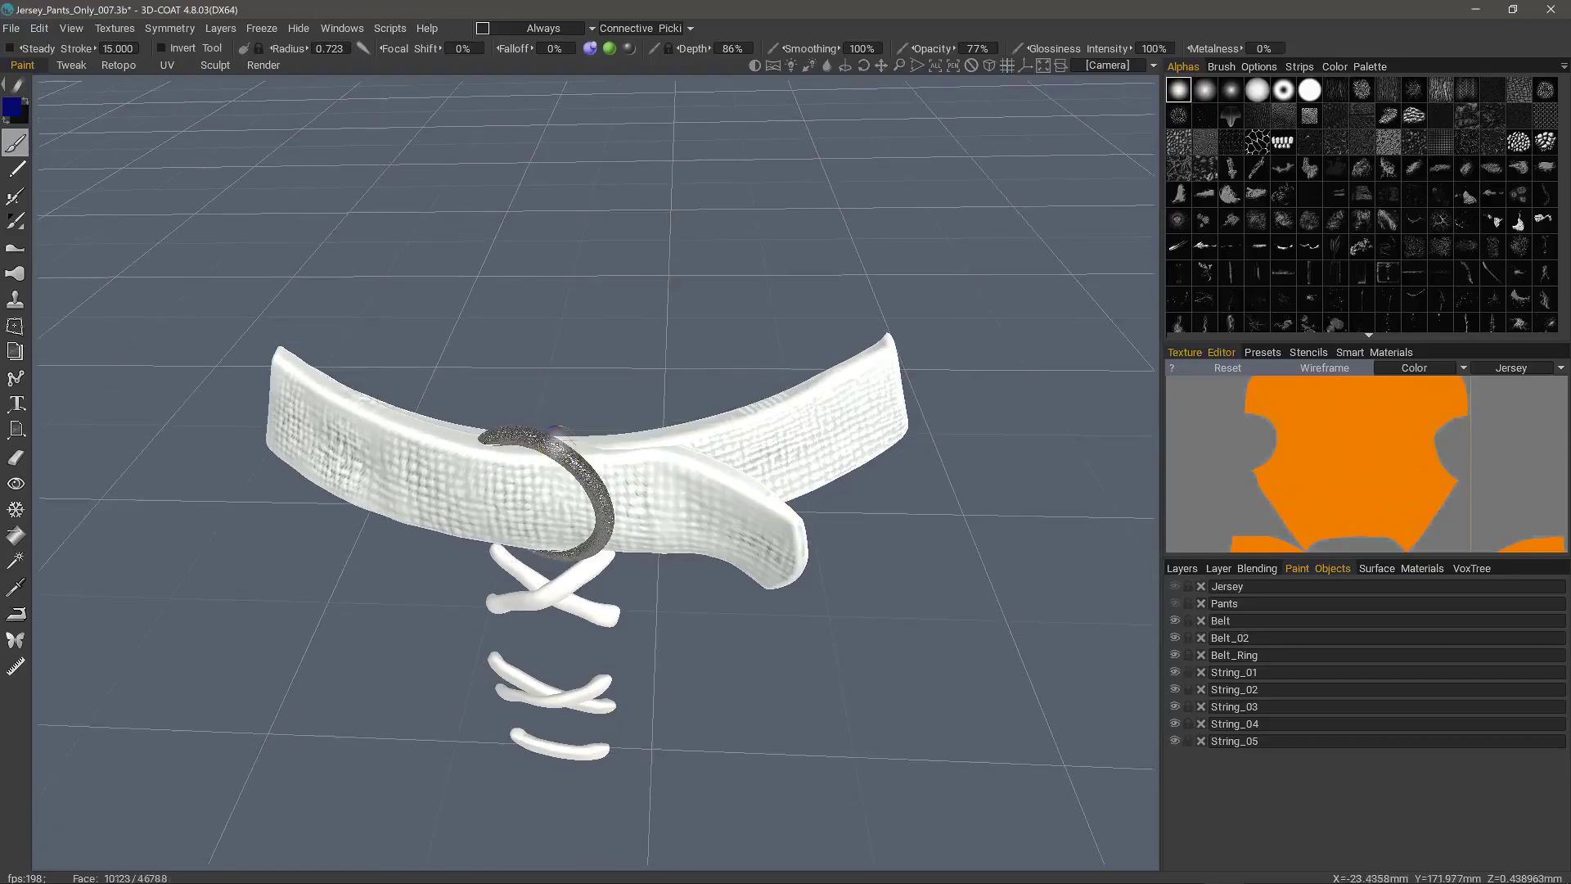
alt+drag(601, 540, 544, 473)
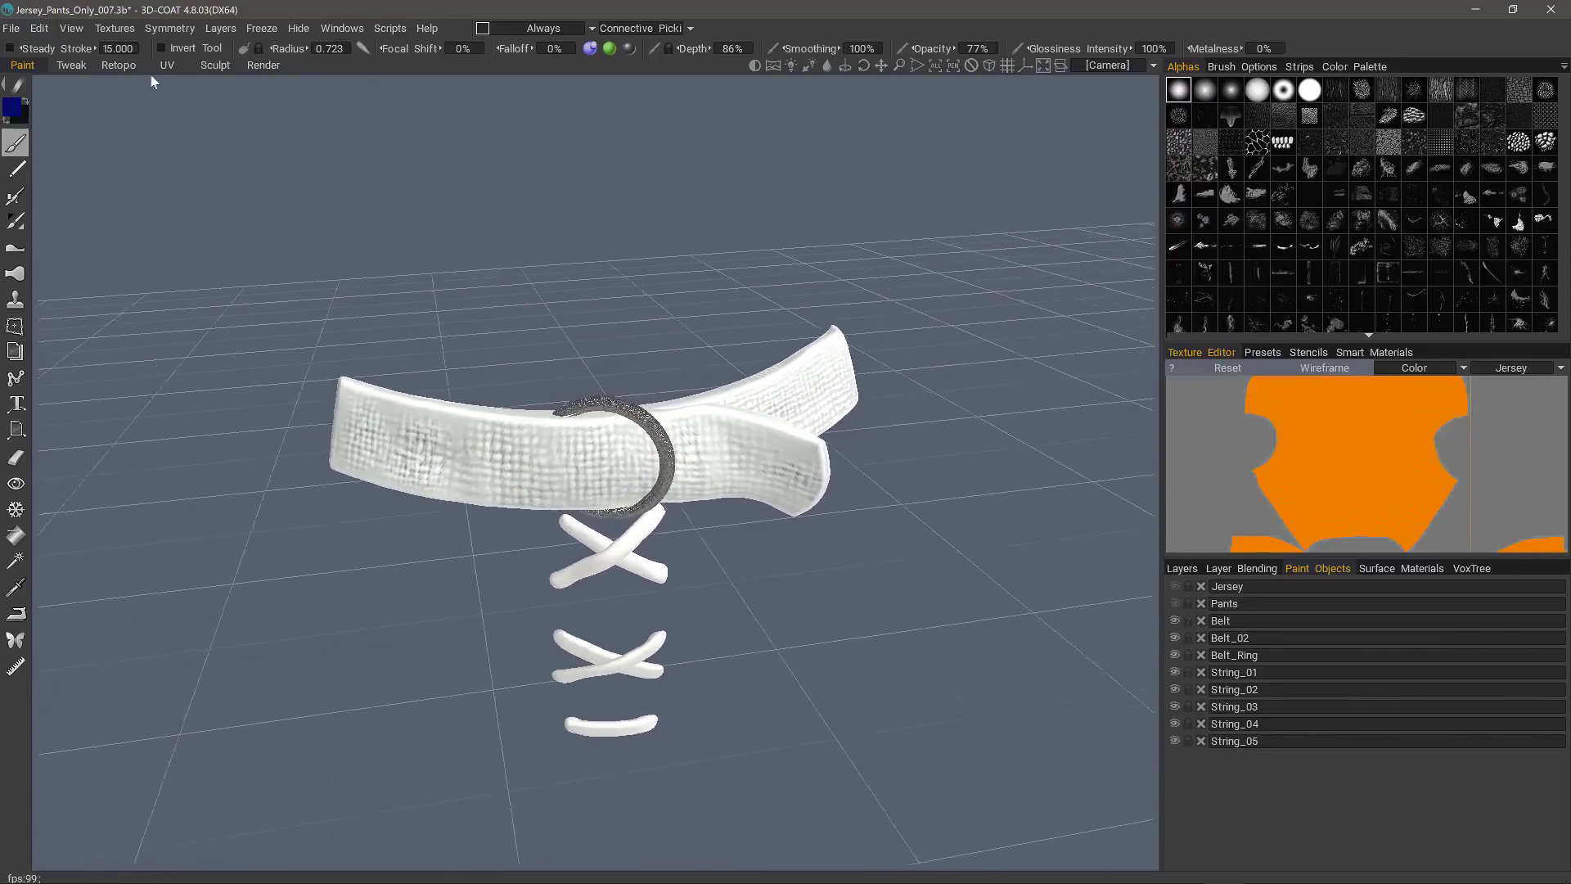
Show the Jersey and Pants paint objects together with the belts and strings and view the whole uniform
alt+right_drag(151, 77, 1155, 614)
click(1175, 587)
click(1175, 604)
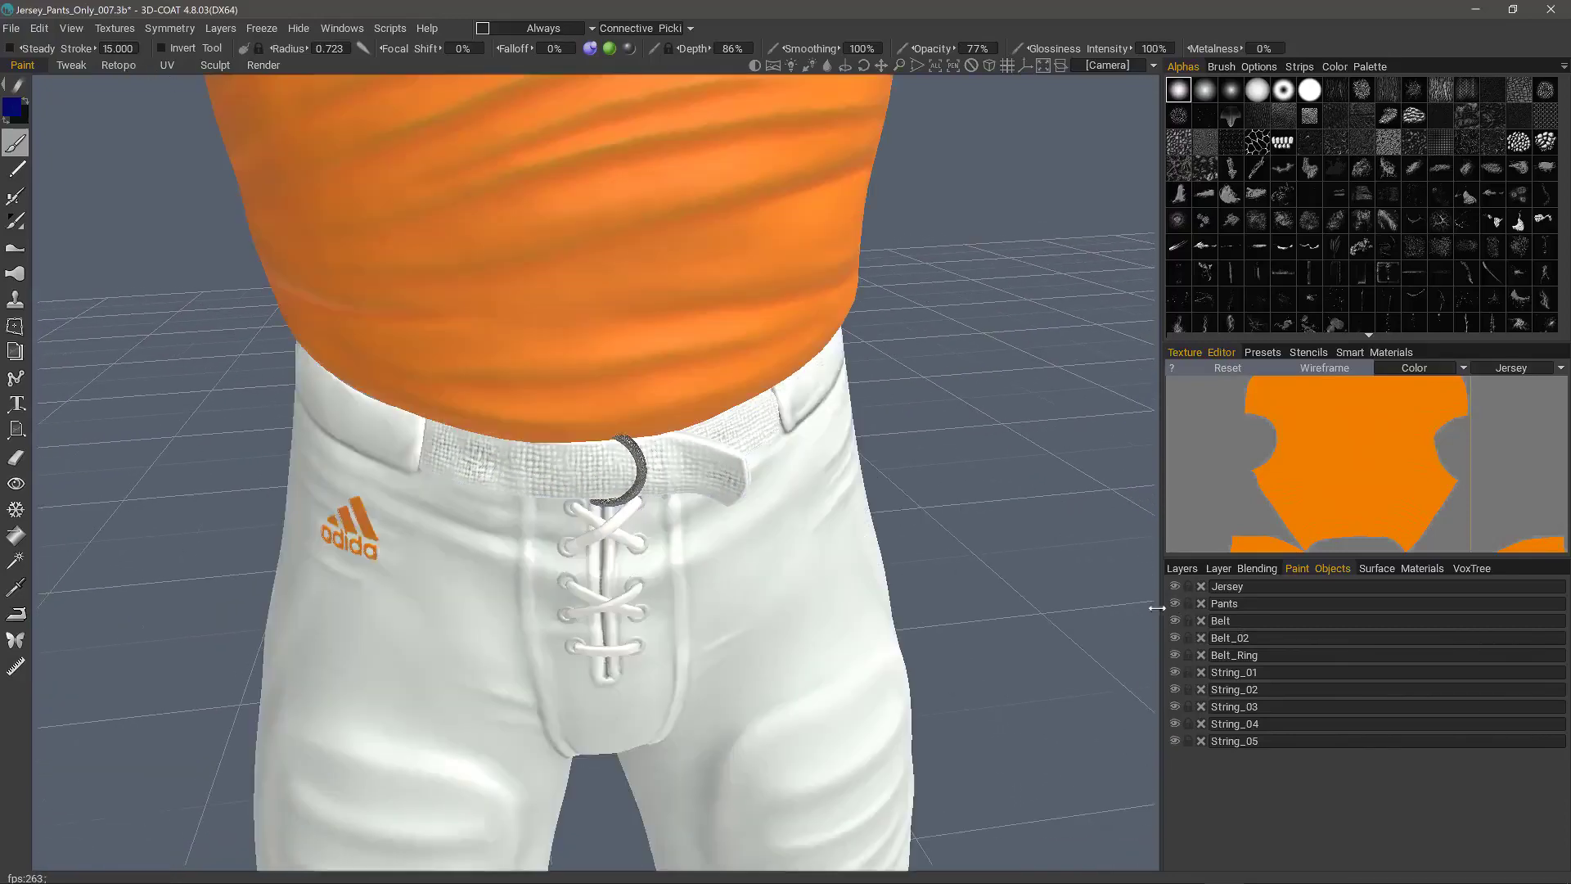
alt+right_drag(654, 565, 336, 473)
alt+drag(337, 473, 360, 426)
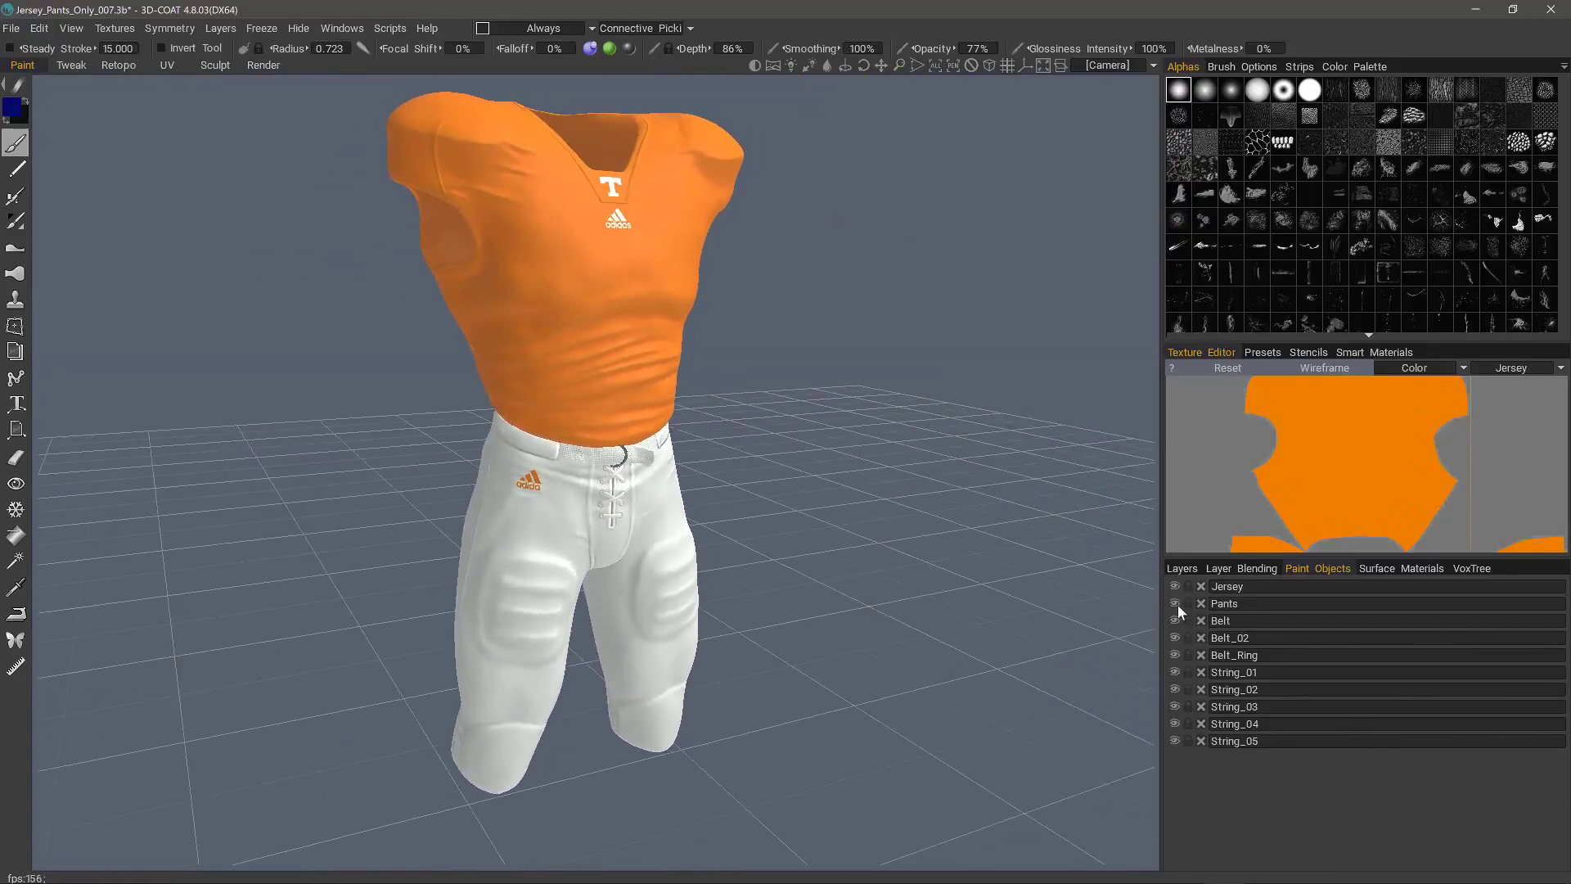
Hide and show the Pants and the Jersey paint objects in turn to check how the baked parts fit together
click(1176, 604)
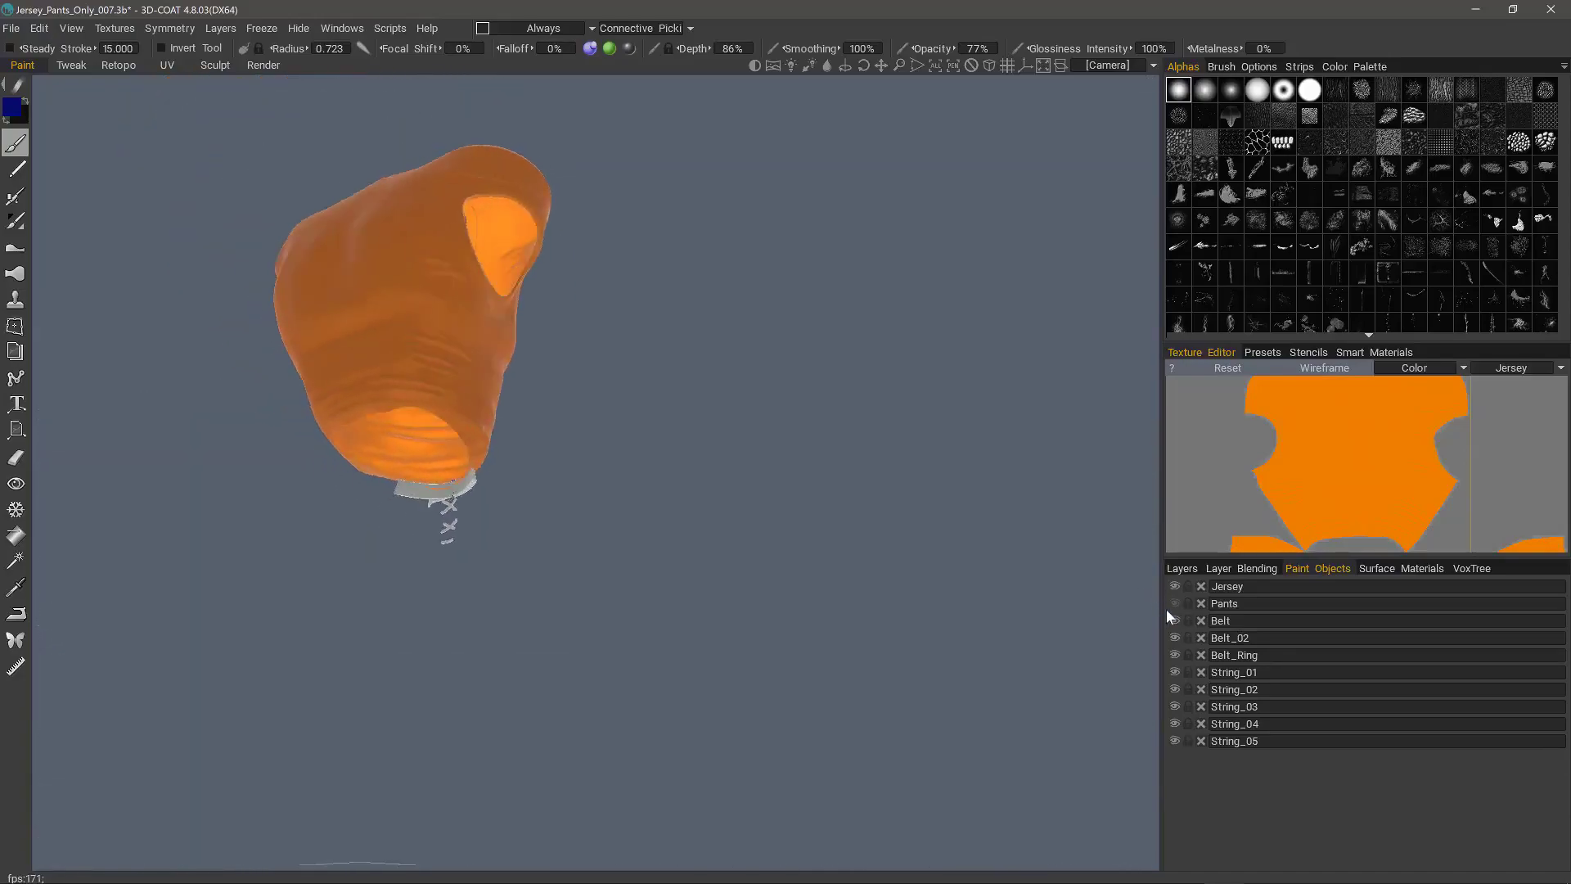
click(1175, 603)
click(1176, 586)
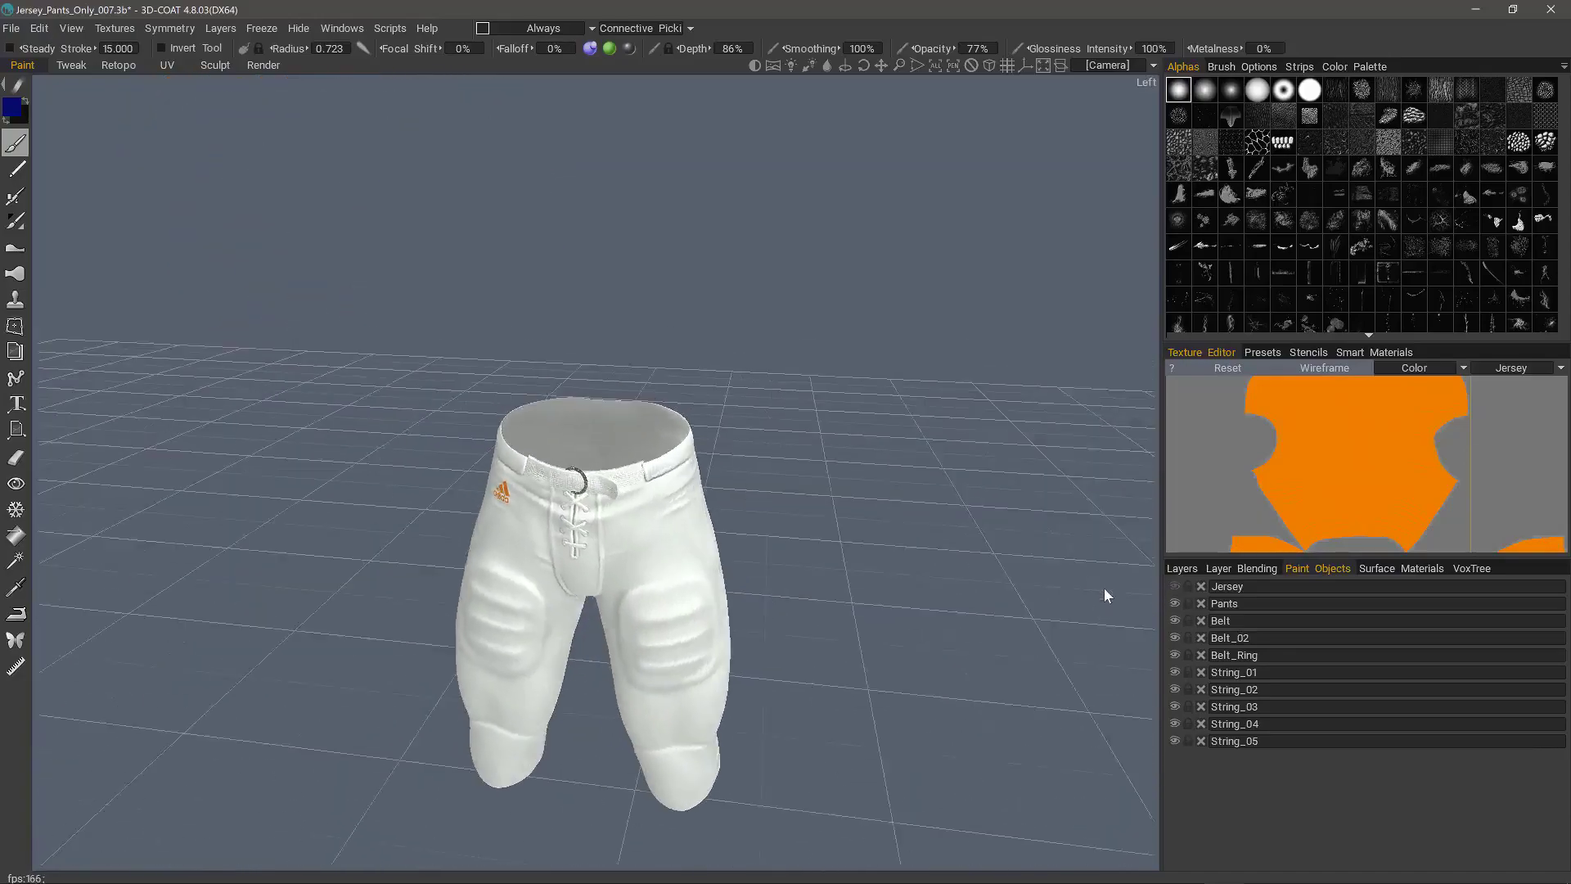
drag(497, 571, 887, 645)
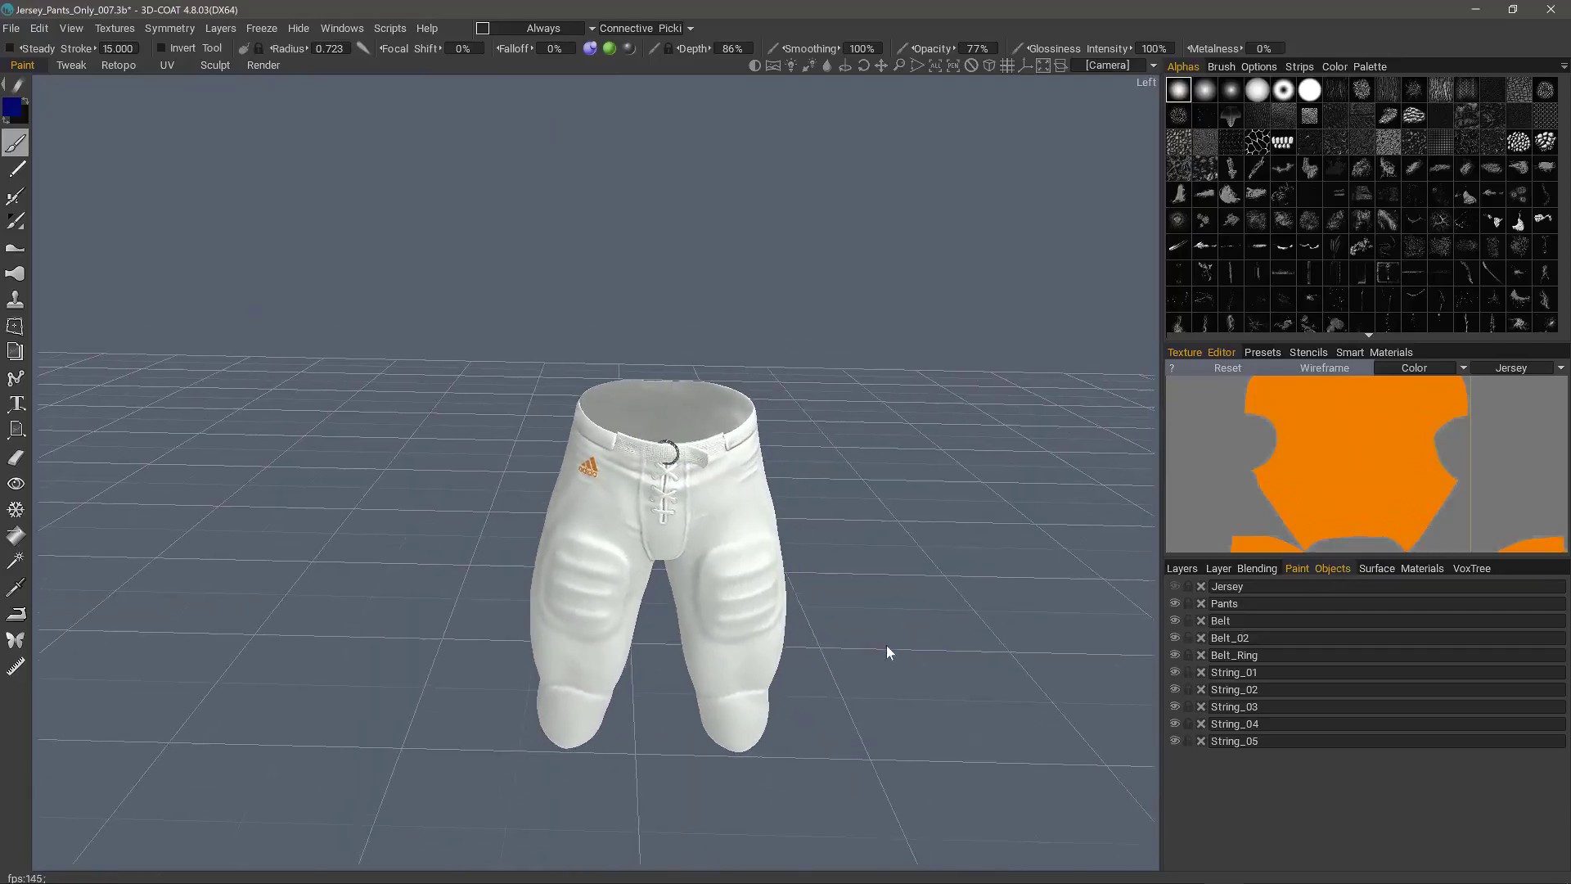
click(1175, 587)
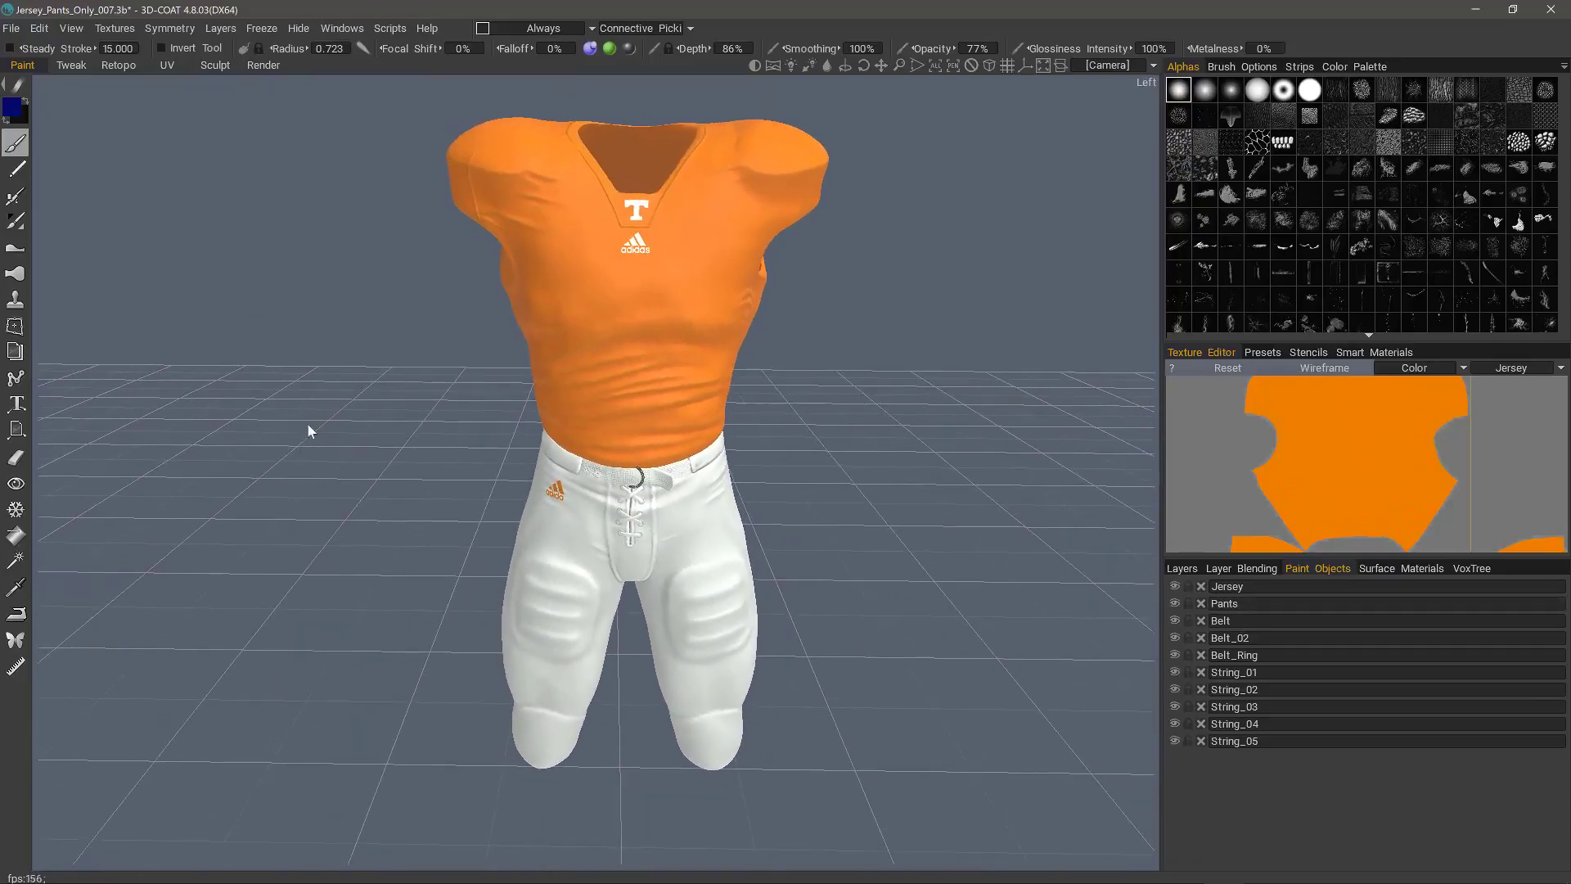